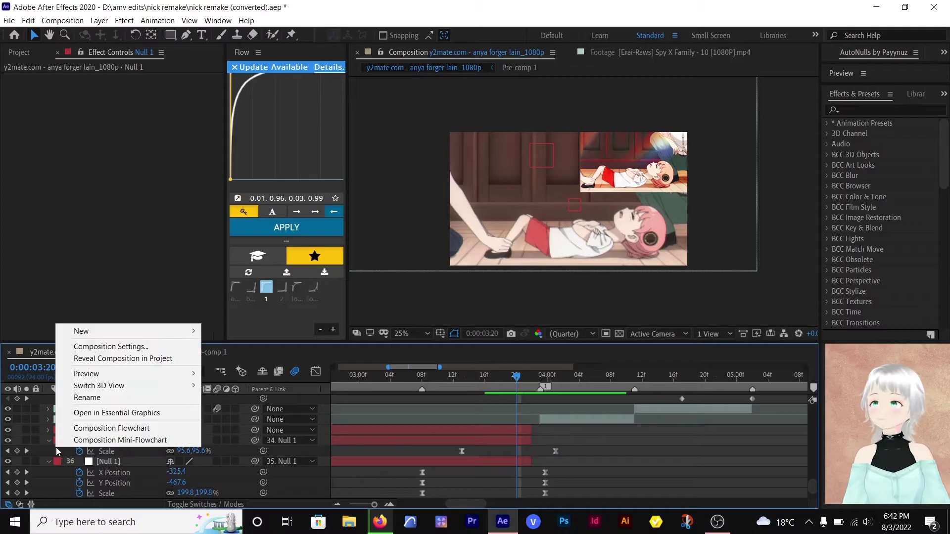
- Add an adjustment layer, place it directly above the uppermost Null 1 layer, and start it just before that null ends
click(244, 414)
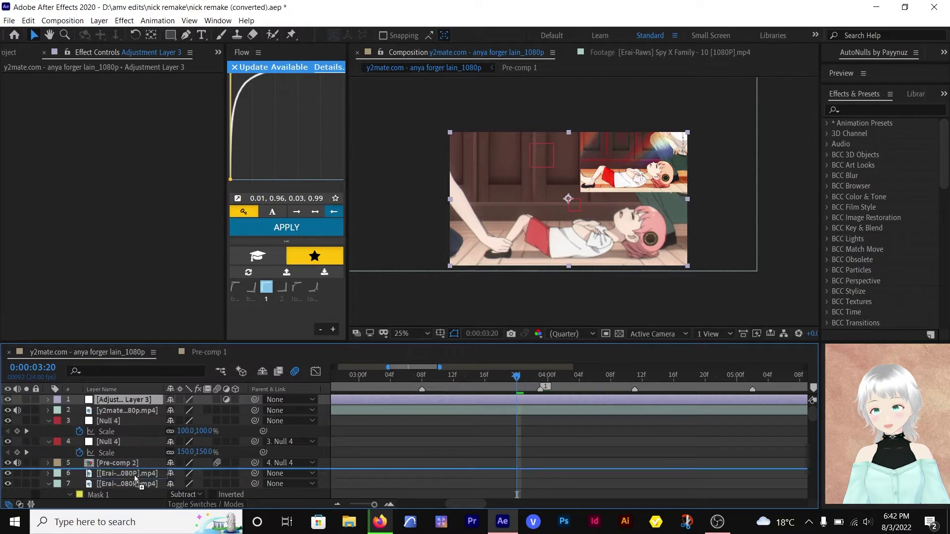
scroll(134, 464, down, 10)
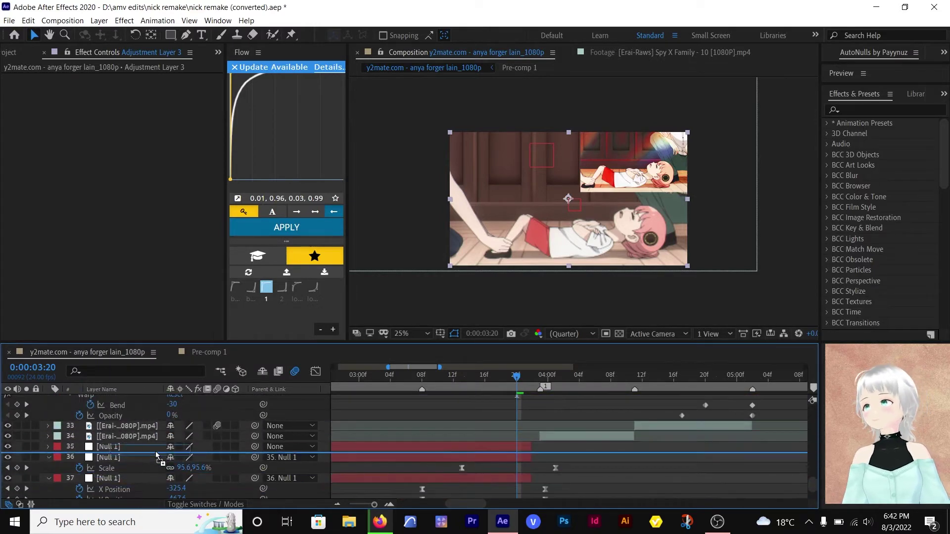
drag(166, 455, 166, 454)
key(alt+[)
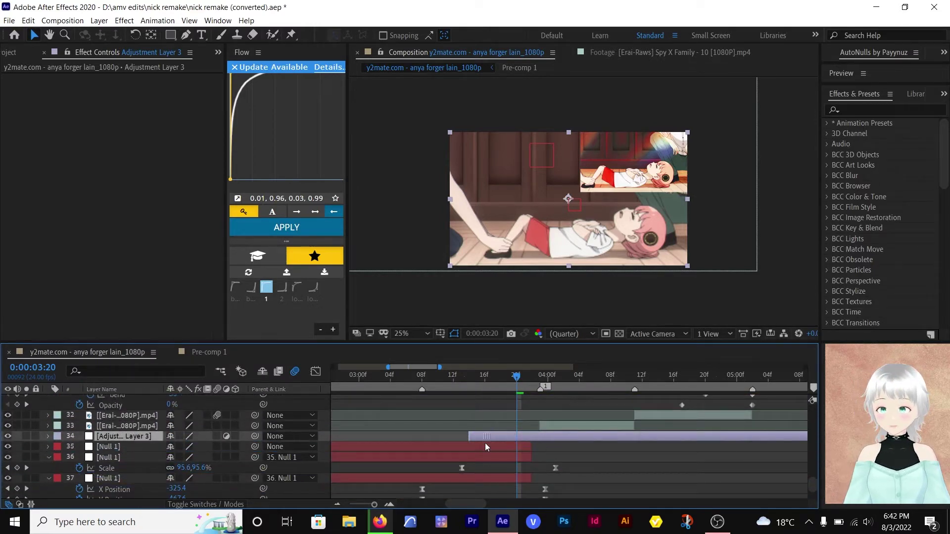
drag(485, 444, 524, 437)
click(529, 429)
click(525, 438)
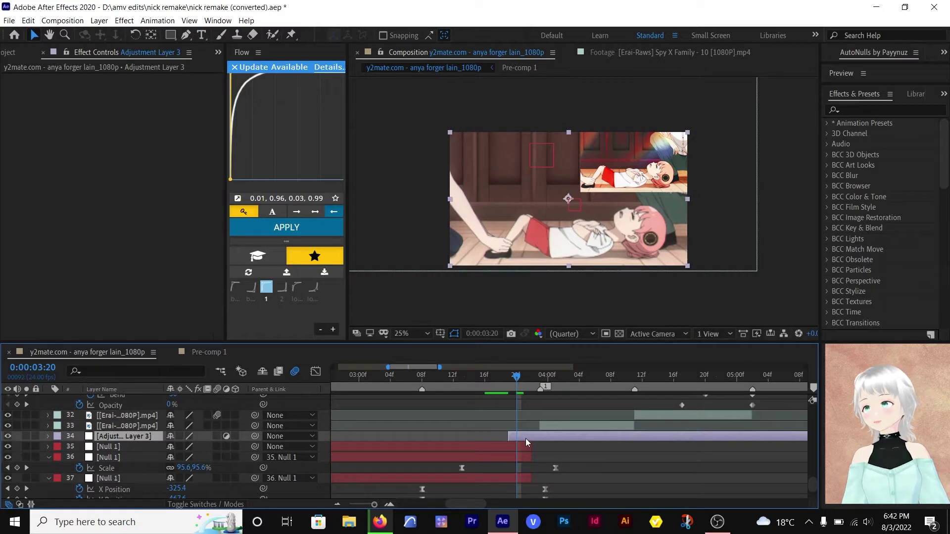
- Split the adjustment layer at the 0:00:03:23 and 0:00:04:11 cuts, placing the part after the first cut above its clip
key(ctrl+shift+d)
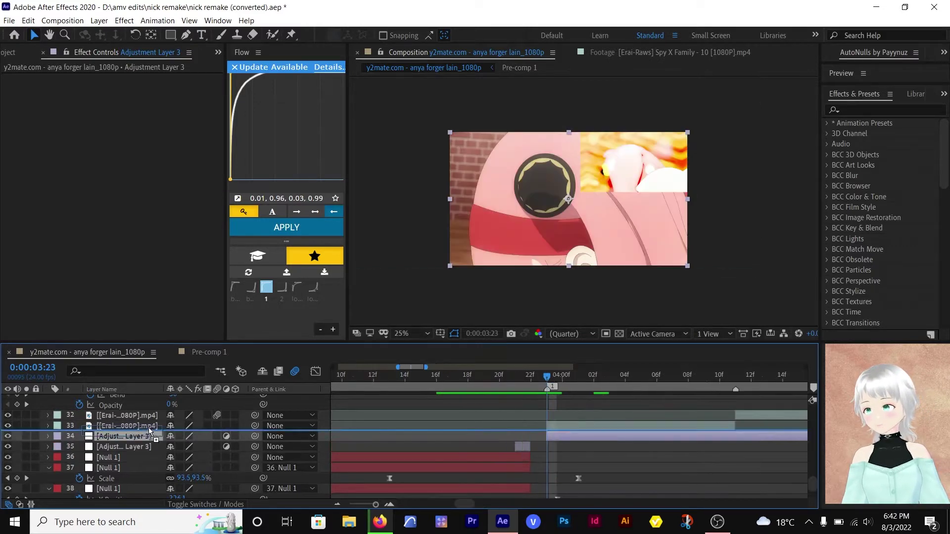
drag(153, 435, 152, 422)
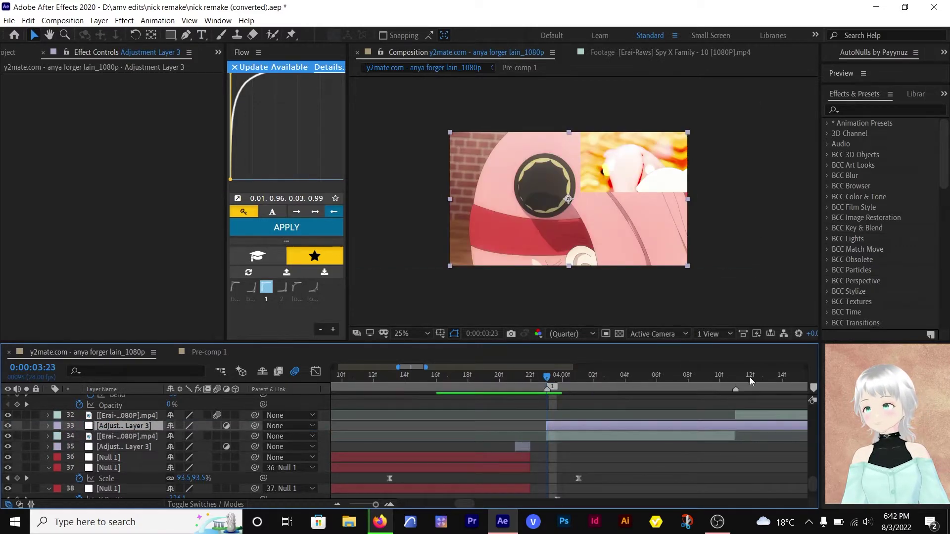
click(736, 378)
key(ctrl+shift+d)
- Try the BCC Lens Blur OBS and BCC Fast Lens Blur effects on the middle adjustment layer
click(547, 378)
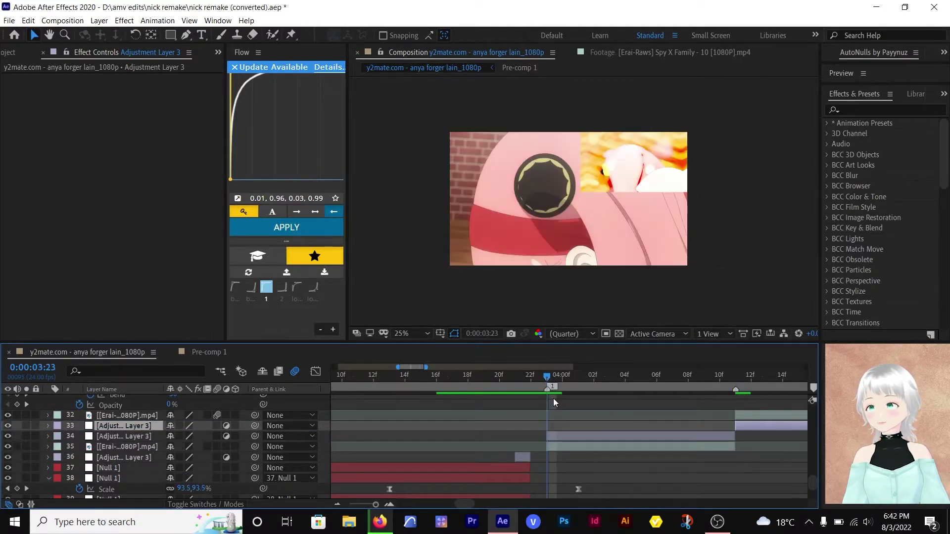
click(560, 435)
key(ctrl+space)
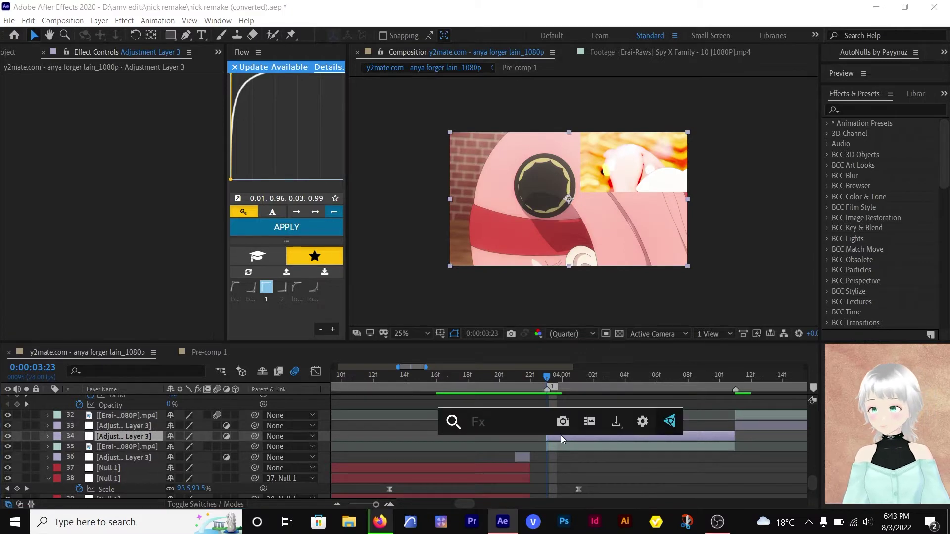
text(lens)
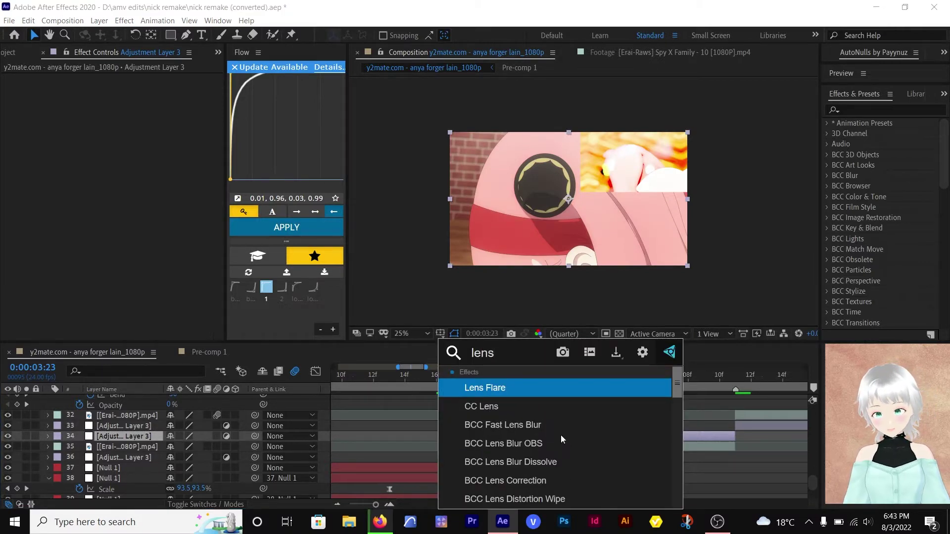
click(559, 439)
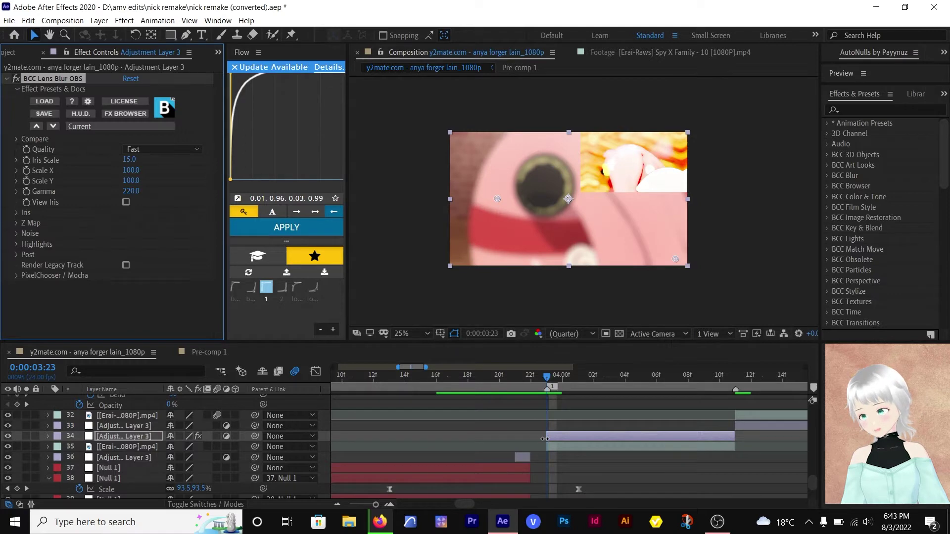
key(ctrl+z)
key(ctrl+space)
text(lens)
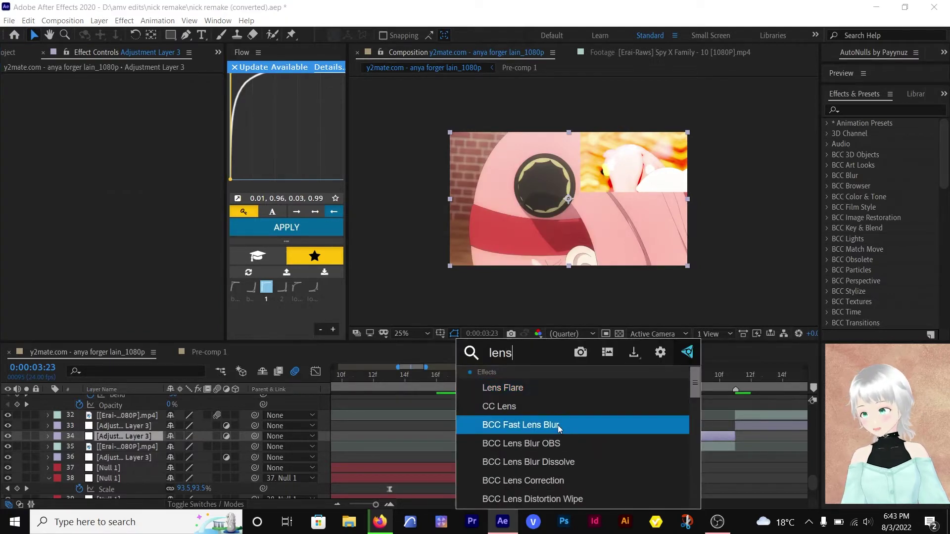
click(557, 425)
key(Page_Down)
key(Delete)
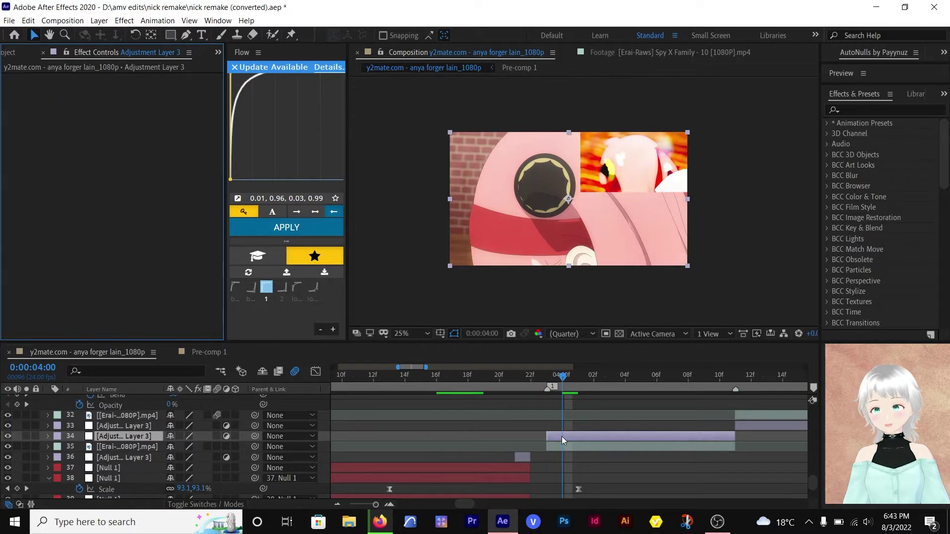
- Apply BCC Lens Blur OBS to the middle adjustment layer and set its Iris Scale to 10
key(ctrl+space)
text(lens)
scroll(567, 432, down, 5)
scroll(561, 474, up, 6)
click(512, 409)
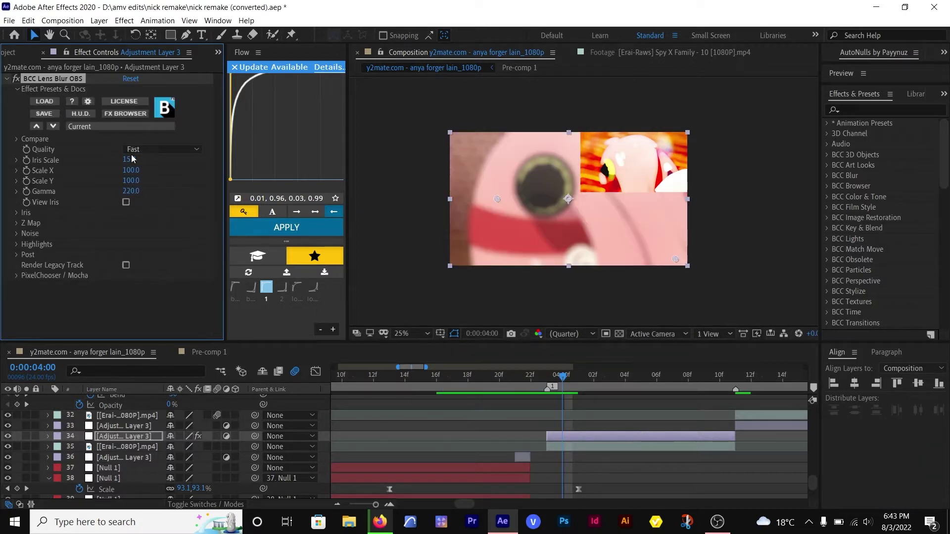
drag(123, 164, 115, 167)
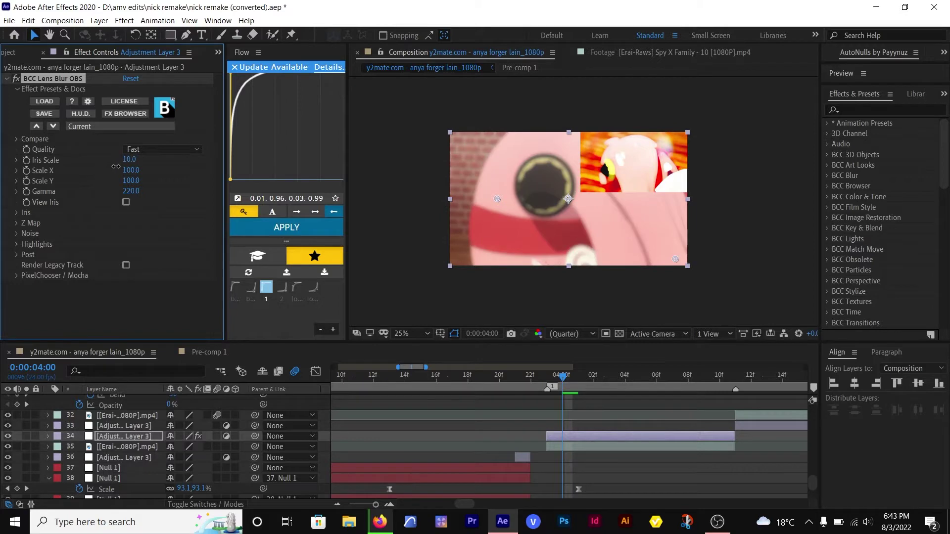
scroll(616, 178, up, 2)
scroll(617, 180, down, 2)
- Raise the lens blur's Gamma to 600 and keyframe its Iris Scale at 10 on the layer's first frame, 0:00:03:23
drag(562, 376, 544, 432)
drag(126, 190, 244, 222)
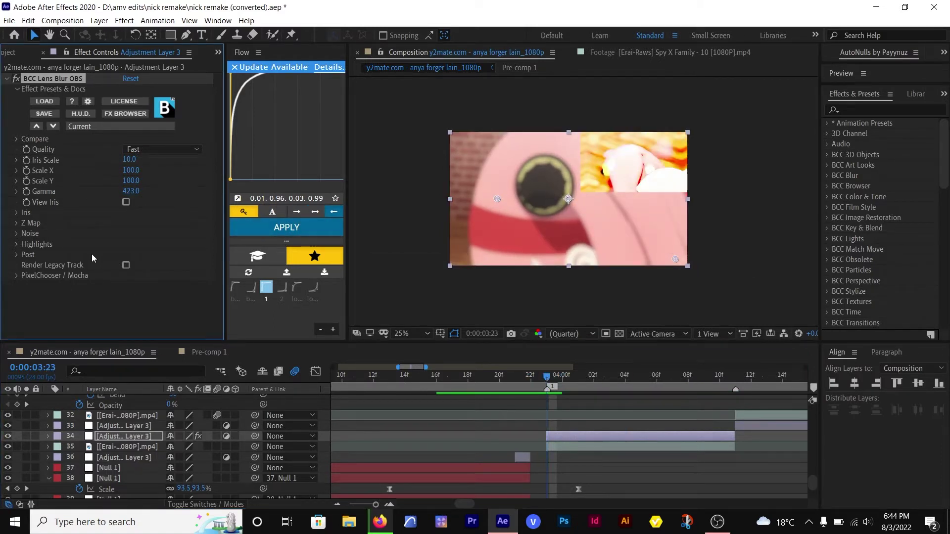
text(0)
key(Return)
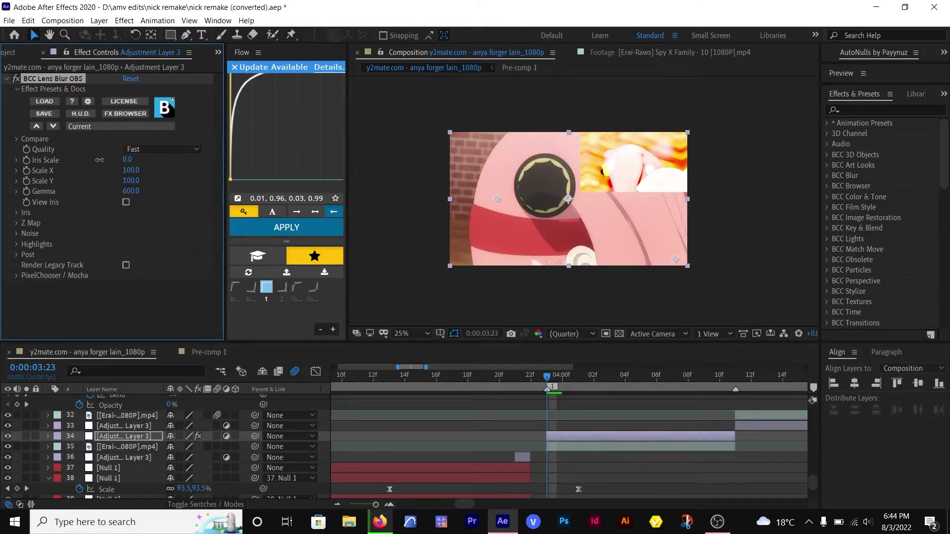
click(26, 159)
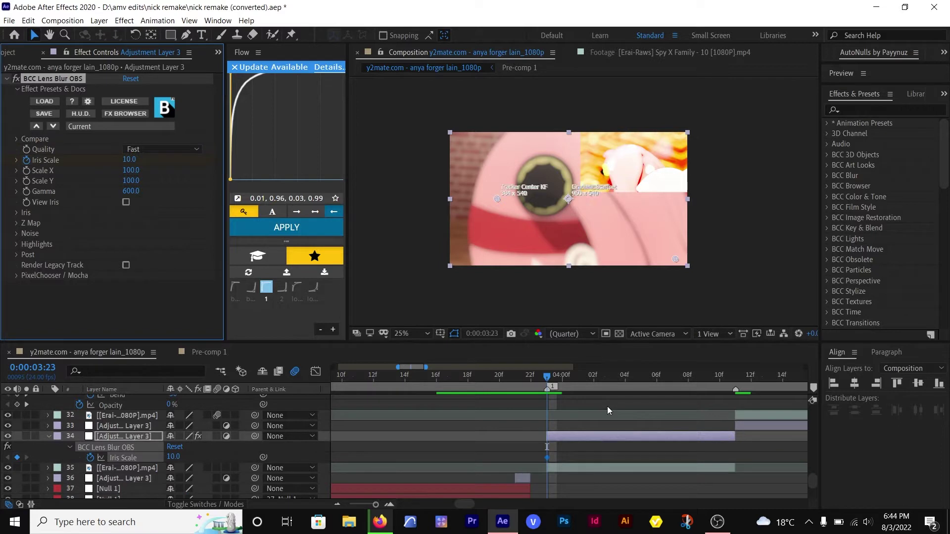
- Add an Iris Scale keyframe of 0 at 0:00:04:04 so the lens blur fades out
key(shift+Page_Down)
drag(644, 377, 626, 377)
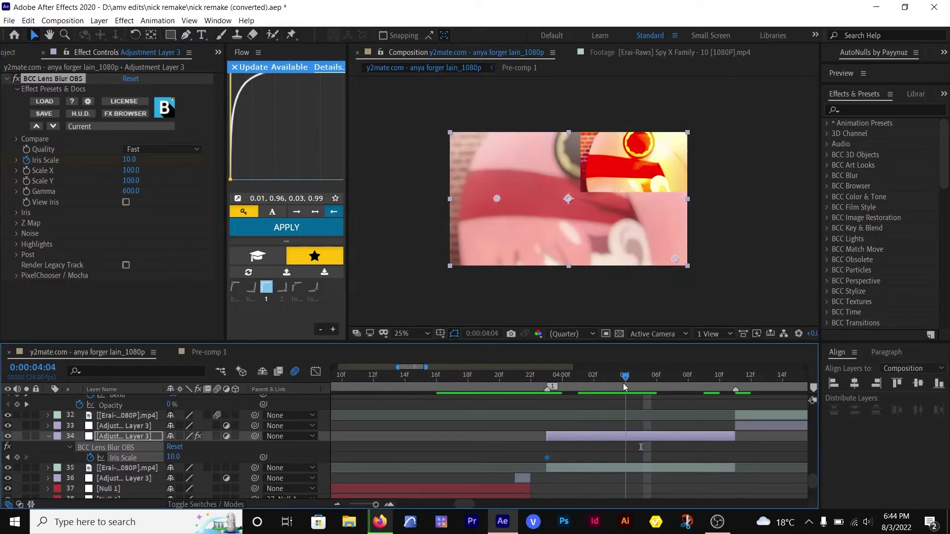
click(173, 457)
text(0)
key(Return)
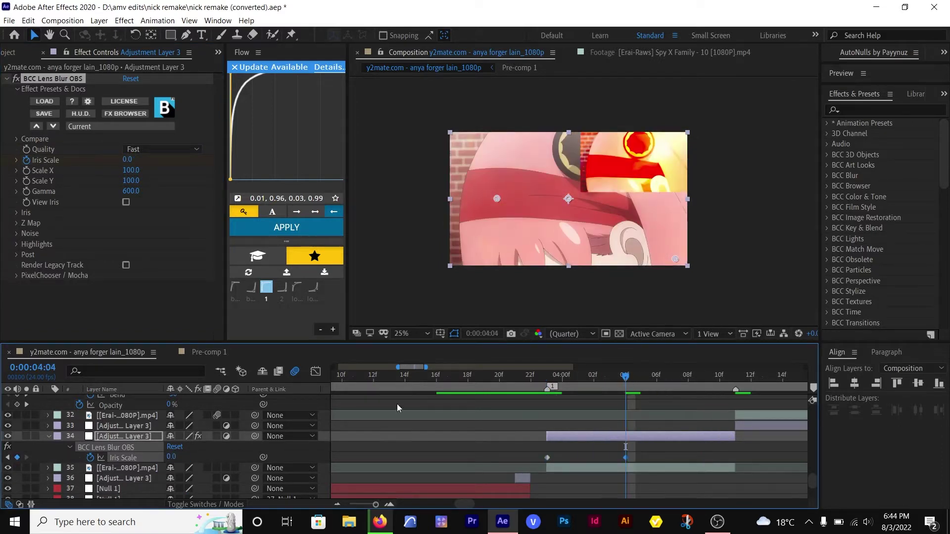
- Try Deep Glow with a radius of 440 on the short adjustment layer just before the 0:00:03:23 cut
drag(625, 379, 529, 394)
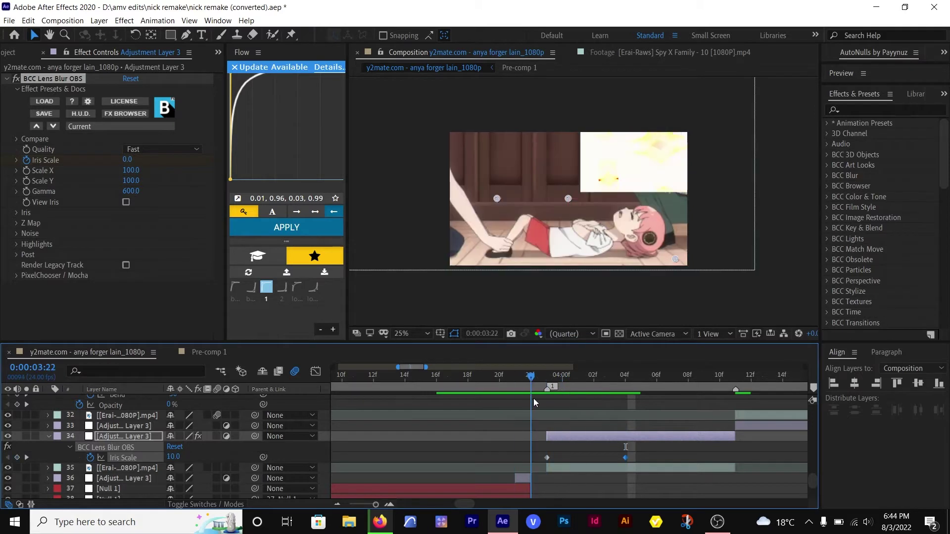
click(521, 478)
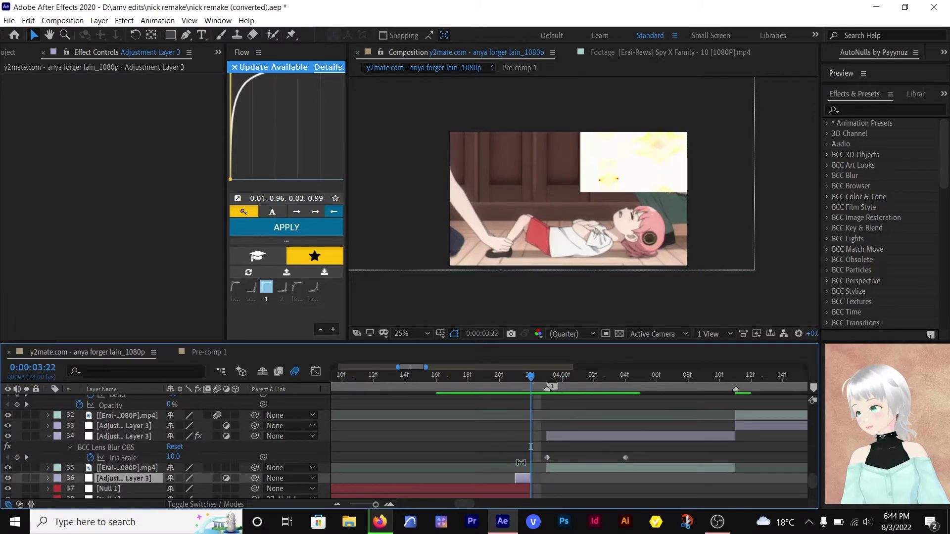
drag(530, 378, 521, 429)
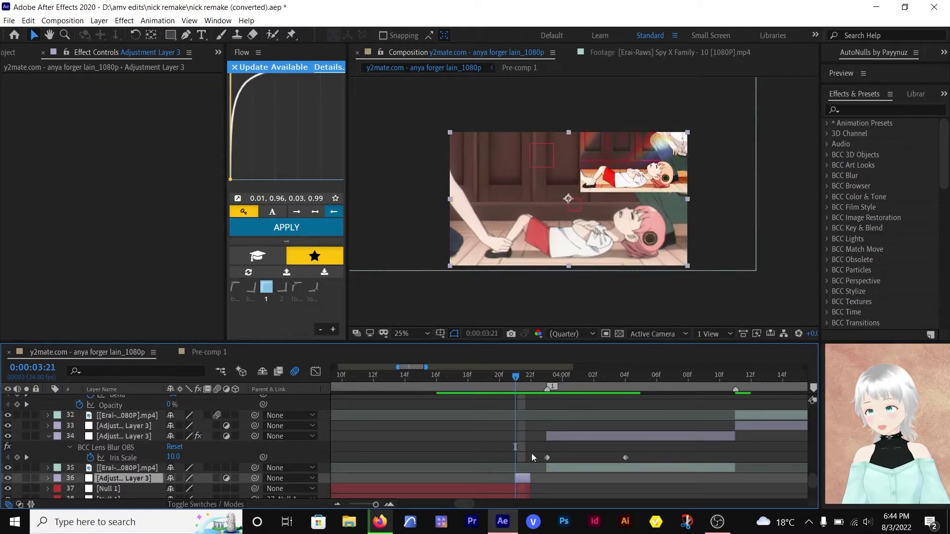
key(ctrl+space)
text(glow)
click(509, 407)
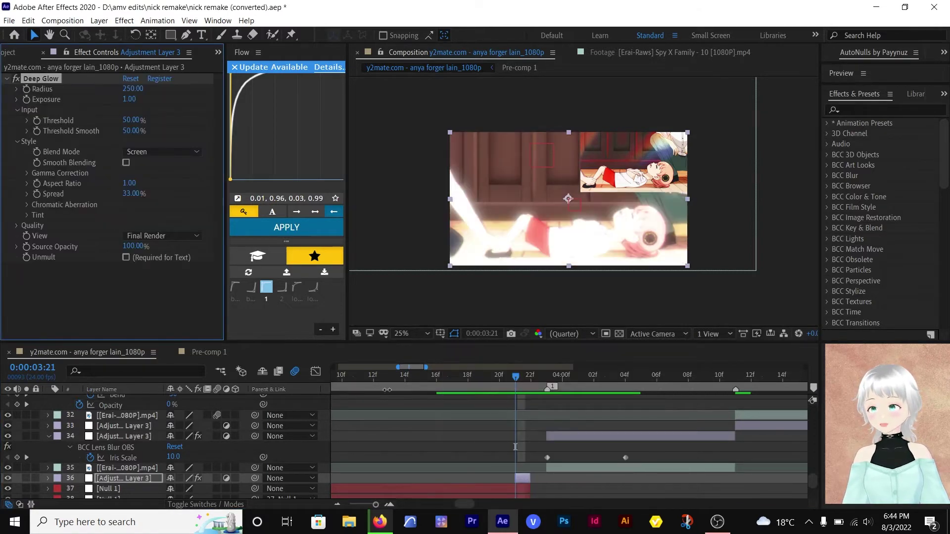
drag(129, 93, 260, 114)
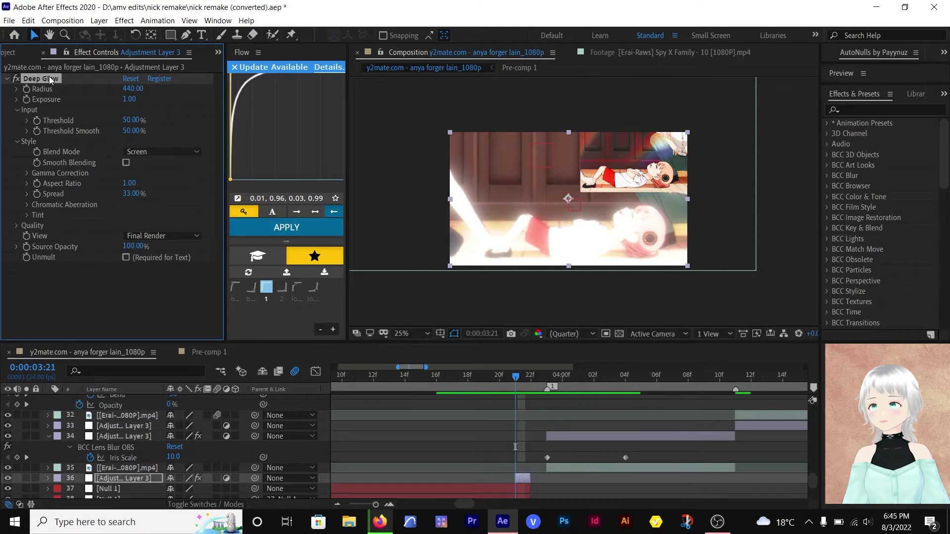
key(Delete)
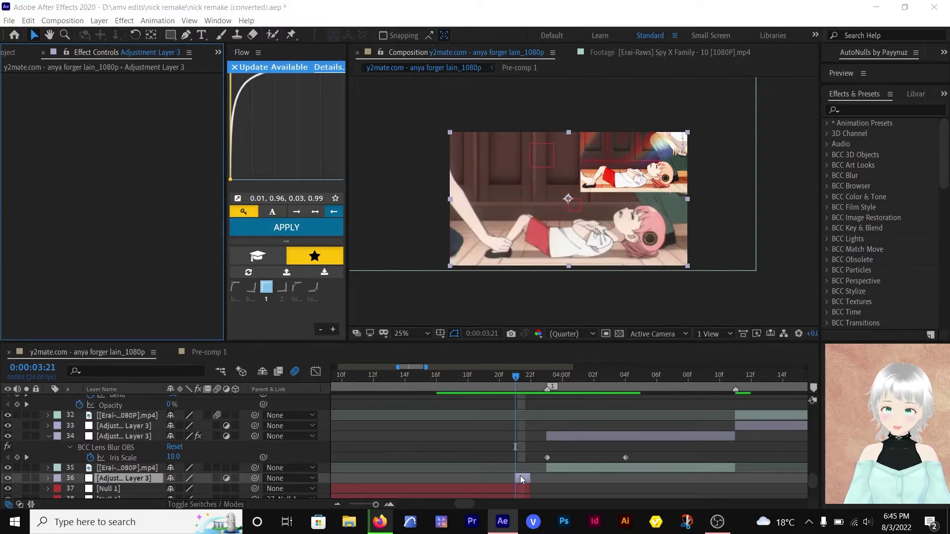
- Apply Twitch to the short adjustment layer before the cut and enable only its Light operator
key(ctrl+space)
text(twi)
click(457, 391)
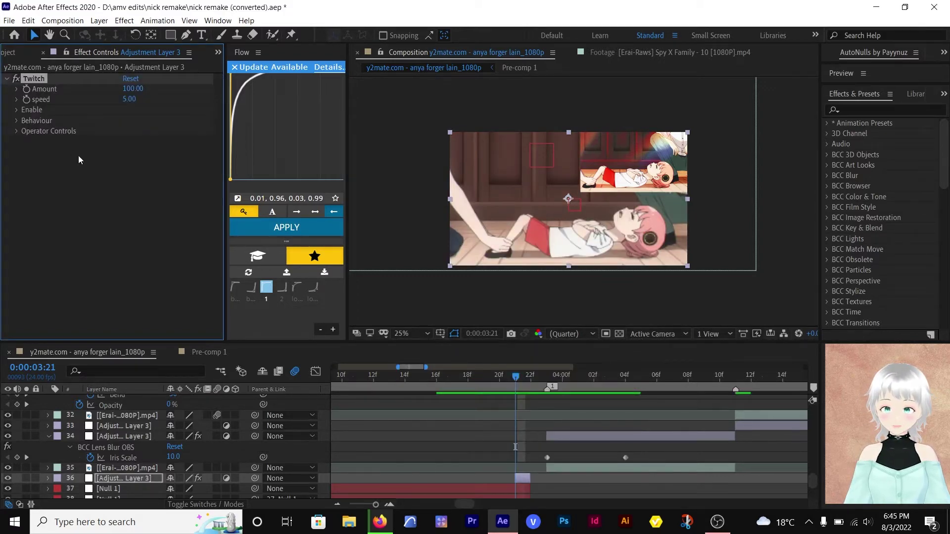
click(17, 110)
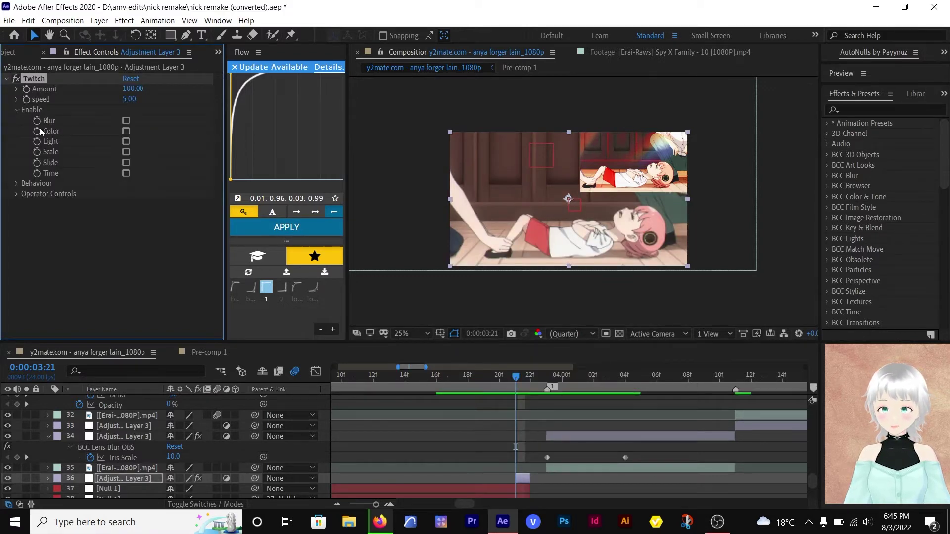
click(125, 142)
- Set Twitch's Light Amount to 486 and preview the flash across the cut
click(14, 184)
click(16, 184)
click(17, 193)
click(27, 225)
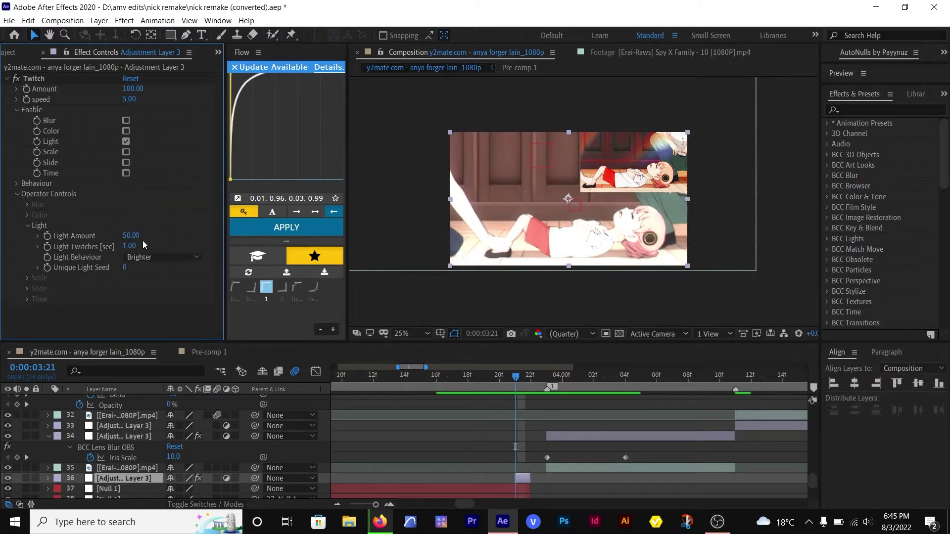
drag(131, 235, 347, 237)
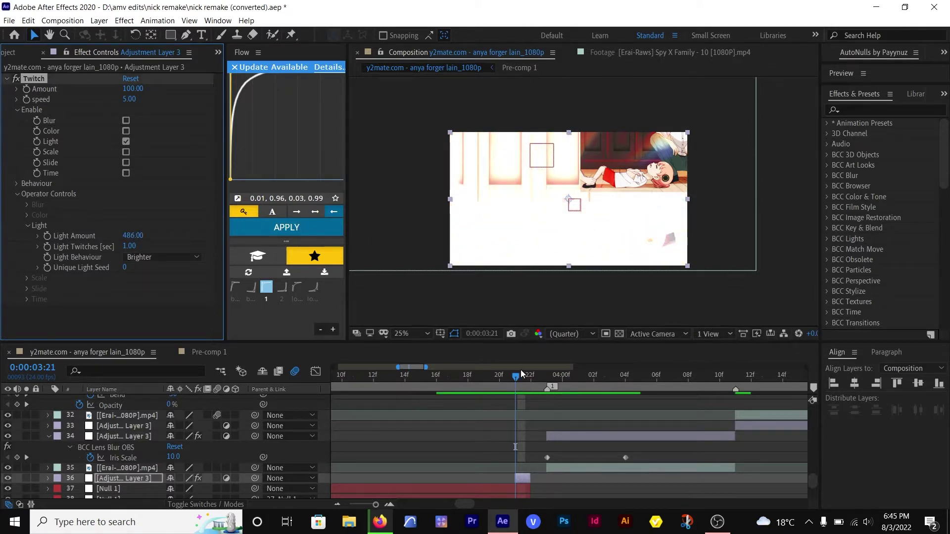
drag(517, 485, 535, 477)
drag(482, 383, 561, 390)
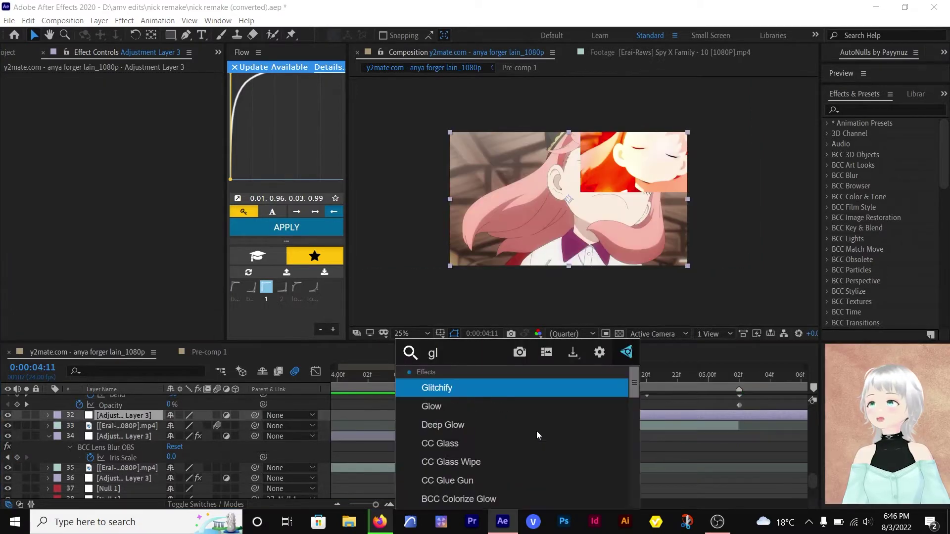
text(ow)
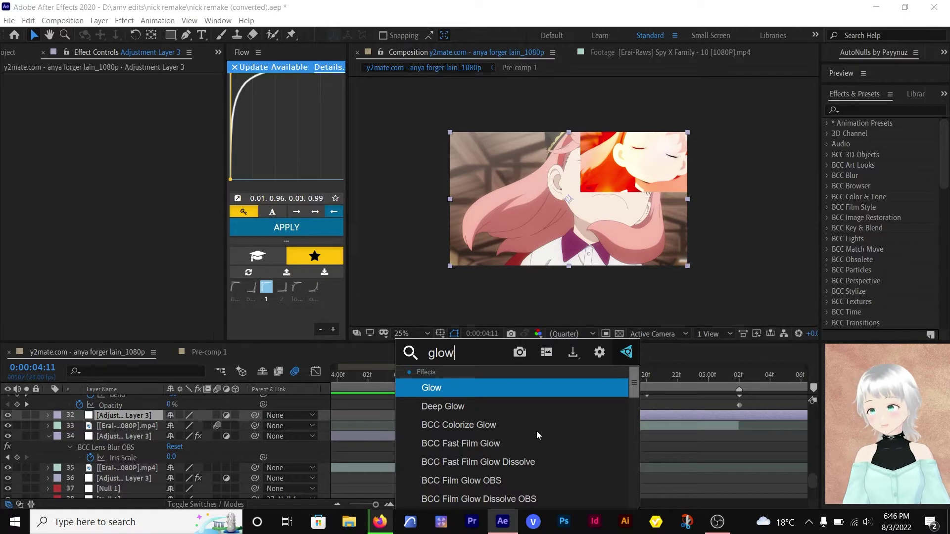
key(BackSpace)
key(BackSpace)
key(BackSpace)
key(BackSpace)
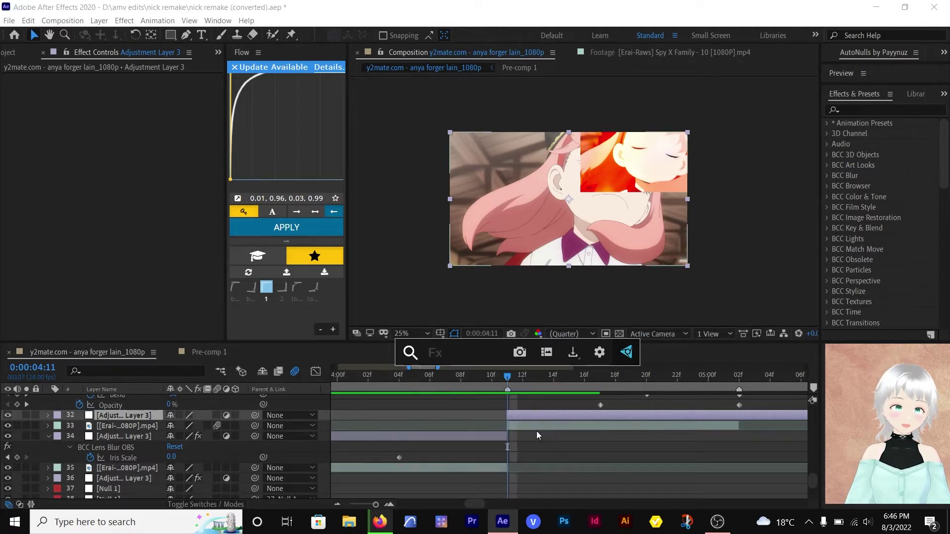
- Apply Brightness & Contrast to the adjustment layer starting at 0:00:04:11, keeping Brightness at 0
text(brigh)
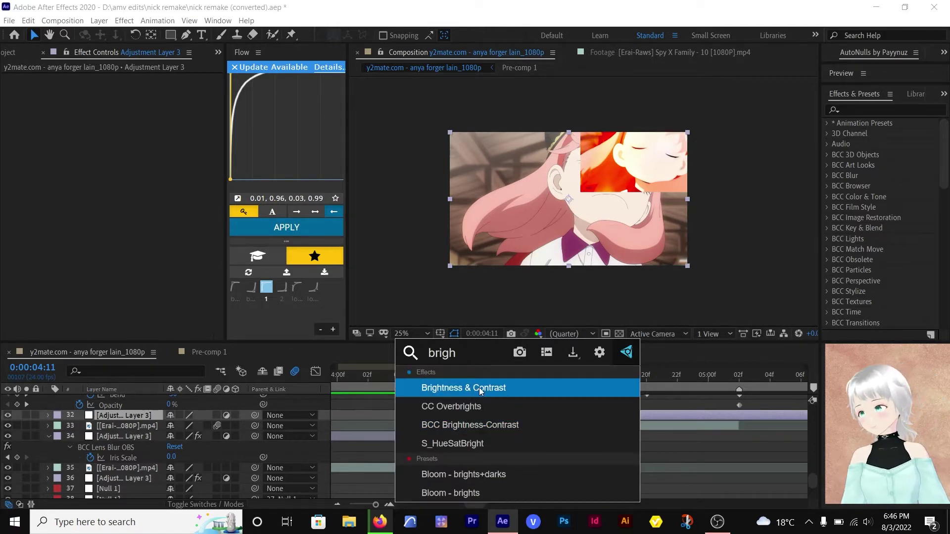
key(Return)
drag(124, 89, 99, 100)
key(ctrl+z)
- Keyframe Brightness on the adjustment layer from 141 at 0:00:04:11 down to 0 at 0:00:04:17 and scrub through the result
click(26, 89)
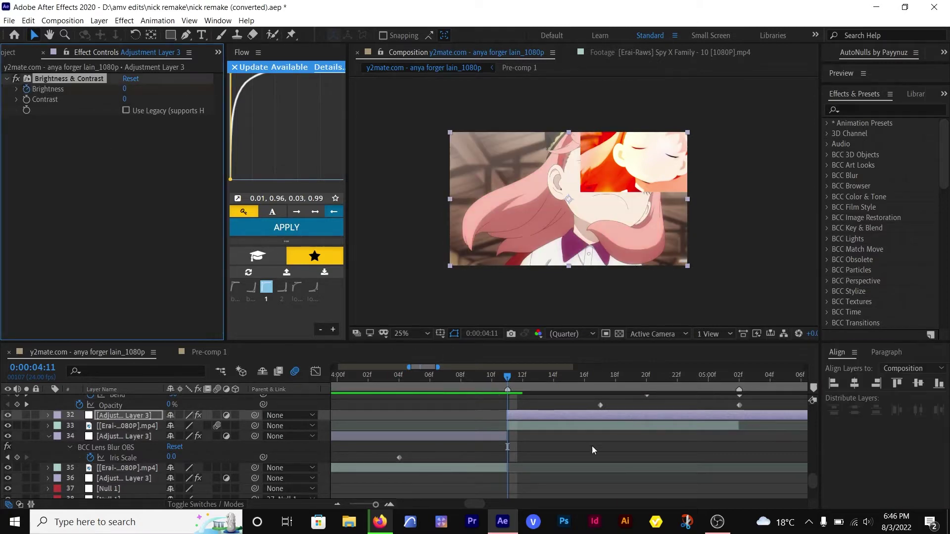
key(u)
click(598, 380)
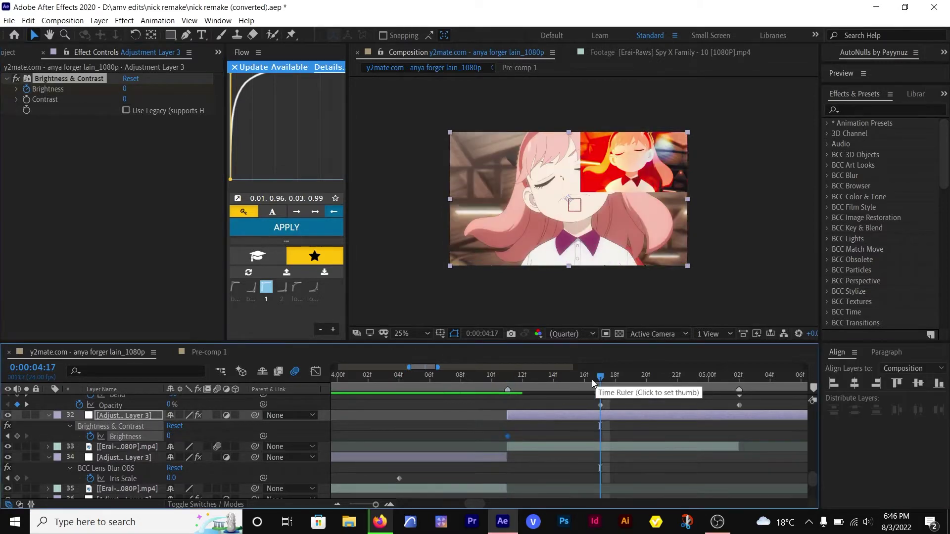
click(17, 436)
click(8, 437)
drag(127, 91, 205, 80)
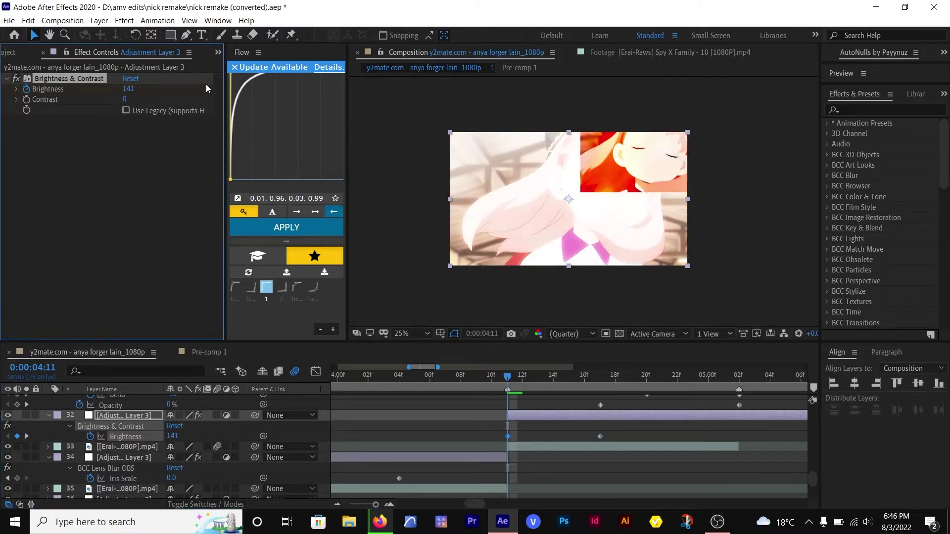
drag(506, 376, 676, 376)
- Move the start of the new adjustment layer to 0:00:04:20 and apply BCC Mosaic to it
key(j)
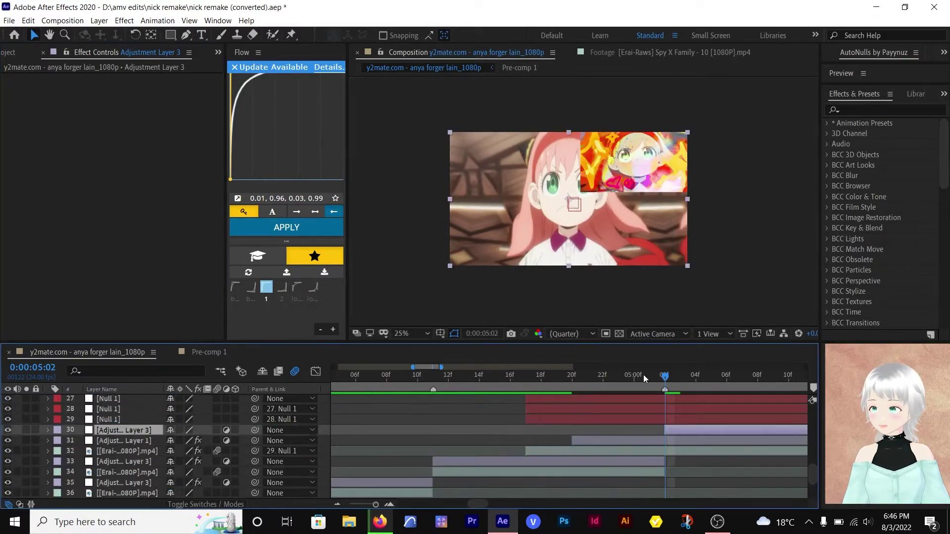
click(572, 378)
key([)
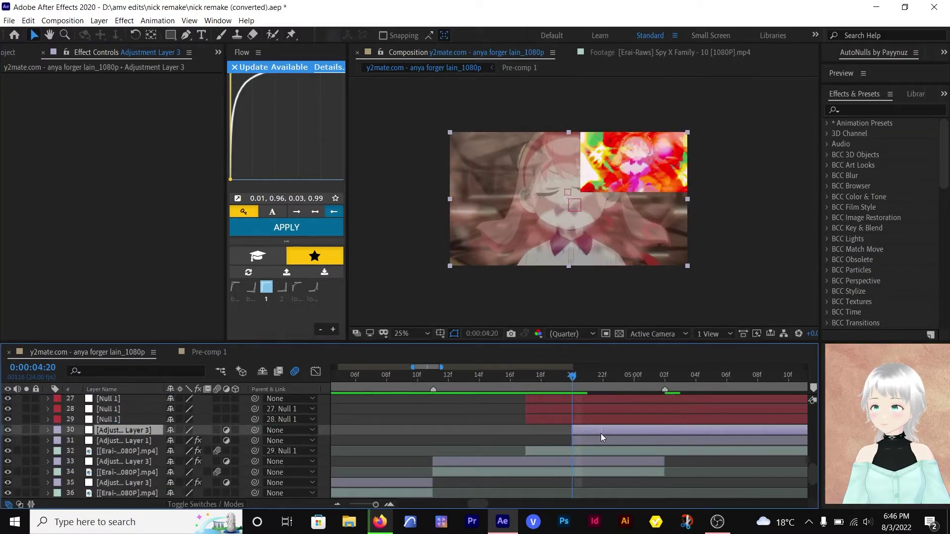
key(ctrl+space)
text(mosai)
click(521, 409)
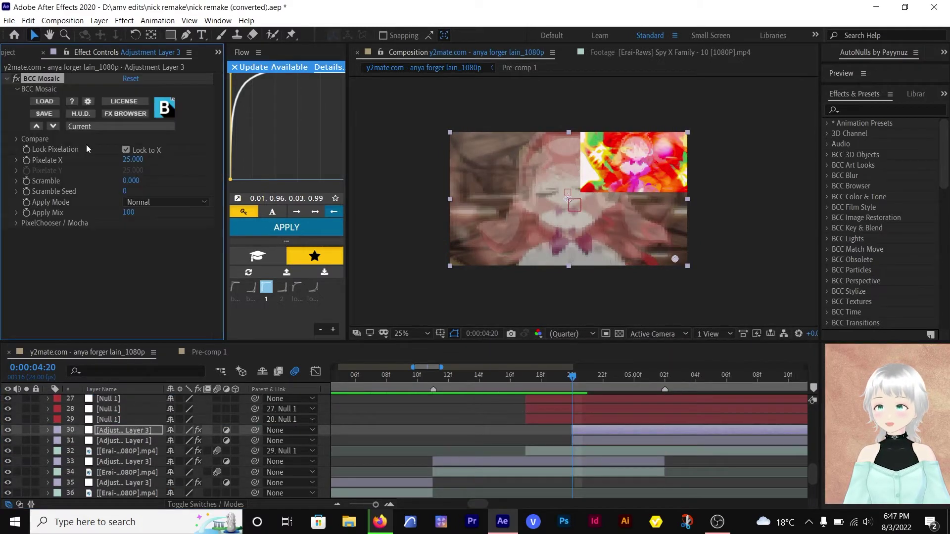
- Keyframe BCC Mosaic's Pixelate X with a value of 25 at 0:00:04:20
drag(127, 159, 63, 189)
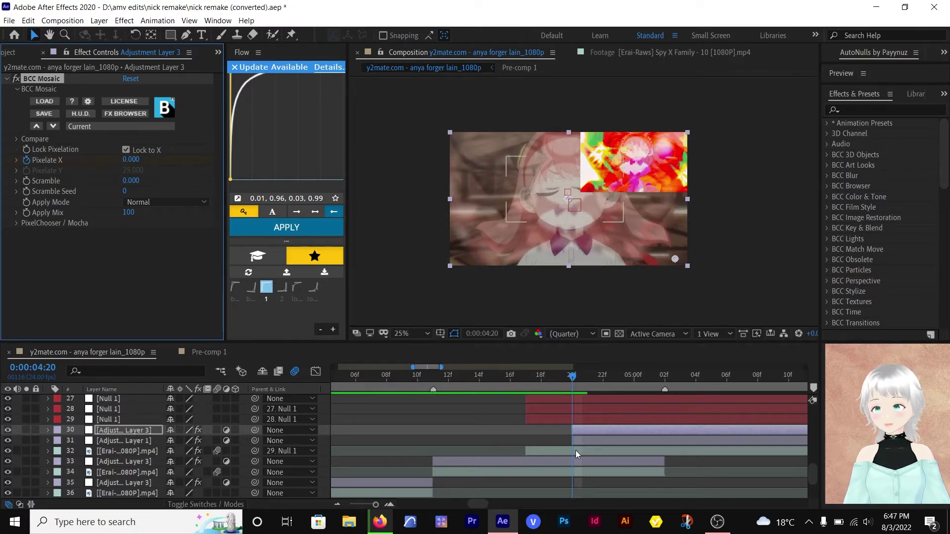
scroll(625, 183, up, 2)
scroll(624, 184, down, 2)
key(Page_Up)
key(Page_Down)
text(50)
key(Return)
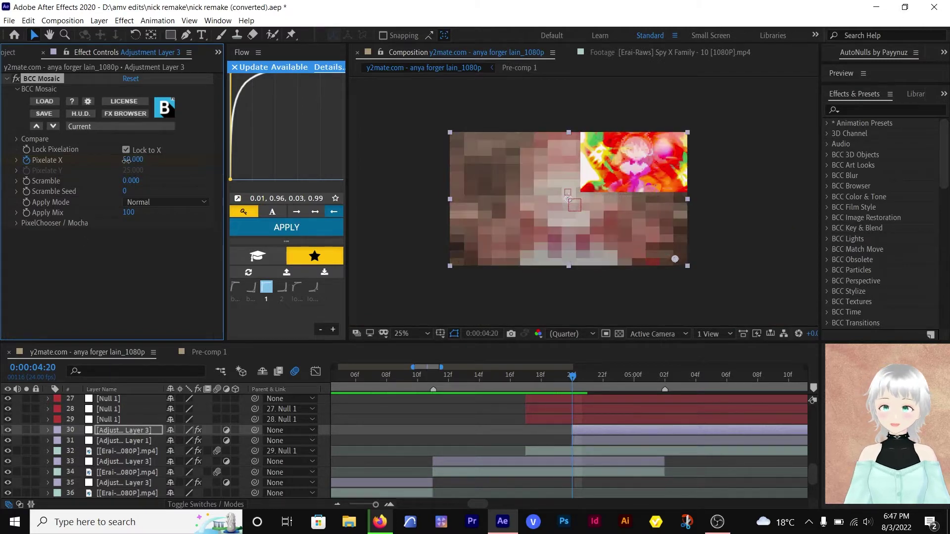
click(127, 161)
text(25)
key(Return)
- Keyframe Pixelate X at 50 at 0:00:04:22 and reveal the layer's keyframes in the timeline
drag(573, 377, 602, 390)
click(127, 160)
text(50)
key(Return)
key(u)
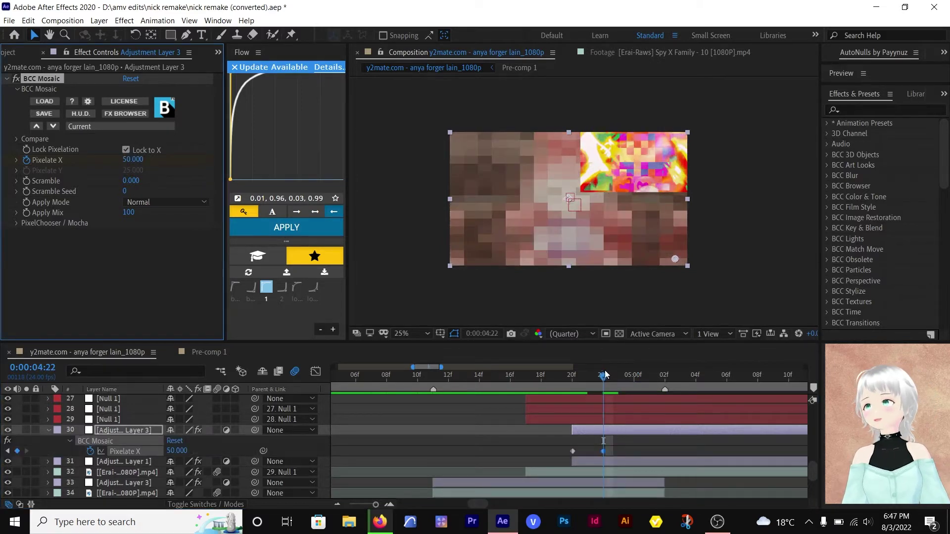
- Set Pixelate X to 0 four frames further on, at 0:00:05:02
key(Page_Down)
key(Page_Down)
key(Page_Down)
key(Page_Down)
click(132, 159)
text(0)
key(Return)
- Apply Easy Ease to all the Pixelate X keyframes and scrub through the end of the mosaic transition
drag(692, 448, 562, 458)
right_click(573, 451)
mouse_move(624, 445)
click(757, 374)
drag(665, 377, 647, 411)
- Apply Hue/Saturation with Colorize enabled to the new adjustment layer near 0:00:05:21
key(ctrl+space)
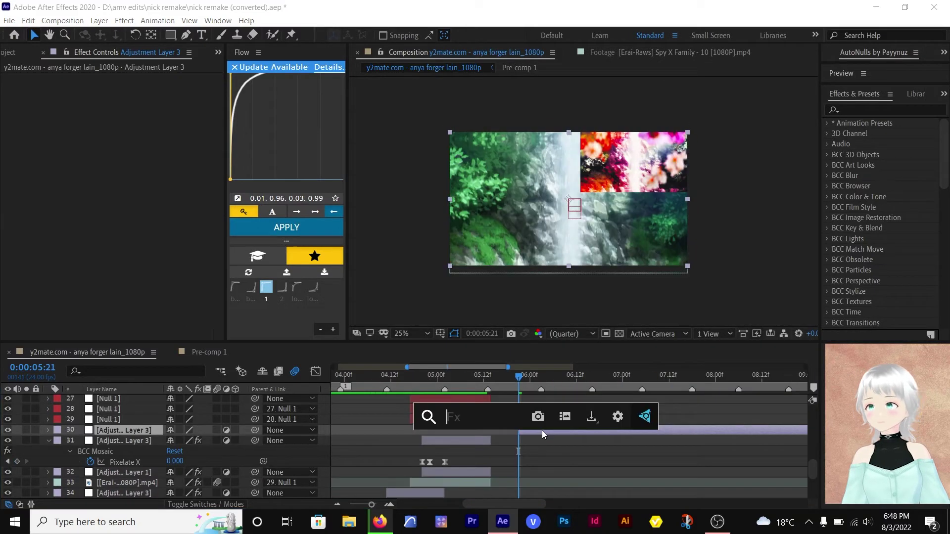
text(hue)
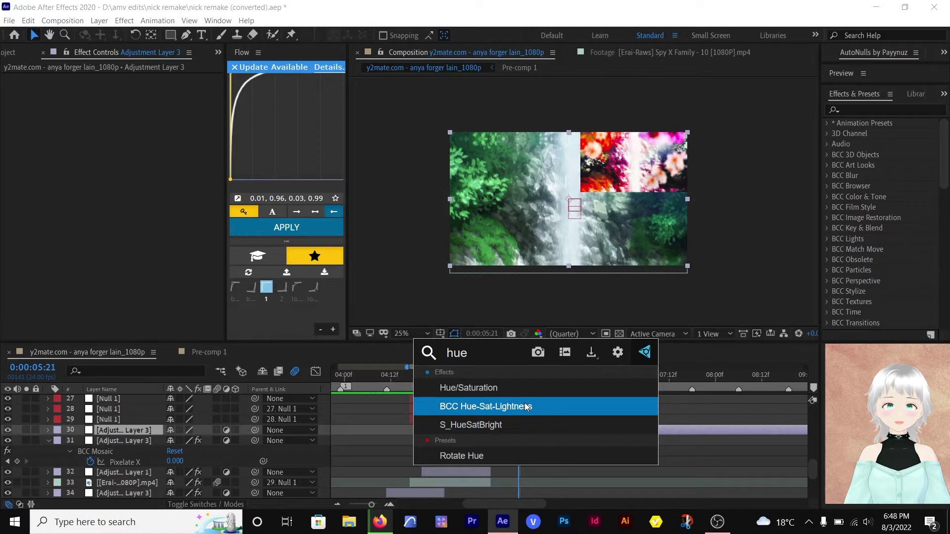
click(518, 392)
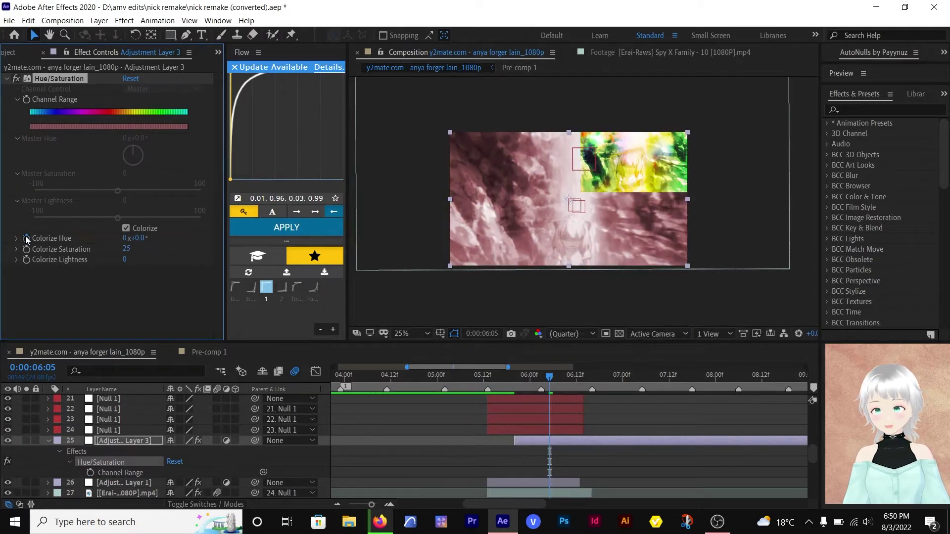
- Animate Colorize Hue from 0° at the adjustment layer's start to 271° at 0:00:06:05
key(u)
drag(549, 463, 514, 461)
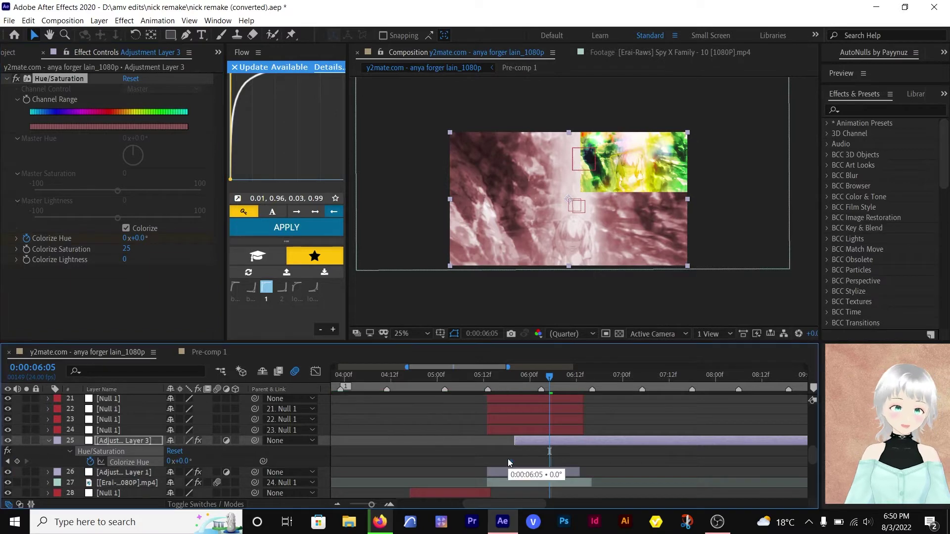
drag(139, 242, 176, 242)
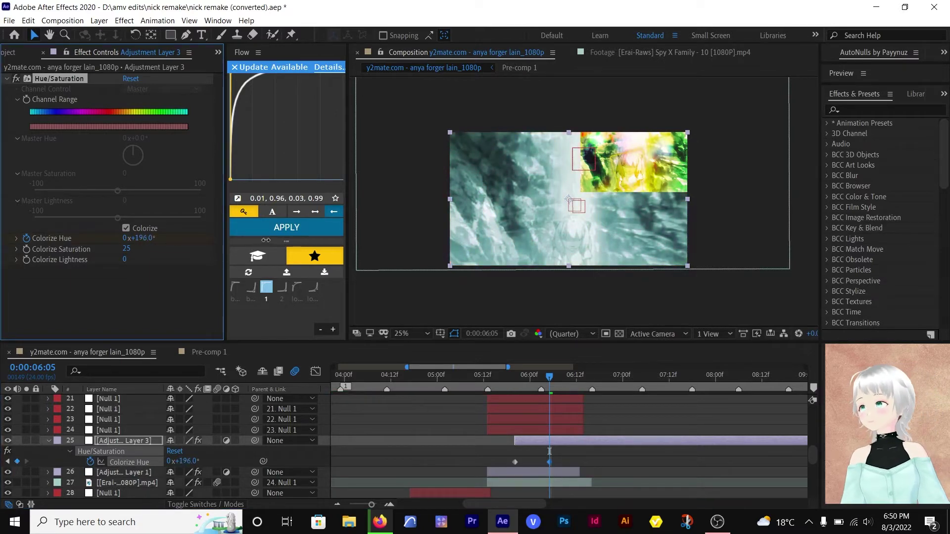
drag(262, 241, 302, 237)
- Fade out the Hue/Saturation adjustment layer by keyframing its Opacity down to 0% before 0:00:06:12
drag(549, 379, 577, 387)
key(alt+shift+t)
text(0)
key(Return)
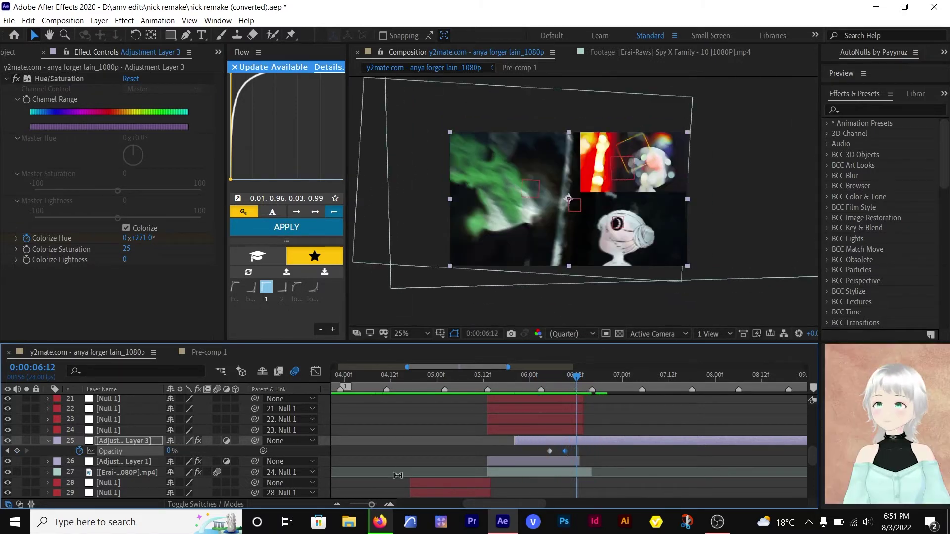
- Find and copy the BCC Lens Blur adjustment layer that covers the clip just before the 0:00:04:11 cut
scroll(396, 477, down, 5)
click(439, 485)
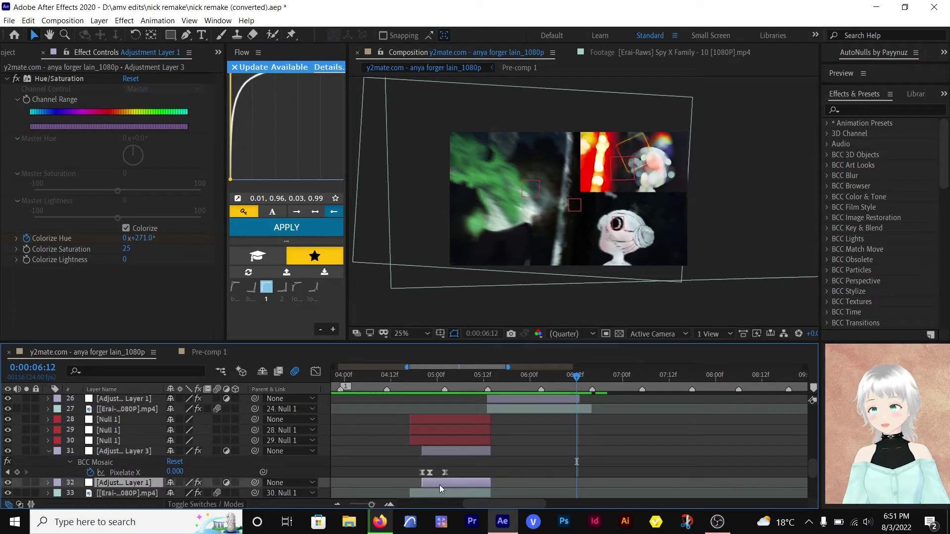
click(434, 450)
scroll(416, 445, down, 4)
click(401, 439)
click(355, 459)
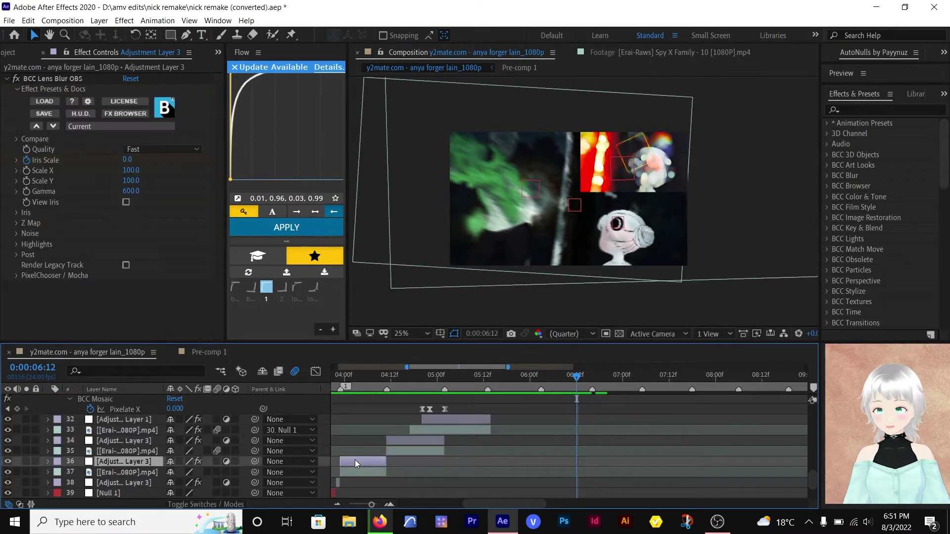
- Paste the lens blur adjustment layer directly above the clip at 0:00:06:12 and align it with that clip
scroll(585, 445, up, 12)
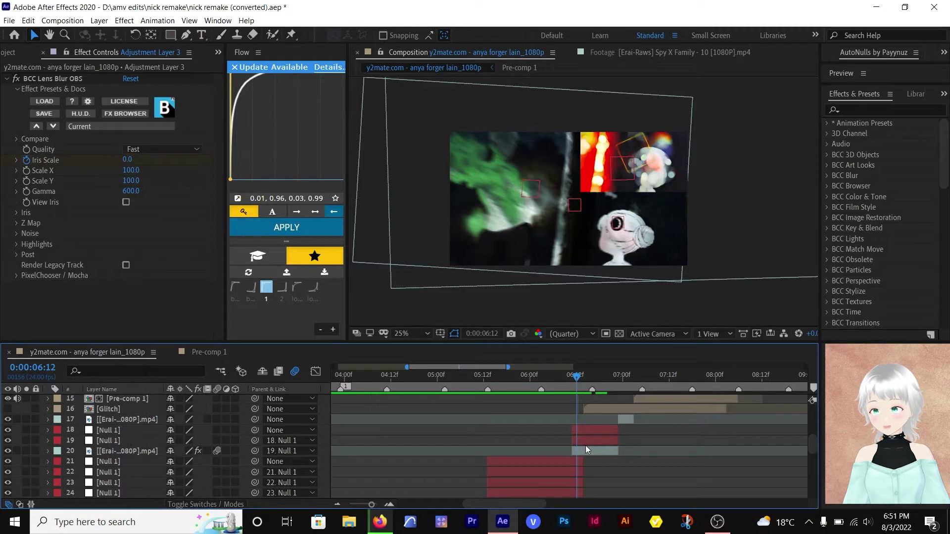
click(580, 452)
key(ctrl+v)
key([)
drag(594, 449, 589, 450)
- Examine the clips around 0:00:08:03, along with the Pre-comp 1 and Hue/Saturation adjustment layers in the timeline
drag(577, 377, 723, 377)
drag(711, 437, 585, 443)
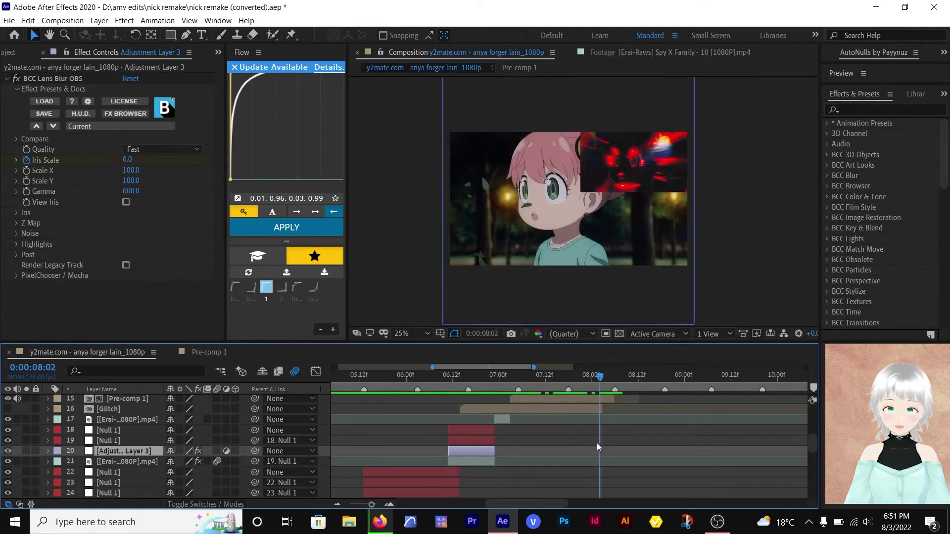
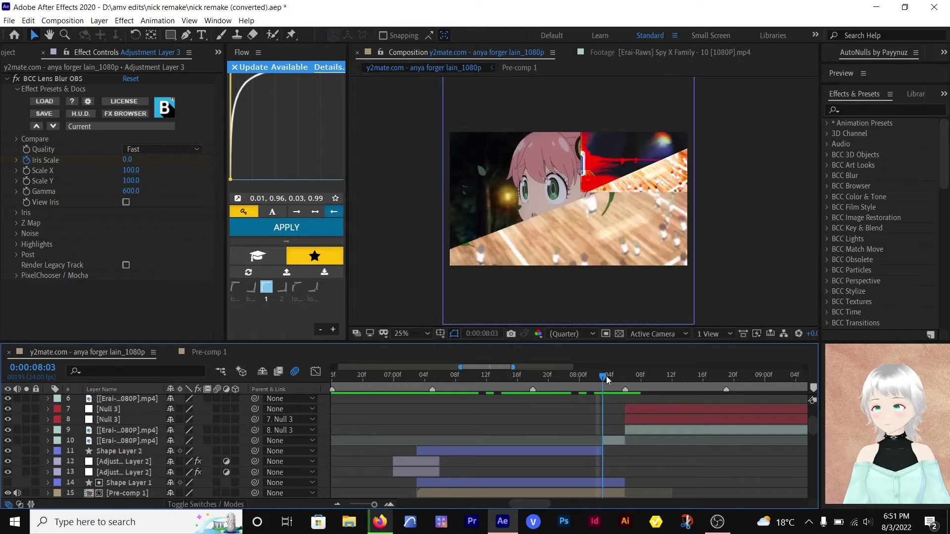
scroll(602, 427, down, 3)
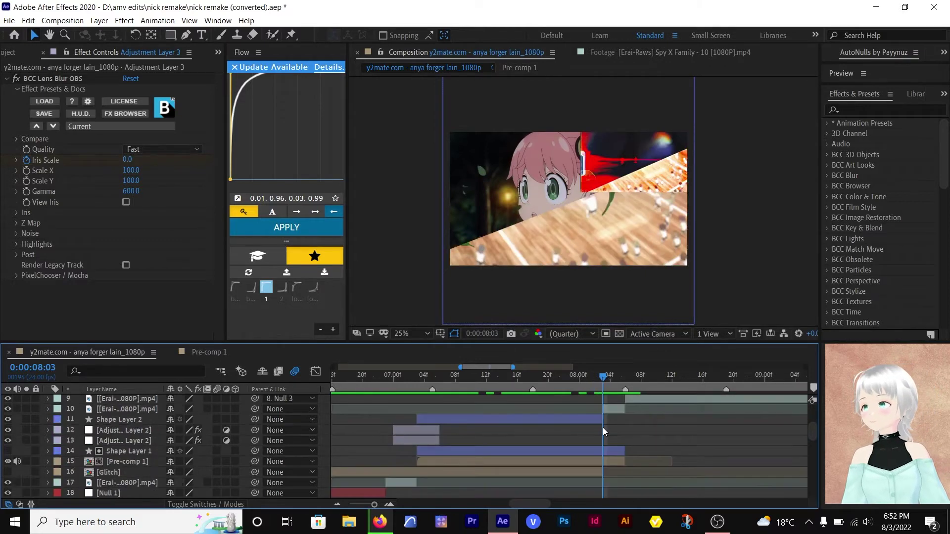
click(609, 460)
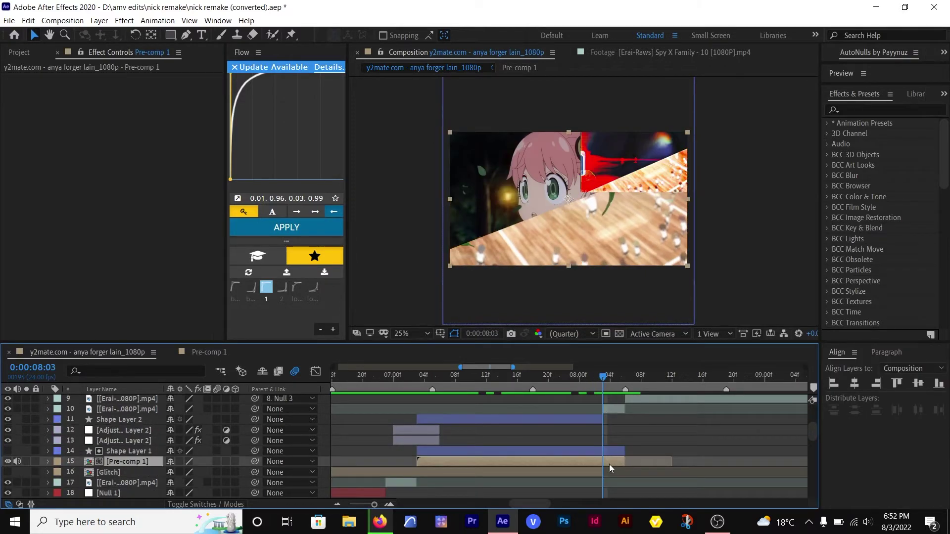
scroll(456, 459, down, 9)
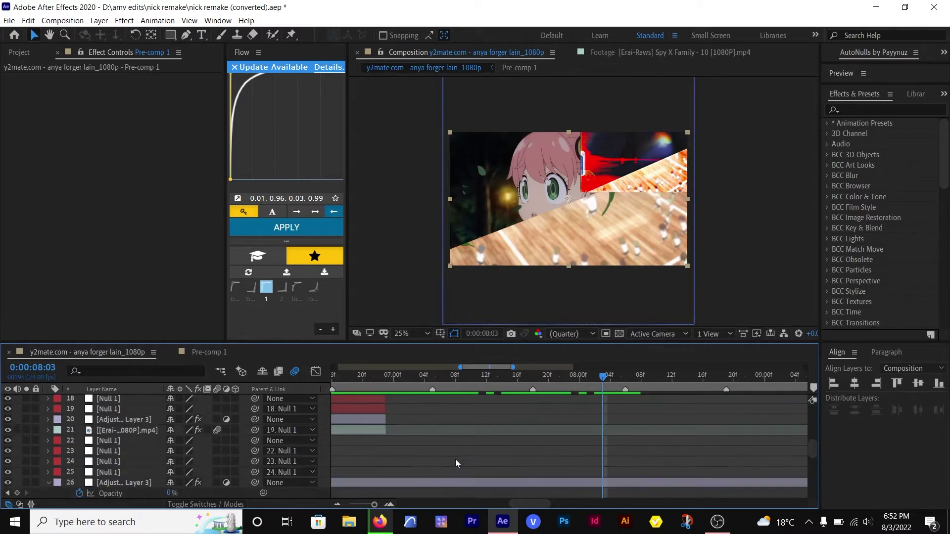
click(435, 483)
drag(175, 478, 158, 414)
drag(464, 371, 433, 371)
key(ctrl+z)
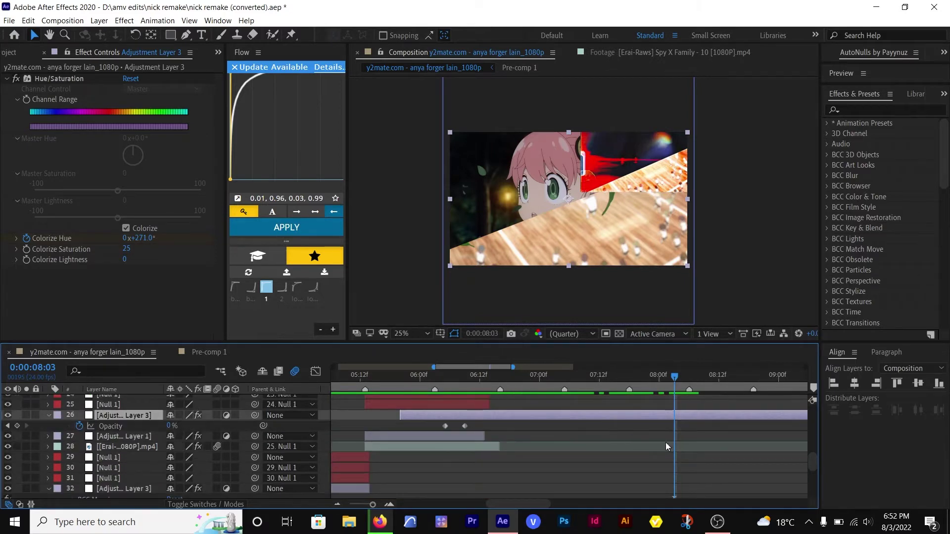
scroll(665, 442, up, 1)
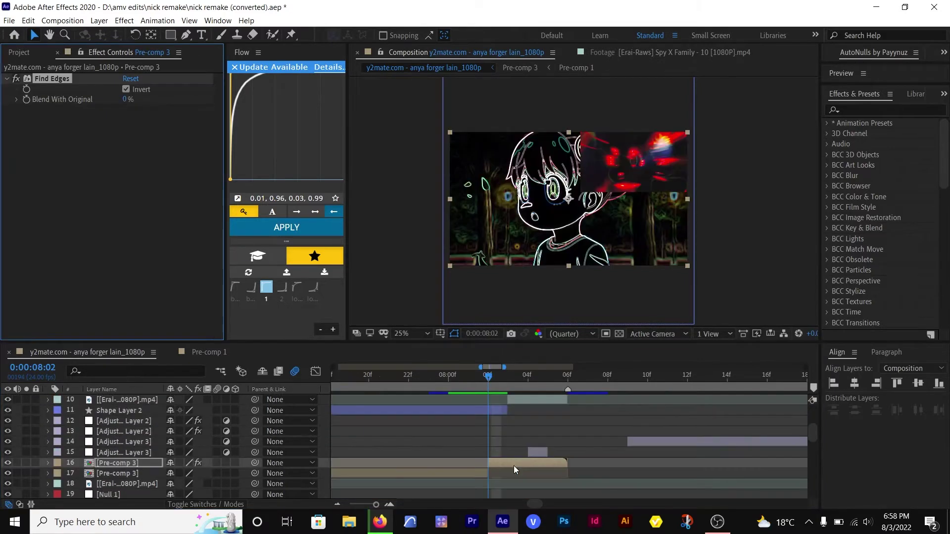
- Try adding Tint after Find Edges on the upper Pre-comp 3 layer at 0:00:08:02
key(ctrl+space)
text(tint)
key(Return)
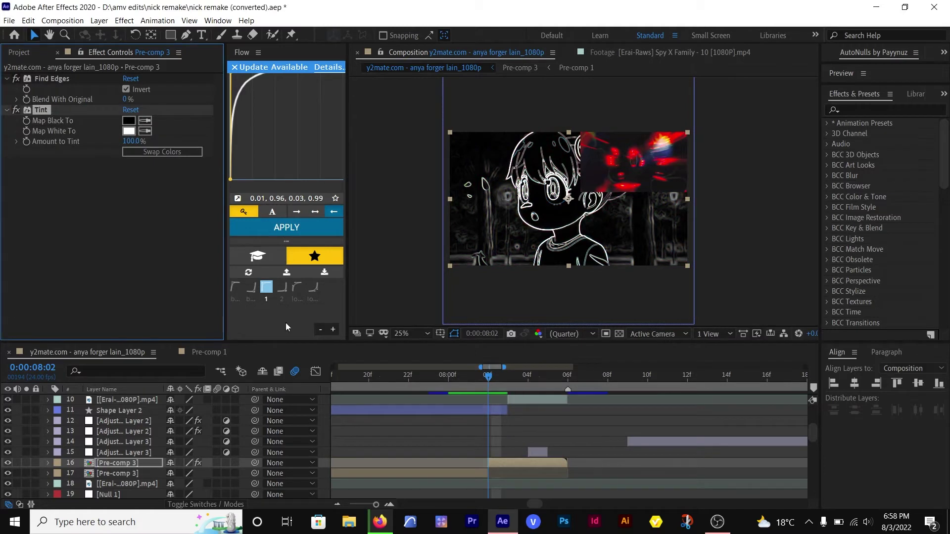
- Delete the Find Edges and Tint effects from the upper Pre-comp 3 layer
click(78, 77)
key(Delete)
click(82, 79)
key(Delete)
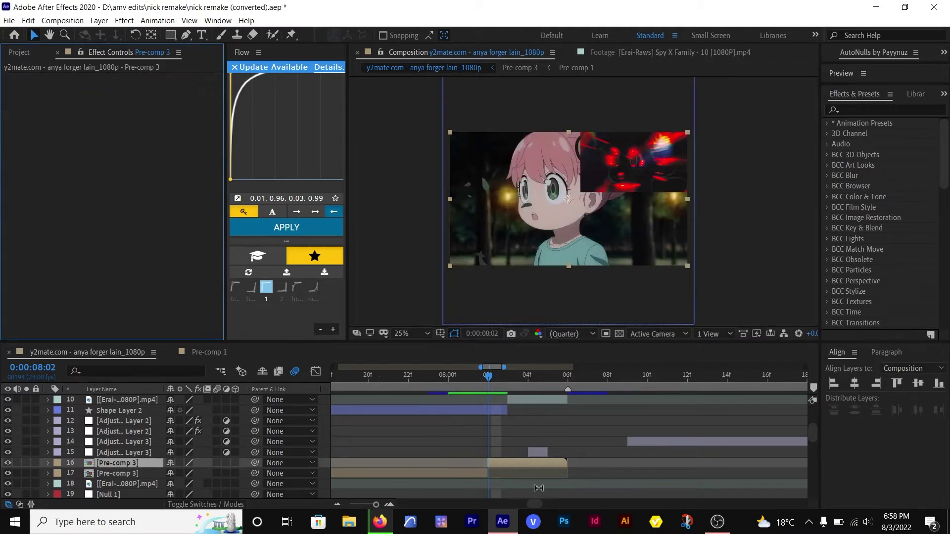
- Try S_GlowEdges on the upper Pre-comp 3 layer, then remove it
key(ctrl+space)
text(fin)
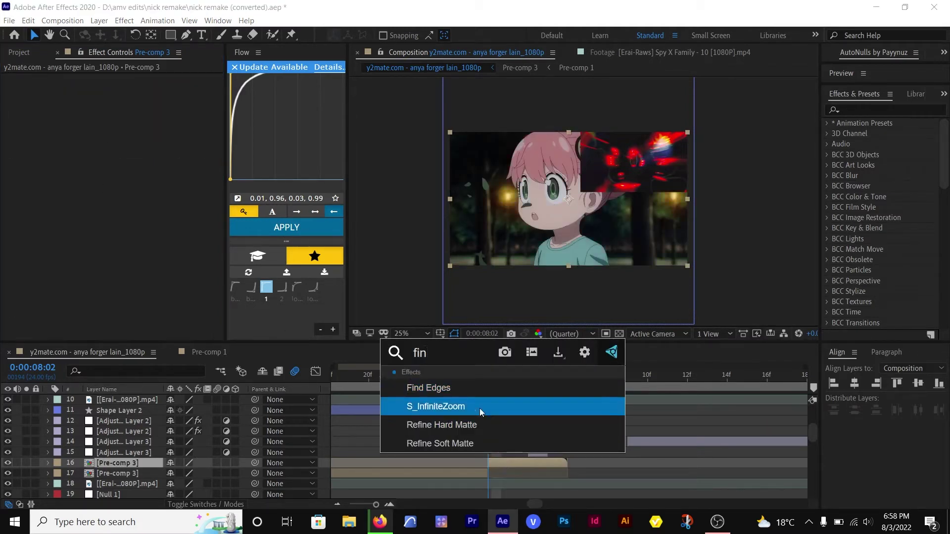
key(BackSpace)
key(BackSpace)
key(BackSpace)
text(edge)
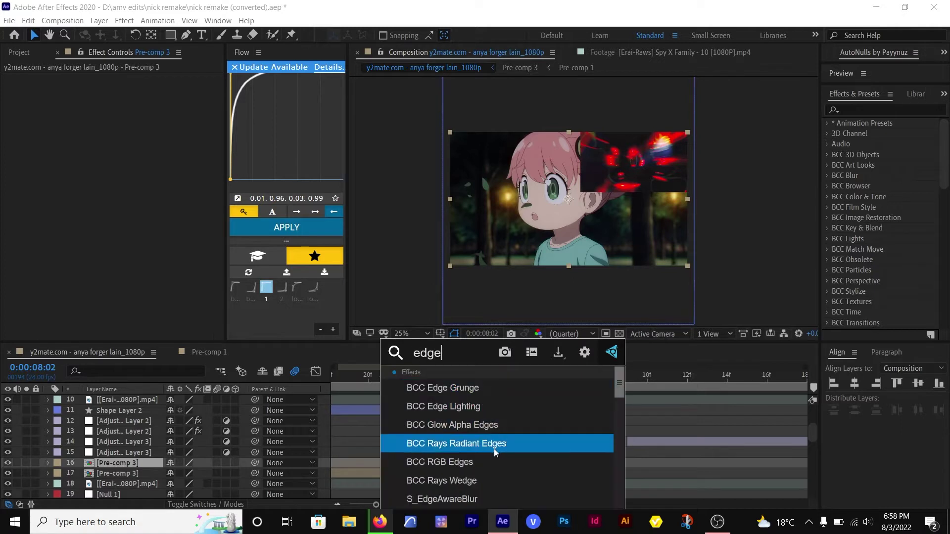
scroll(497, 431, down, 3)
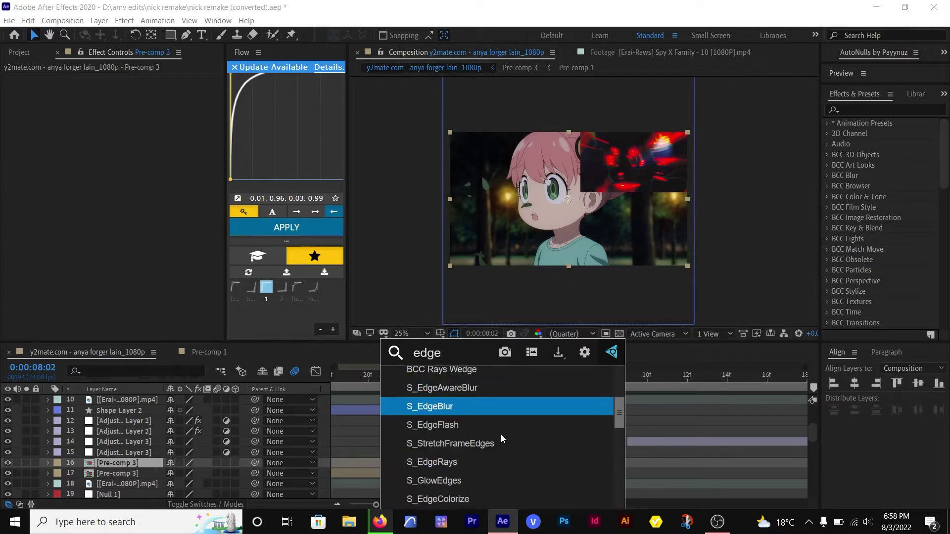
click(494, 478)
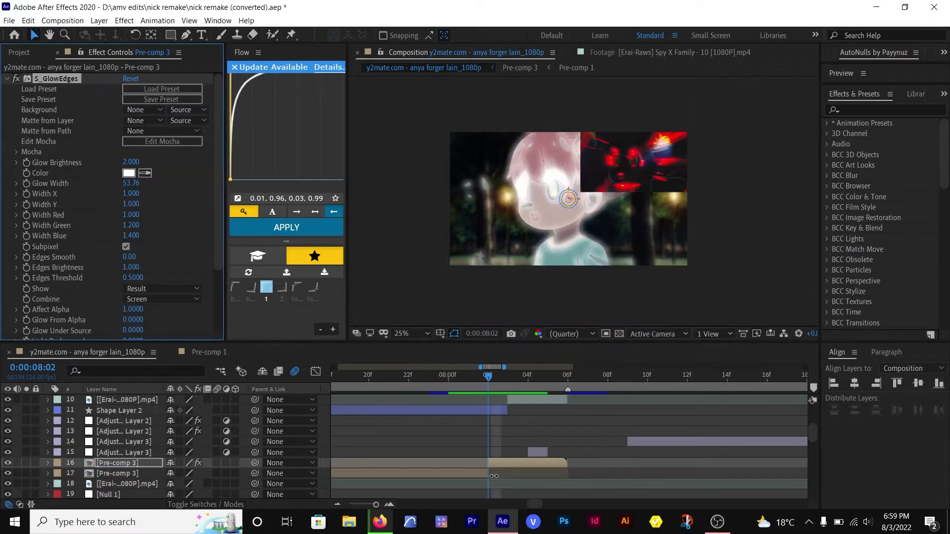
key(Delete)
- Try S_EdgeColorize on the upper Pre-comp 3 layer, then remove it
key(ctrl+space)
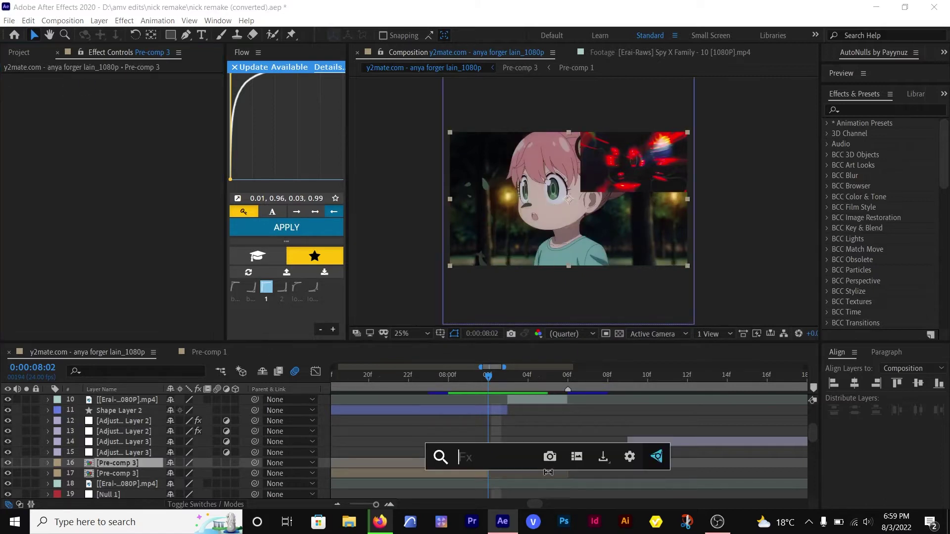
text(edge)
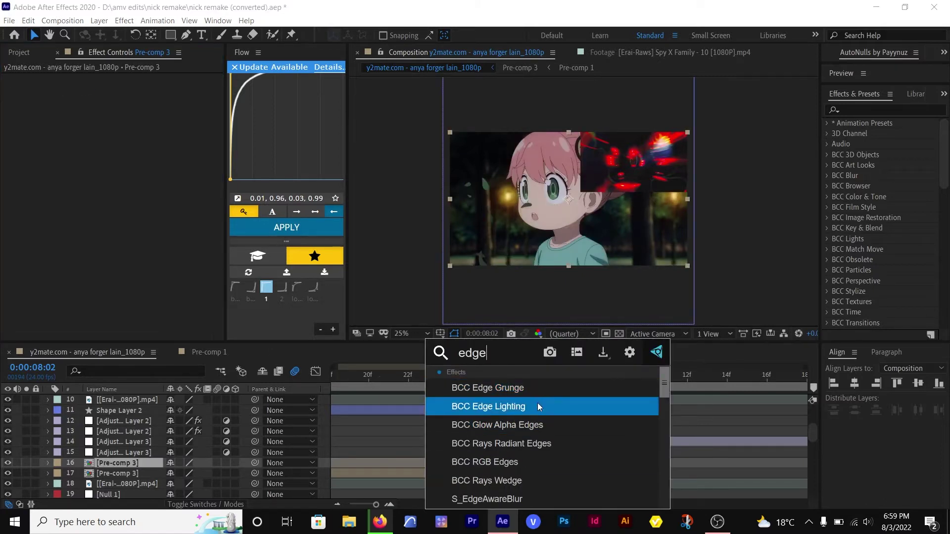
scroll(537, 455, down, 1)
scroll(540, 468, down, 2)
click(532, 498)
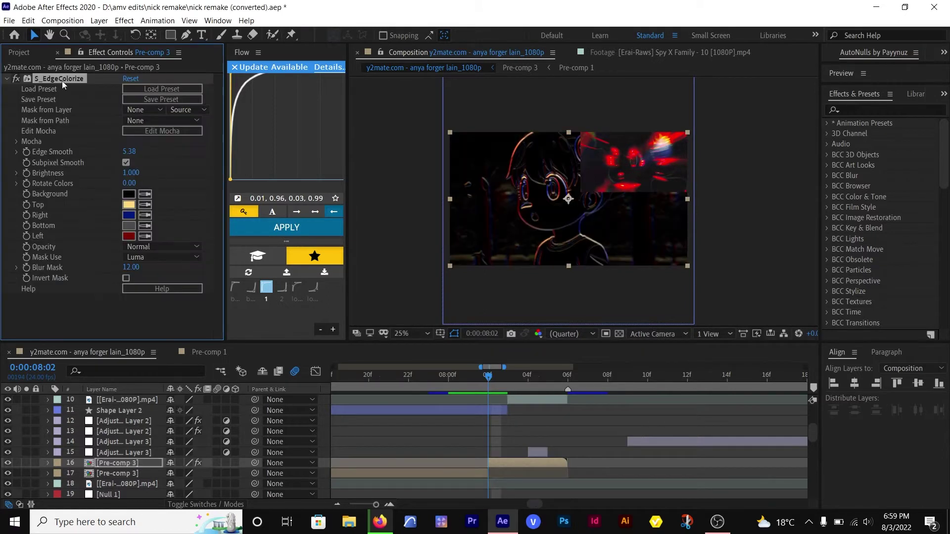
key(Delete)
- Add S_EdgeDetect followed by Tint to the upper Pre-comp 3 layer
key(ctrl+space)
text(detec)
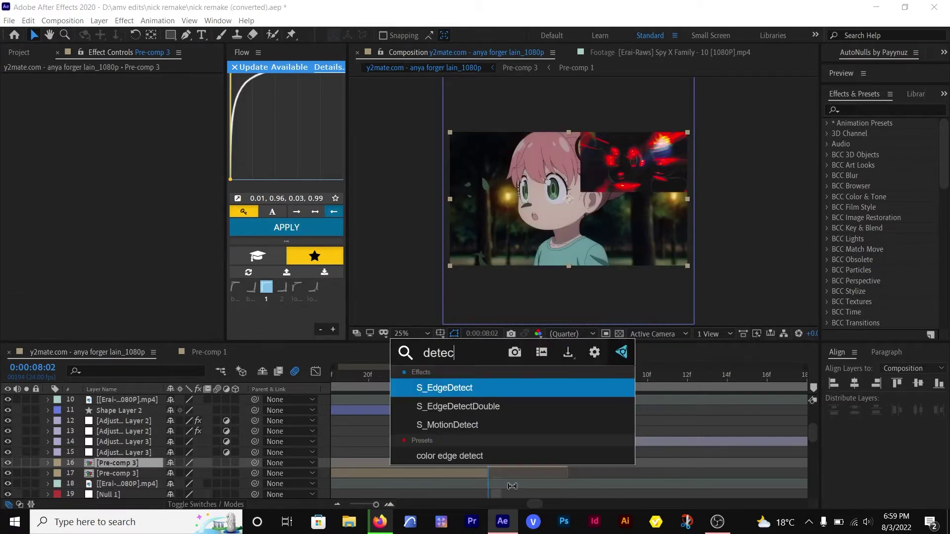
click(502, 388)
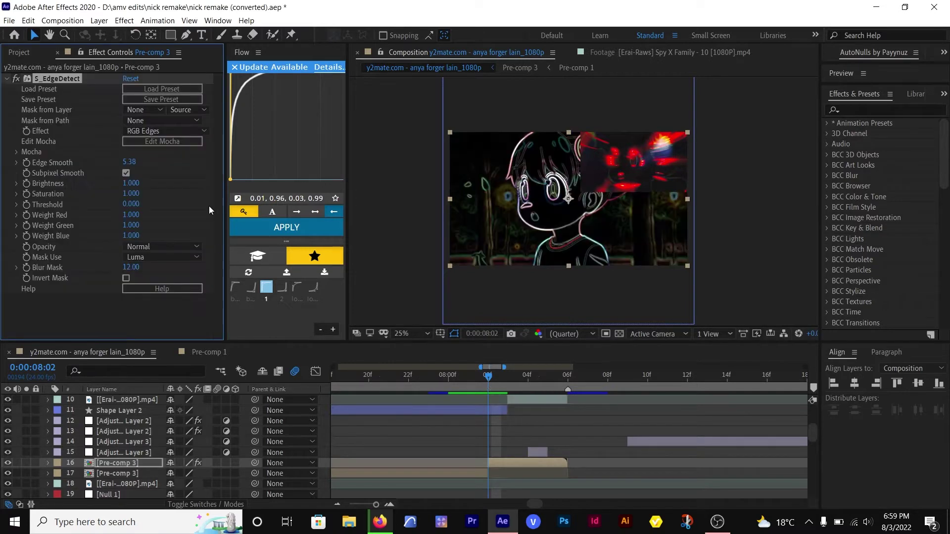
key(ctrl+space)
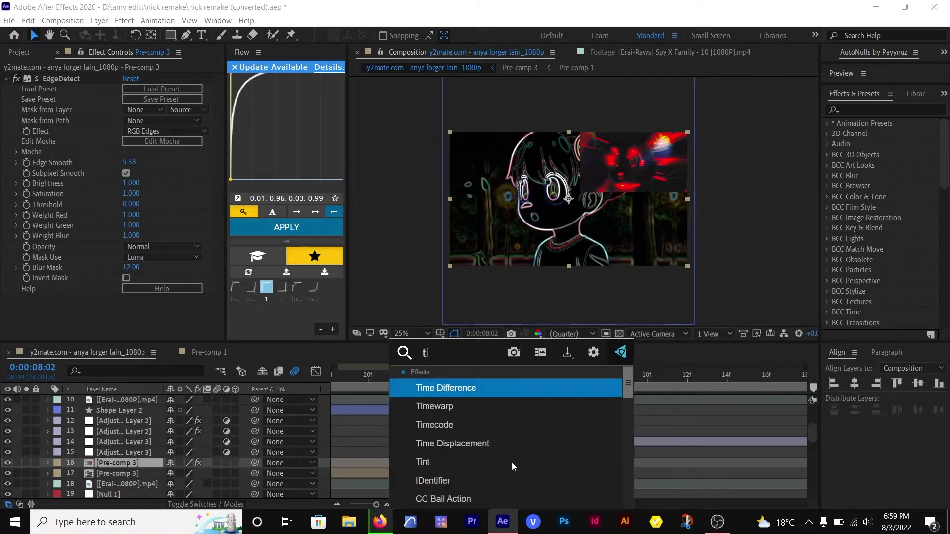
text(tint)
click(437, 387)
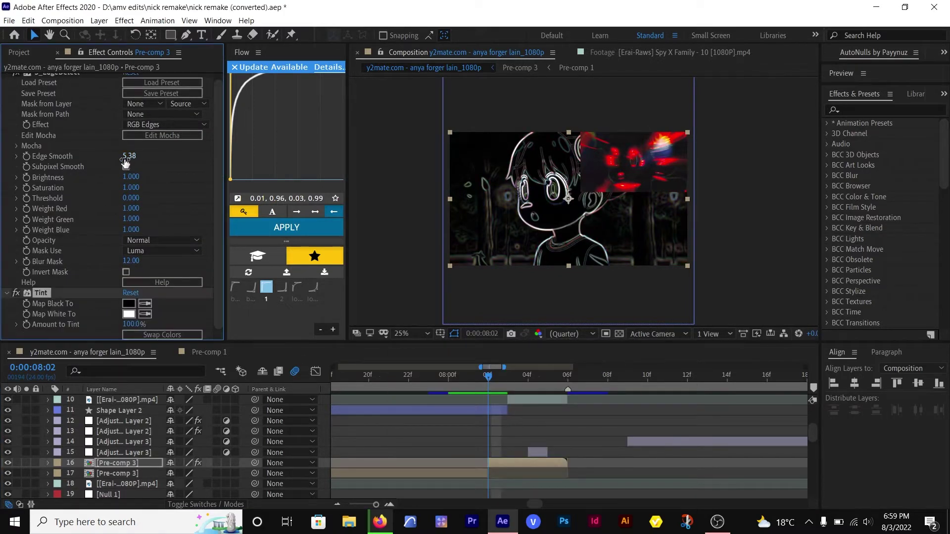
- Set S_EdgeDetect's Edge Smooth to 1.00, Brightness to 0.500, Saturation to 0.670 and Threshold to 0.210
drag(130, 159, 117, 179)
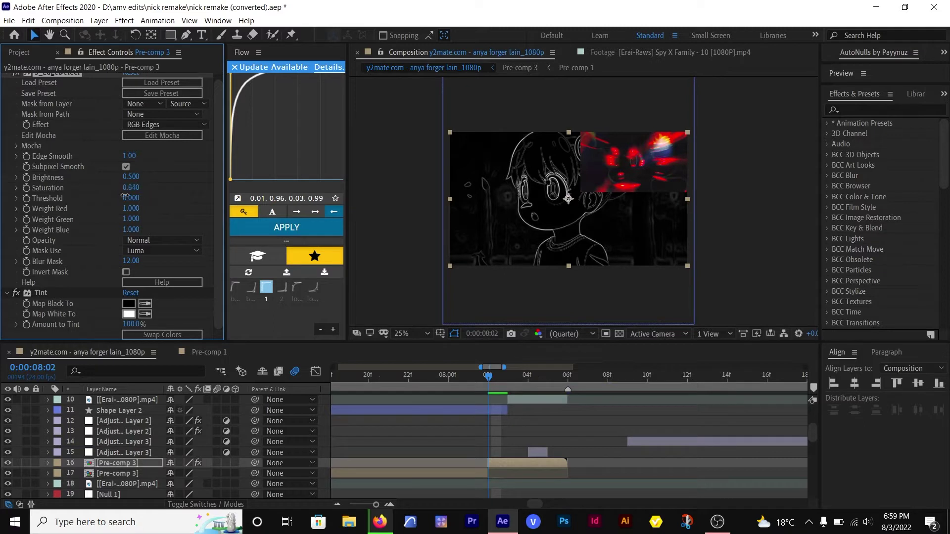
drag(134, 198, 123, 205)
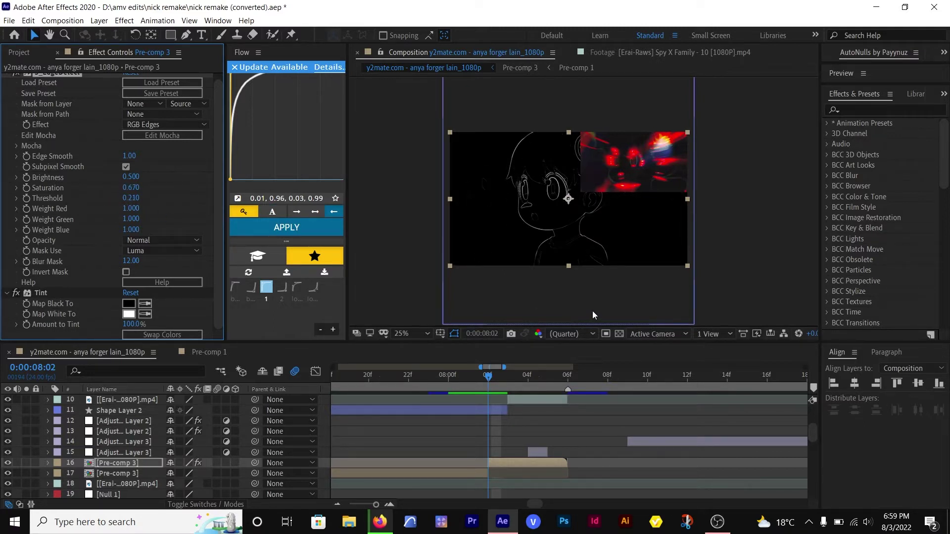
drag(485, 378, 488, 378)
- Add Optics Compensation to the upper Pre-comp 3 layer with Reverse Lens Distortion enabled and Field Of View at 104.4
key(ctrl+space)
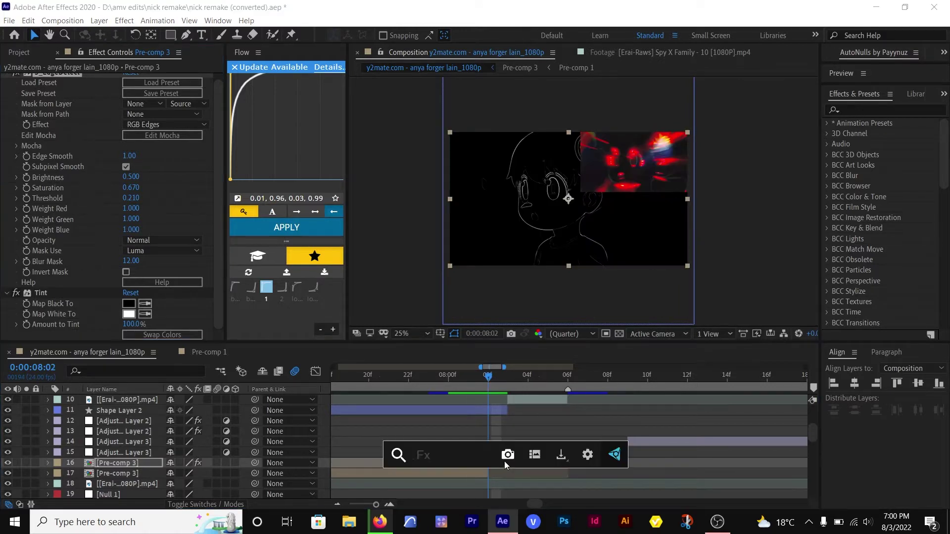
text(optic)
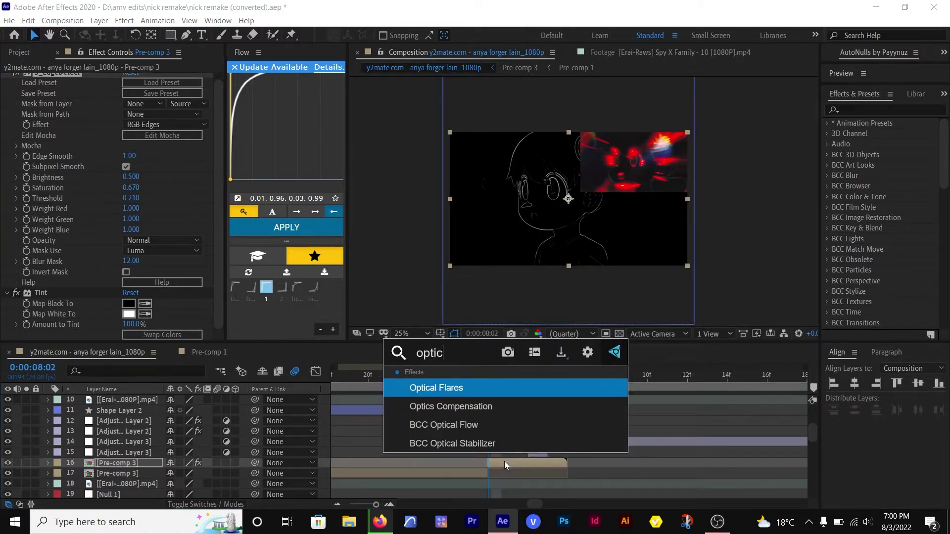
key(Down)
key(Return)
click(125, 293)
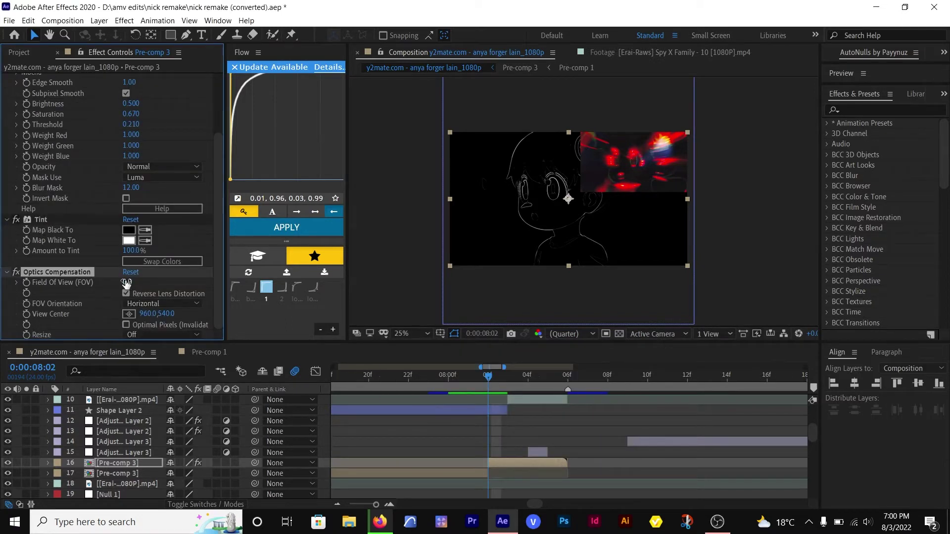
drag(171, 285, 369, 312)
- Duplicate the upper Pre-comp 3 layer and give the copy S_EdgeDetect weights red 0, green 1.110, blue 0.480 and a Tint white mapping of FF0000
click(503, 462)
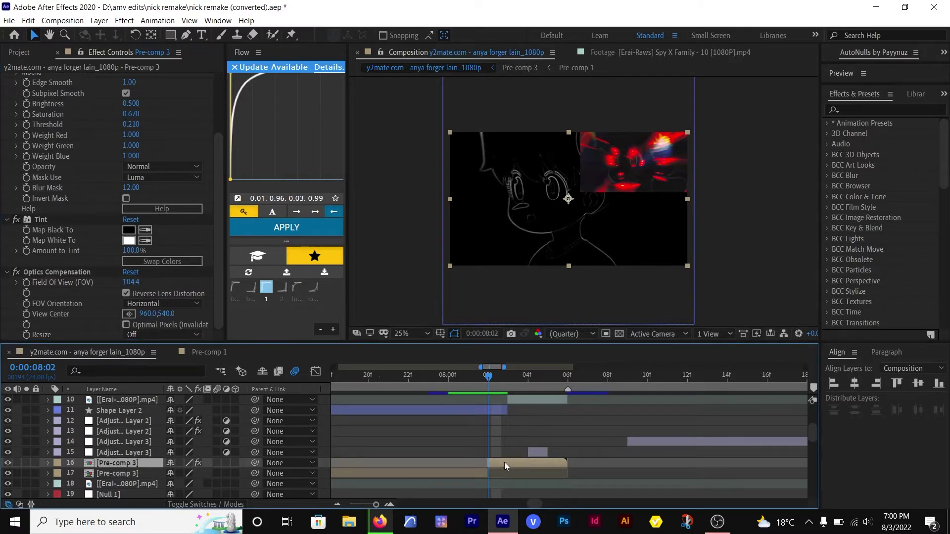
key(ctrl+d)
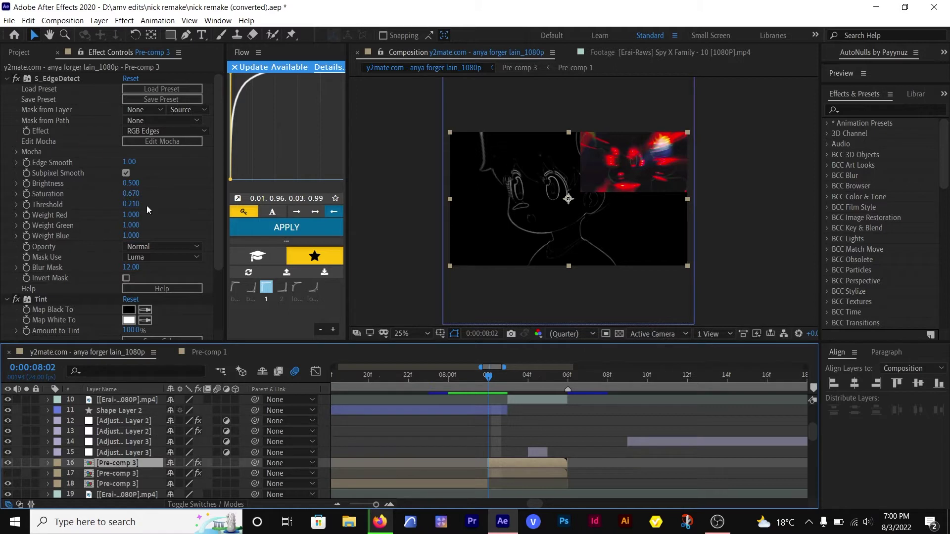
drag(125, 215, 3, 236)
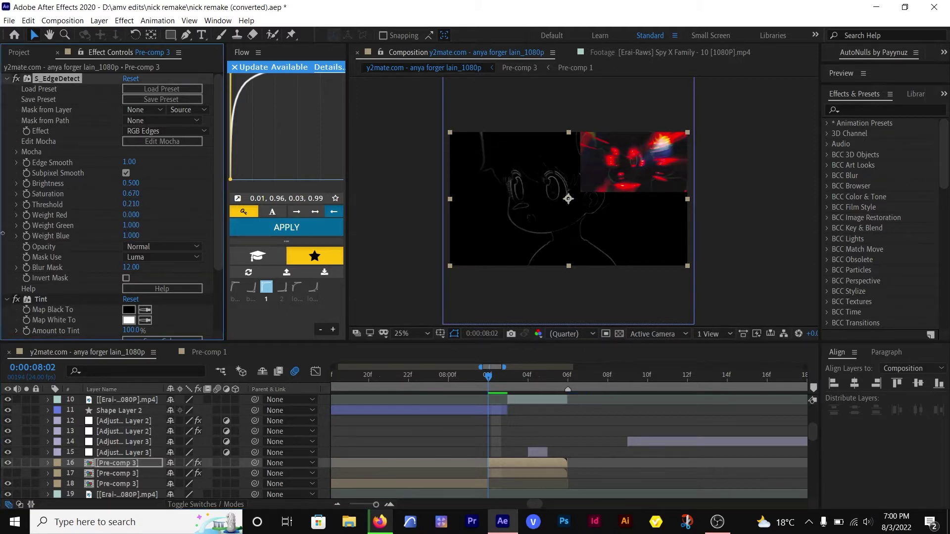
drag(131, 225, 83, 248)
click(129, 320)
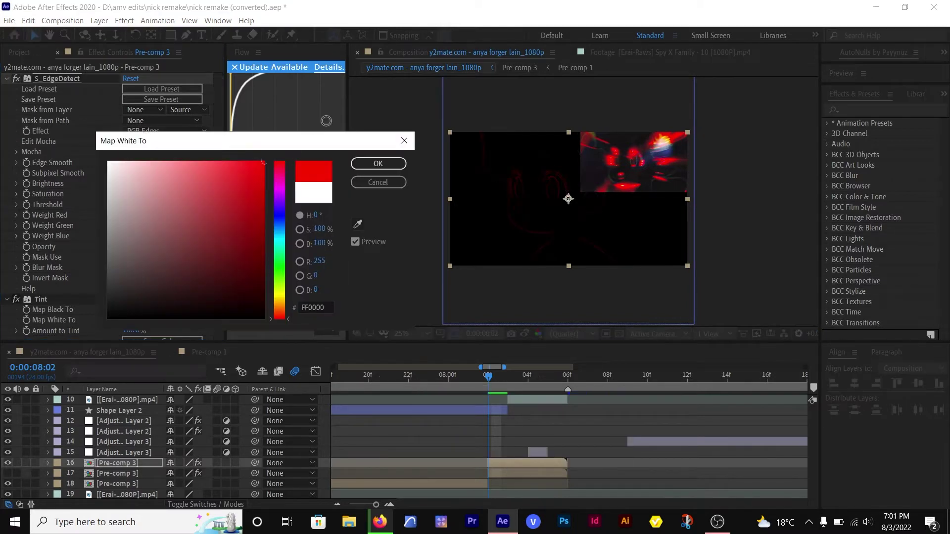
click(385, 163)
- Add AE Pixel Sorter 2 to the red-tinted Pre-comp 3 copy and set its Threshold to 0.010
key(ctrl+space)
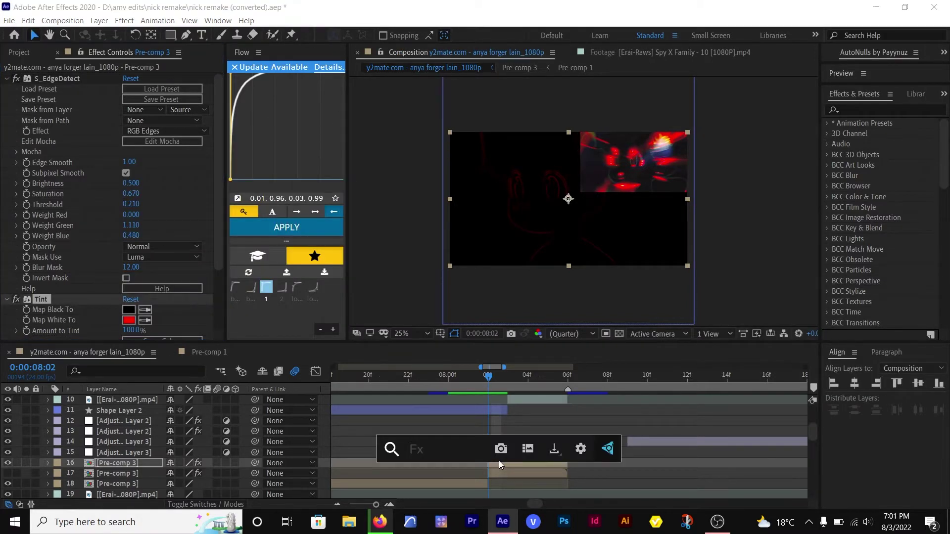
text(pi)
click(452, 427)
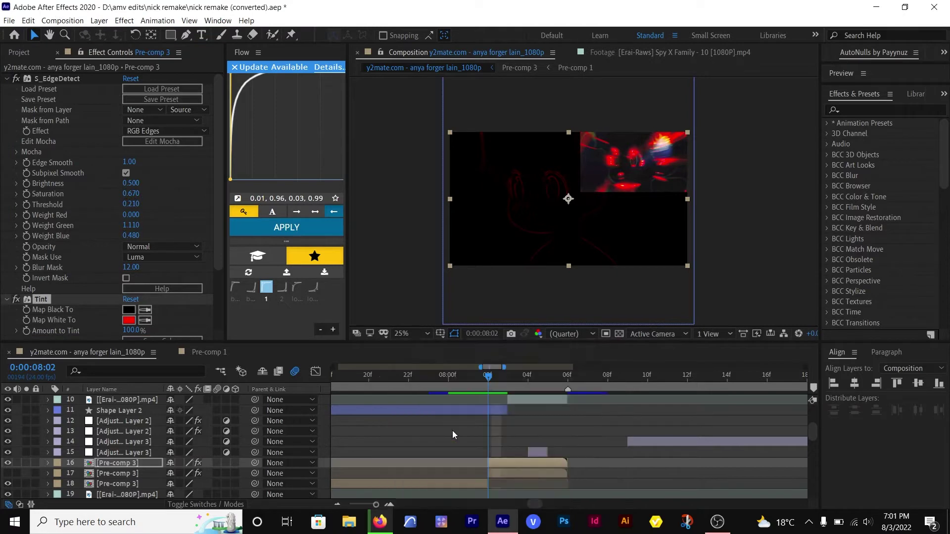
drag(124, 229, 130, 229)
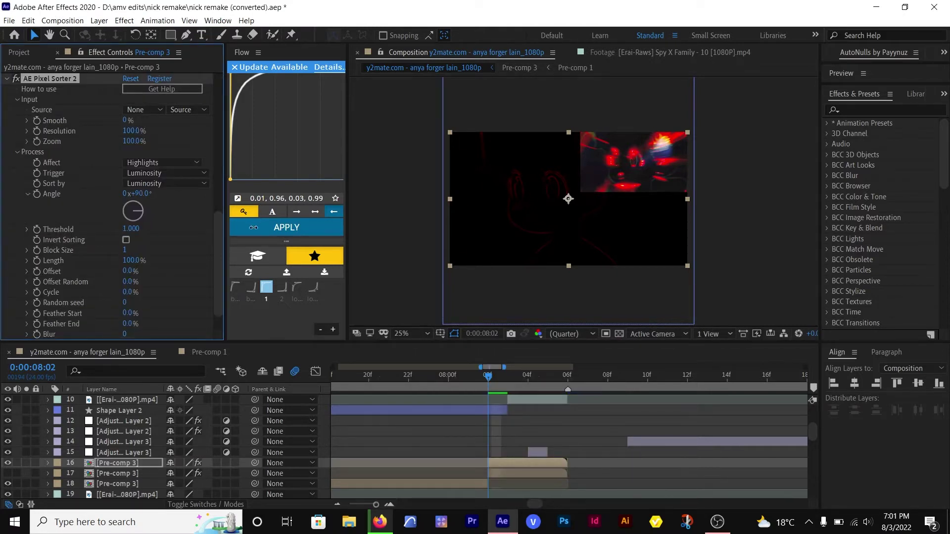
drag(77, 249, 26, 246)
click(128, 228)
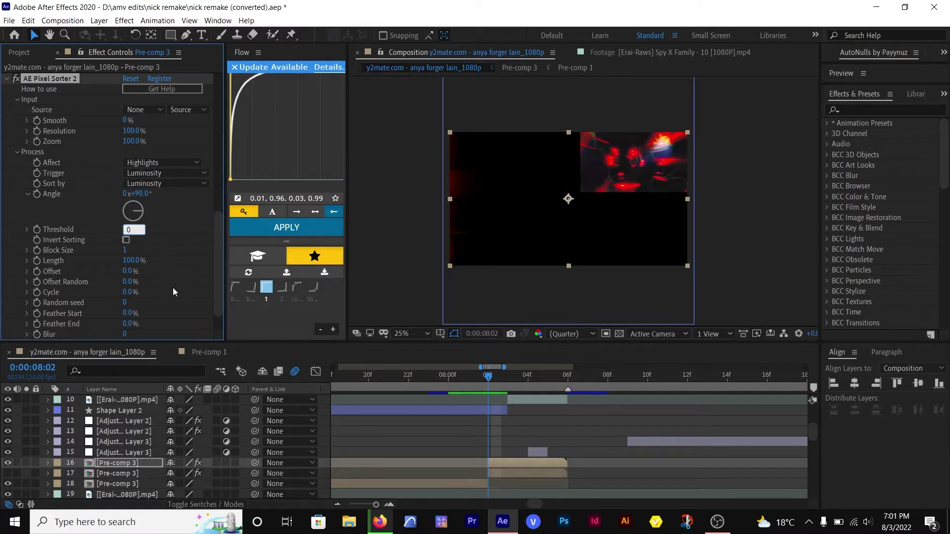
click(178, 264)
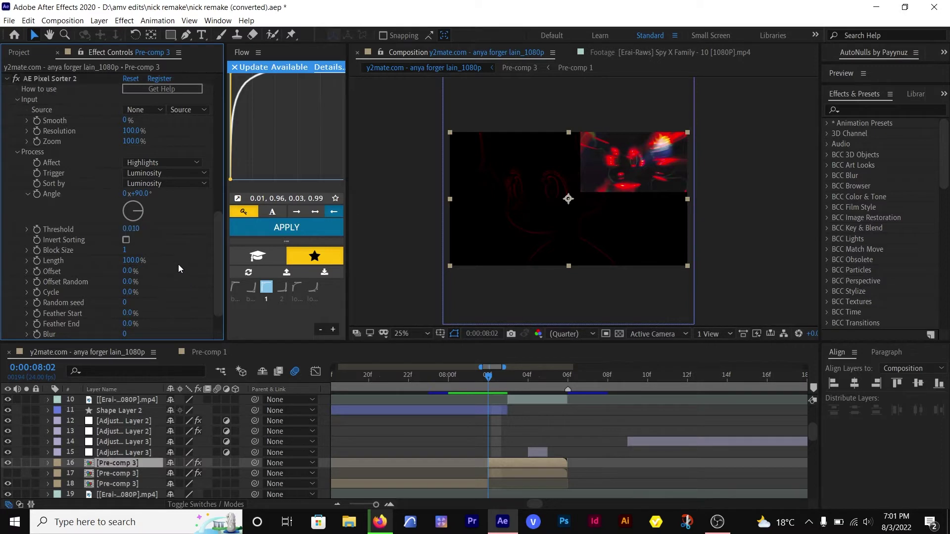
- Add Deep Glow to the red-tinted Pre-comp 3 copy with Radius 1003 and Exposure 7.97, and collapse the AE Pixel Sorter 2 settings
key(ctrl+space)
text(g)
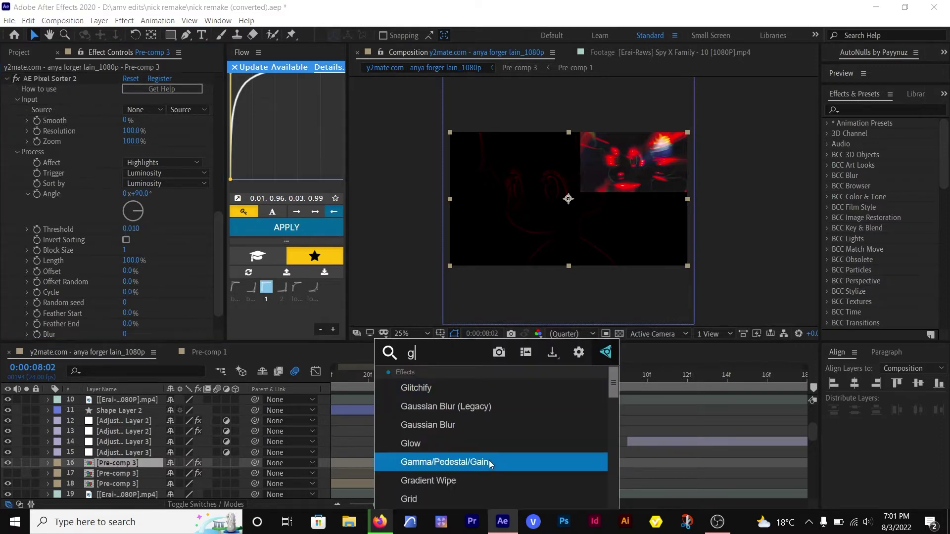
text(l)
click(436, 425)
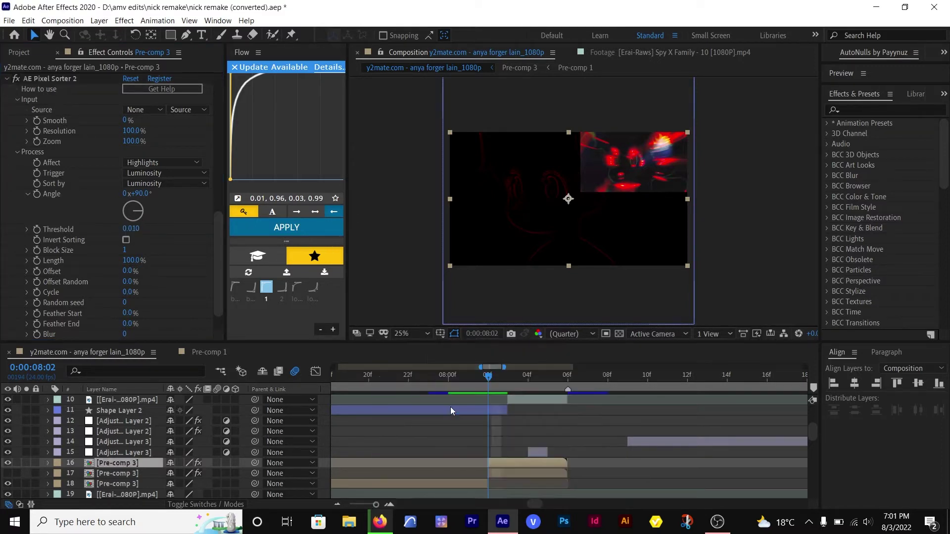
click(126, 293)
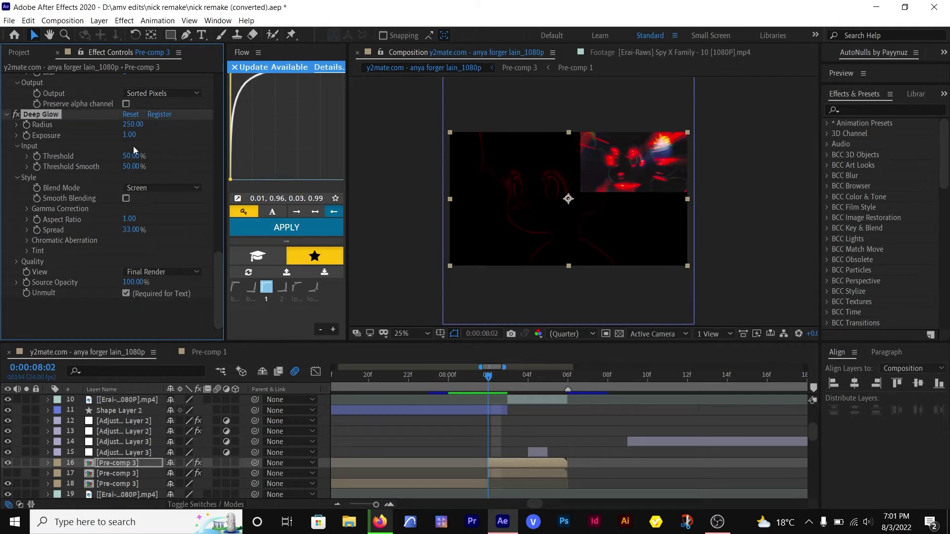
drag(127, 127, 256, 136)
drag(639, 172, 646, 173)
drag(130, 135, 436, 146)
scroll(73, 224, up, 5)
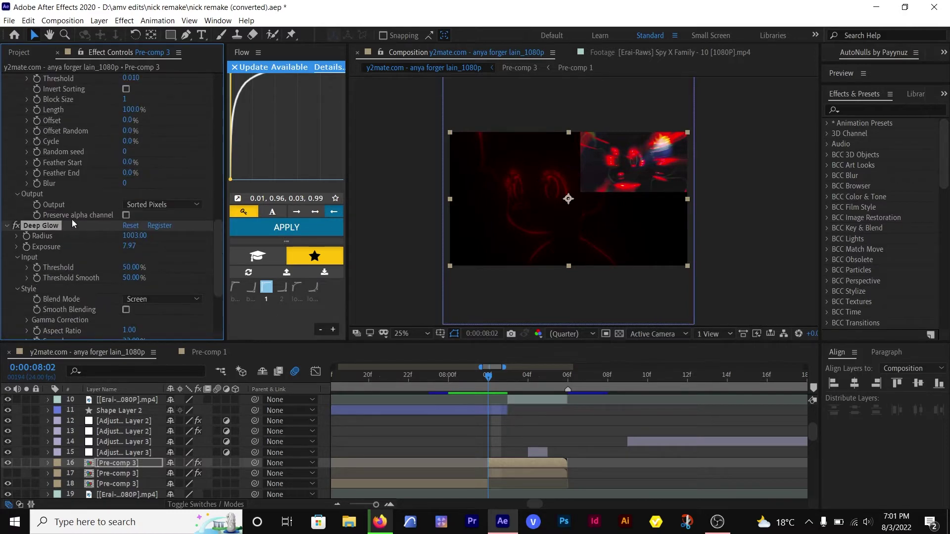
scroll(3, 149, up, 3)
click(7, 96)
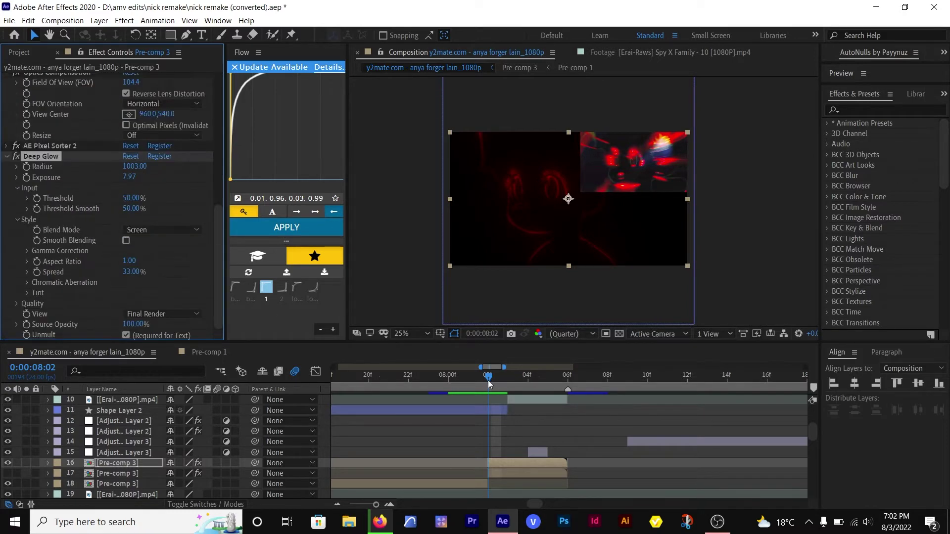
- Move the long Adjustment Layer 3 above the two Null 3 layers in the layer stack
drag(488, 384, 757, 363)
scroll(643, 426, right, 3)
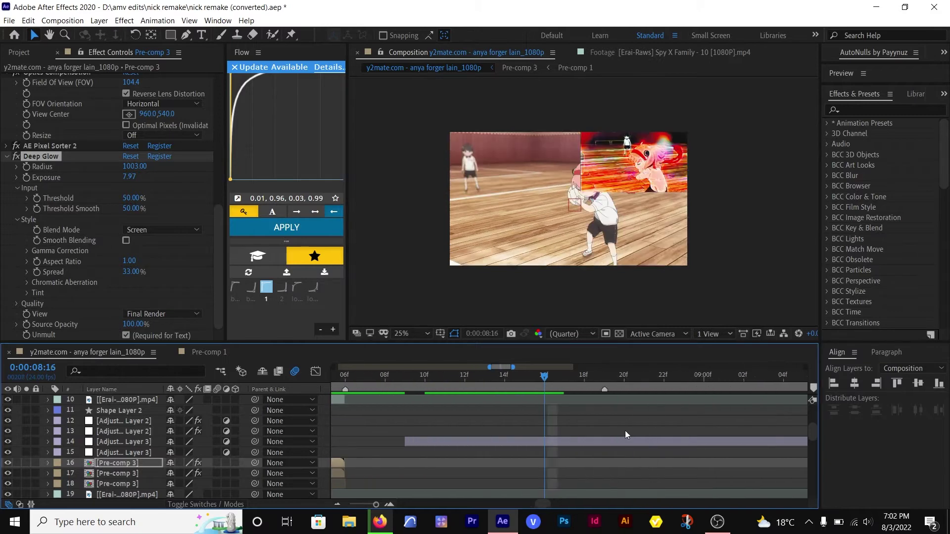
scroll(613, 420, down, 4)
scroll(613, 420, down, 4)
scroll(620, 426, right, 3)
click(548, 380)
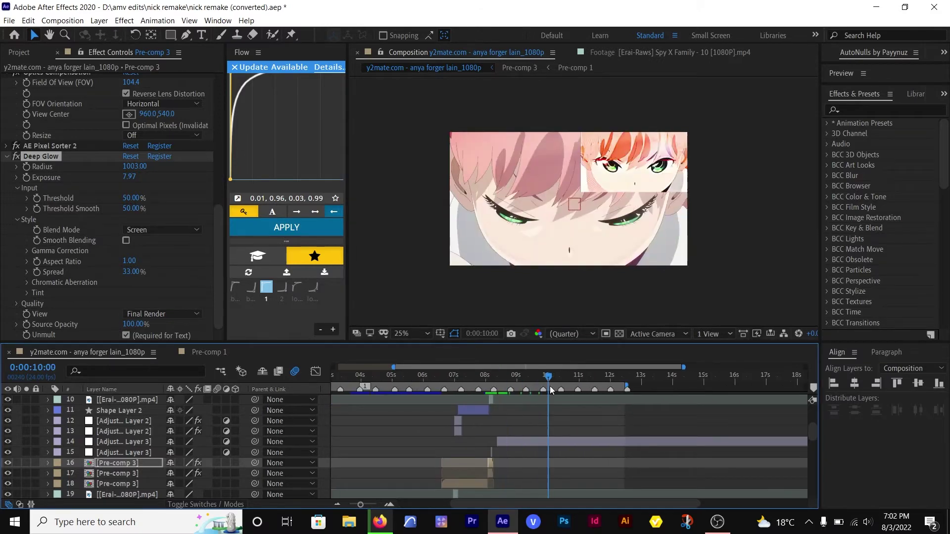
drag(550, 386, 522, 387)
scroll(532, 464, up, 1)
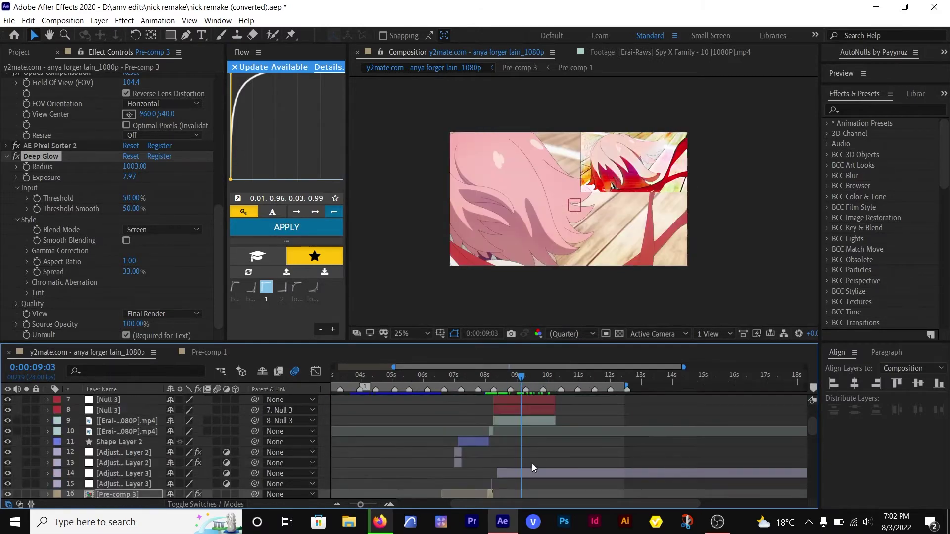
click(534, 473)
drag(146, 427, 159, 460)
scroll(475, 487, up, 4)
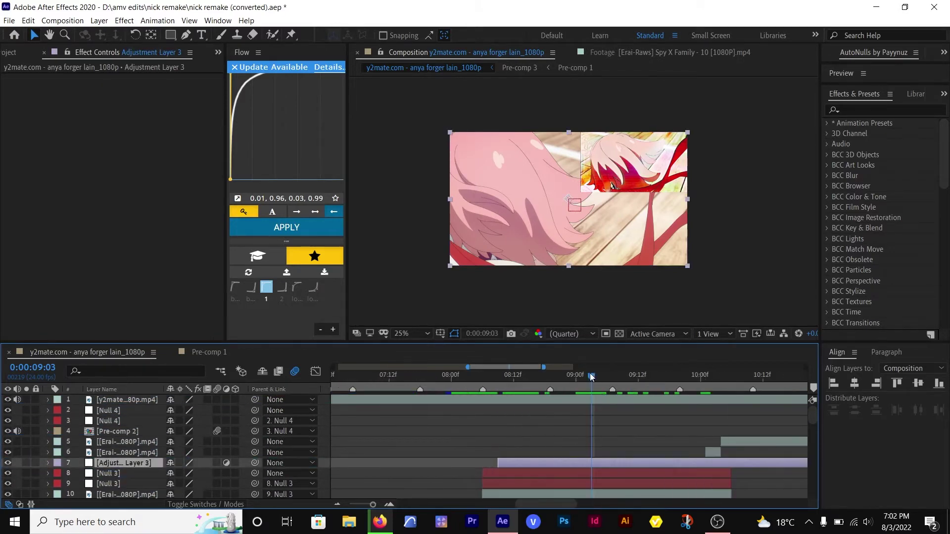
- Start the moved Adjustment Layer 3 at about 0:00:08:15 and split it at 0:00:09:02 and again near 0:00:09:09
drag(592, 377, 531, 376)
drag(539, 463, 570, 463)
drag(530, 377, 591, 419)
key(ctrl+shift+d)
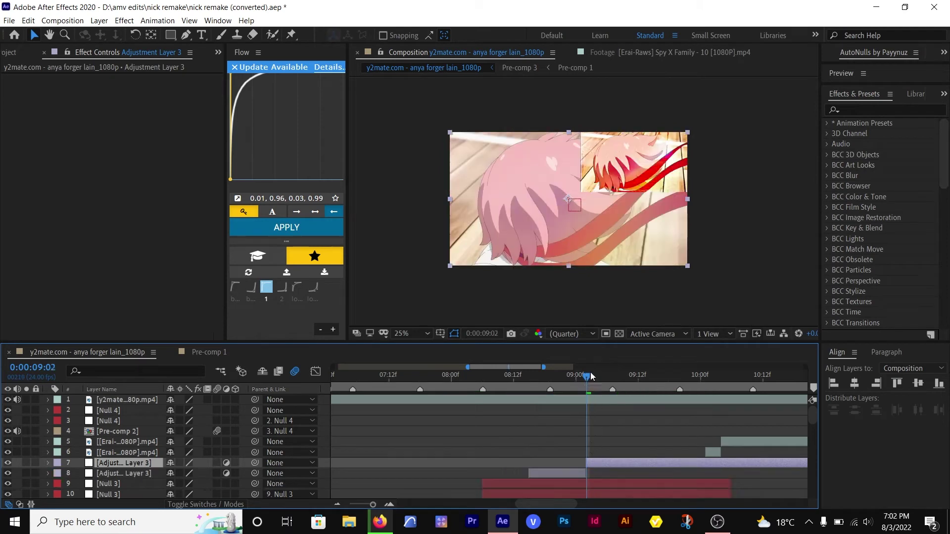
drag(587, 376, 550, 447)
key(ctrl+shift+d)
- Add Find Edges to the first segment of the split Adjustment Layer 3
click(548, 483)
key(ctrl+space)
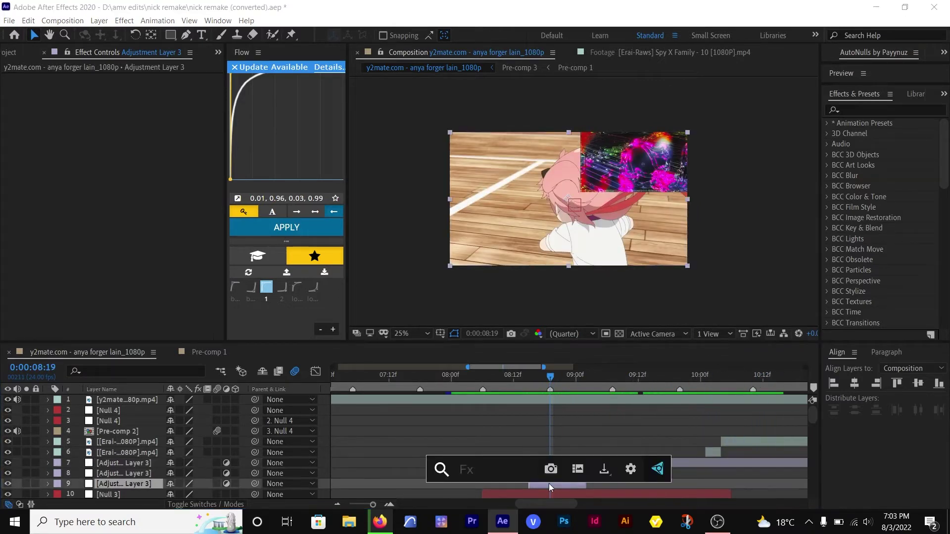
text(find)
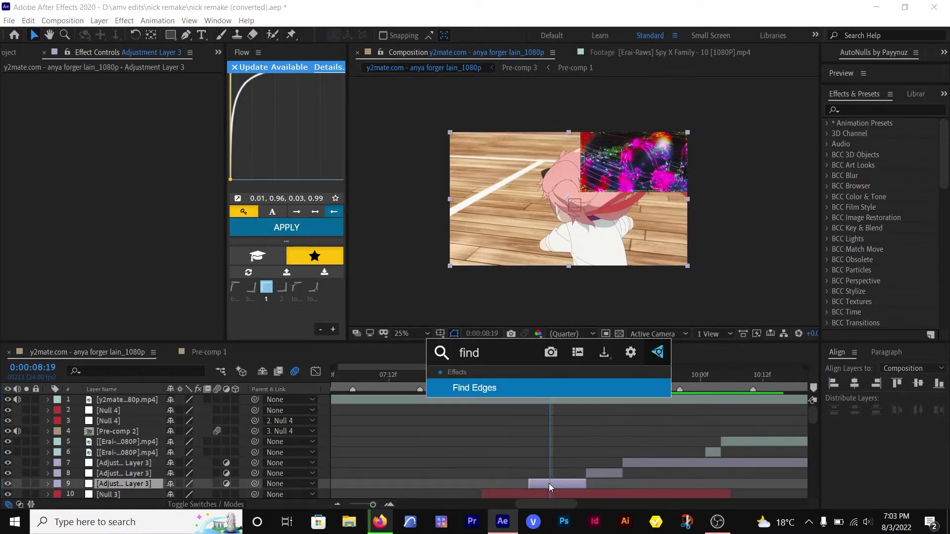
click(473, 390)
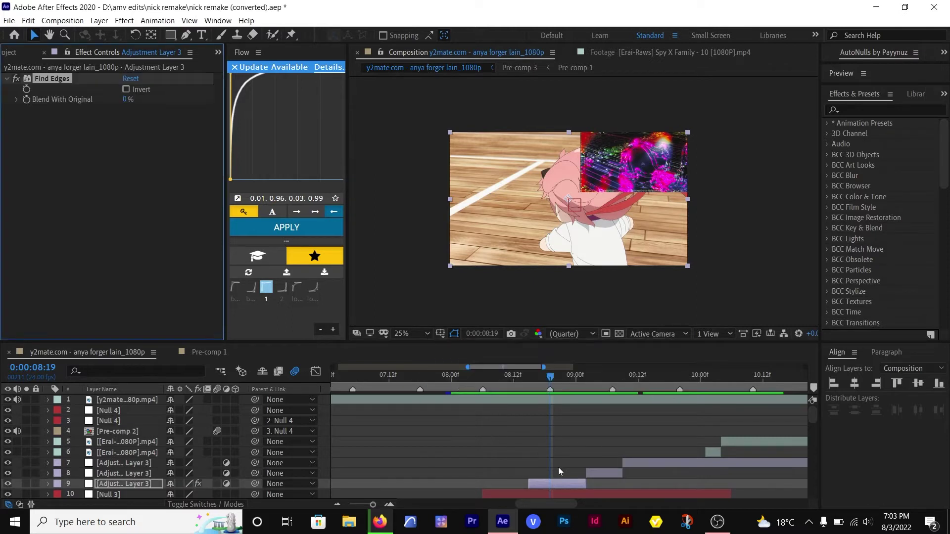
- Try pre-composing the two Null 3 layers and their clip as Pre-comp 4, then undo it and reselect the Find Edges adjustment layer
click(551, 446)
scroll(551, 445, down, 3)
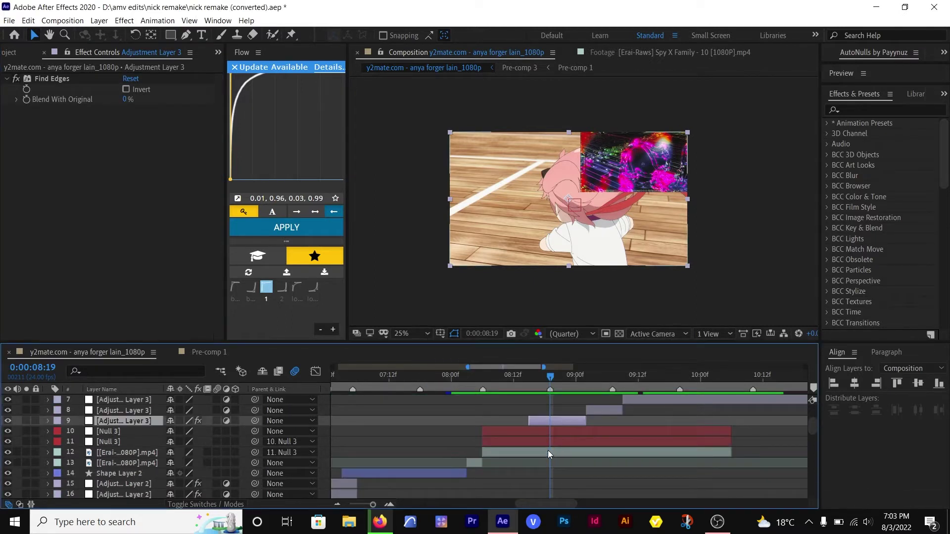
click(548, 451)
shift+click(551, 433)
key(ctrl+shift+c)
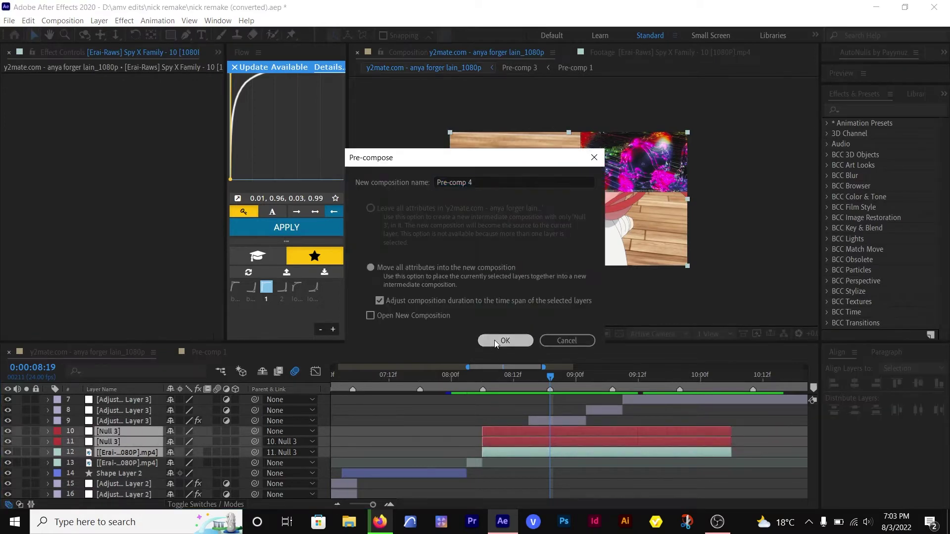
click(496, 343)
click(556, 425)
key(ctrl+z)
click(567, 465)
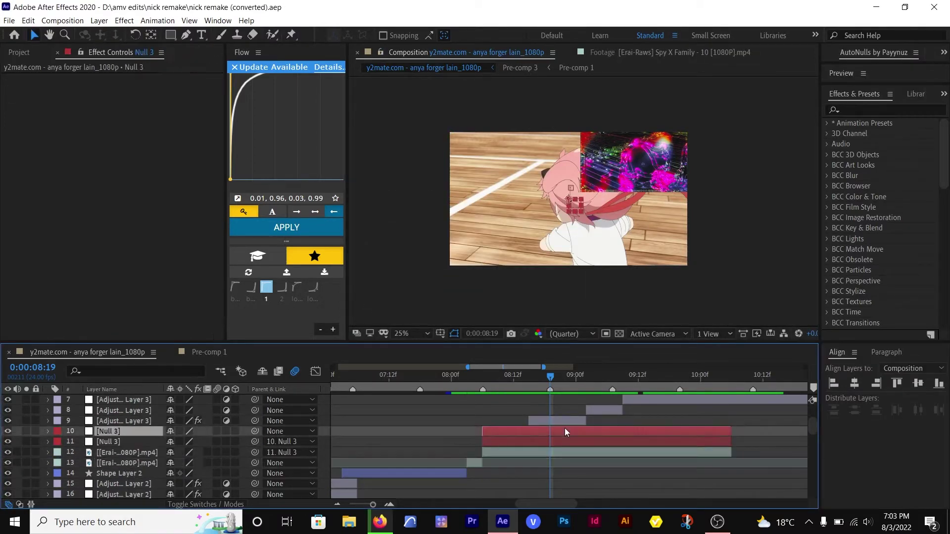
click(546, 421)
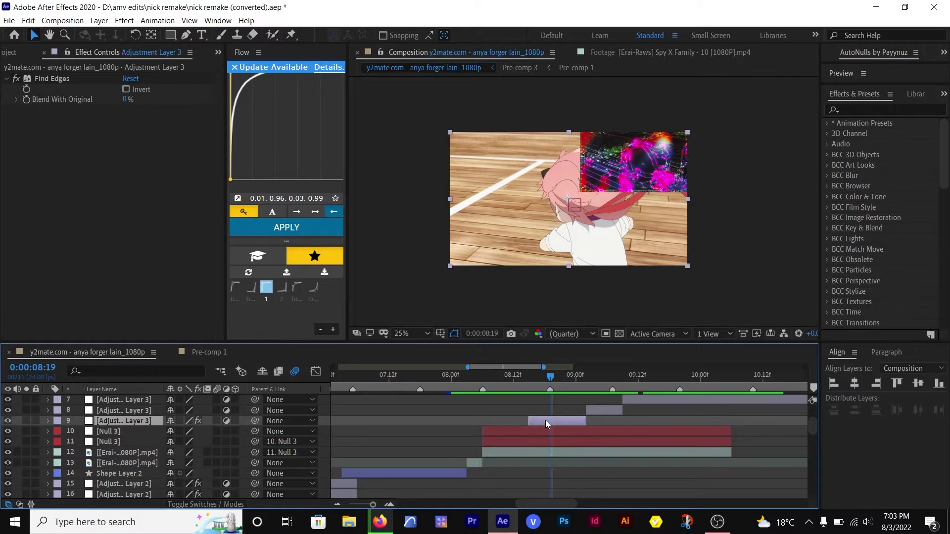
- Delete the adjustment segment that holds Find Edges and try Find Edges directly on the clip beneath the Null 3 layers
key(Delete)
click(520, 441)
key(ctrl+space)
text(find)
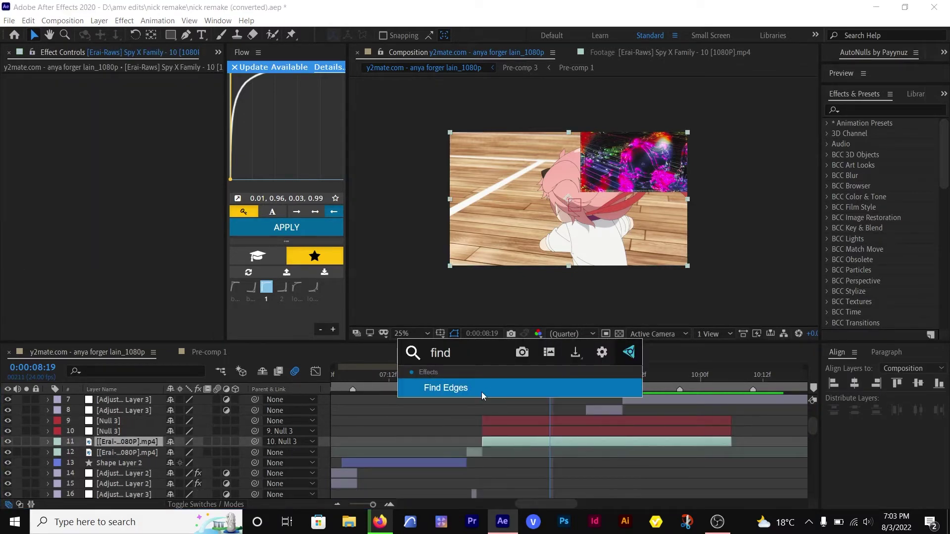
click(482, 392)
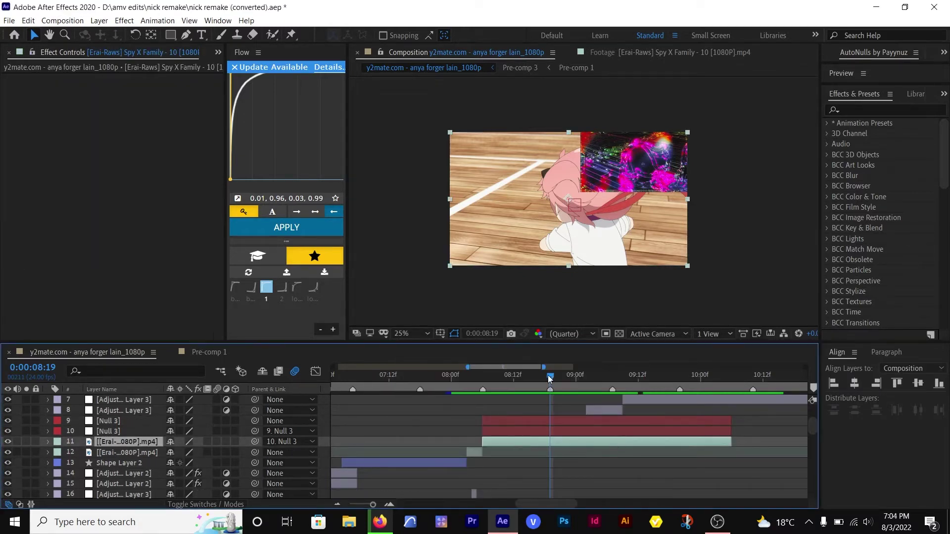
drag(550, 375, 623, 387)
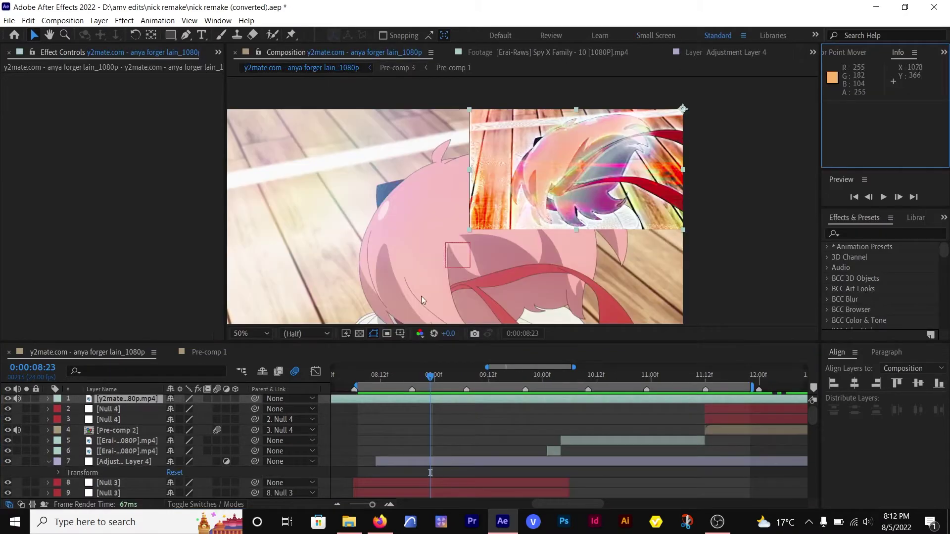
- Trim the start of Adjustment Layer 4 to 0:00:08:16, where the reference's edge effect begins
drag(431, 376, 395, 378)
key(Page_Down)
key(Page_Down)
key(Page_Up)
key(Page_Up)
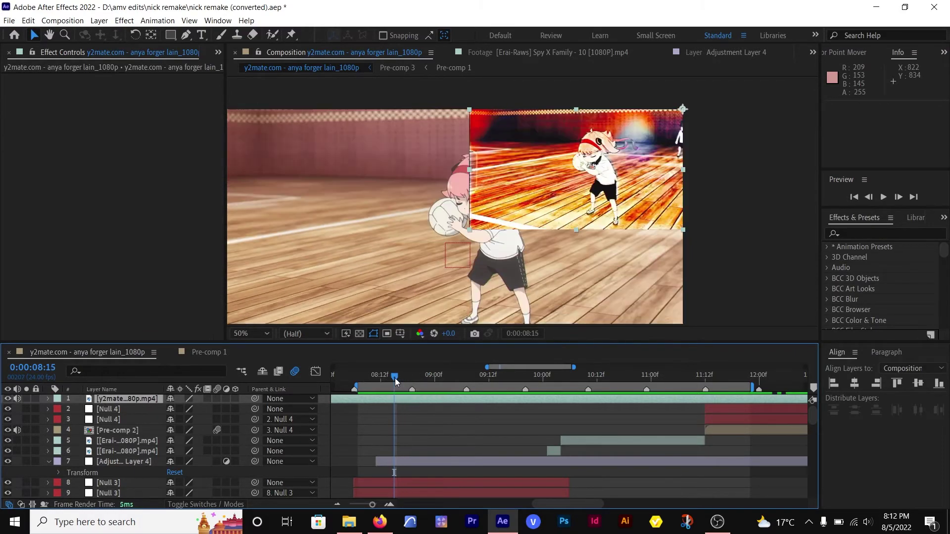
key(Page_Down)
click(401, 463)
key(alt+bracketleft)
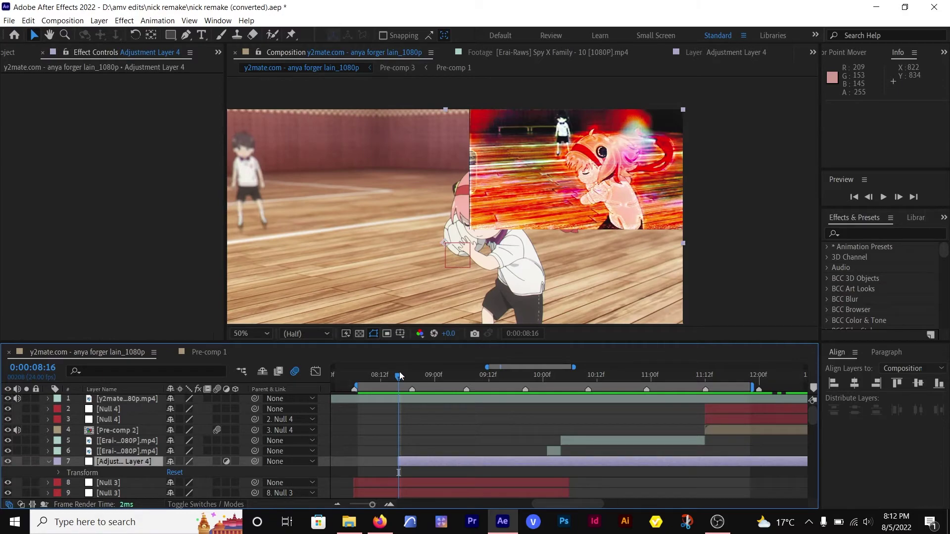
- Split Adjustment Layer 4 near 0:00:09:01, trim the second part's start to 0:00:09:04 and split it again at 0:00:09:09
drag(399, 377, 462, 381)
key(ctrl+shift+d)
key(Page_Up)
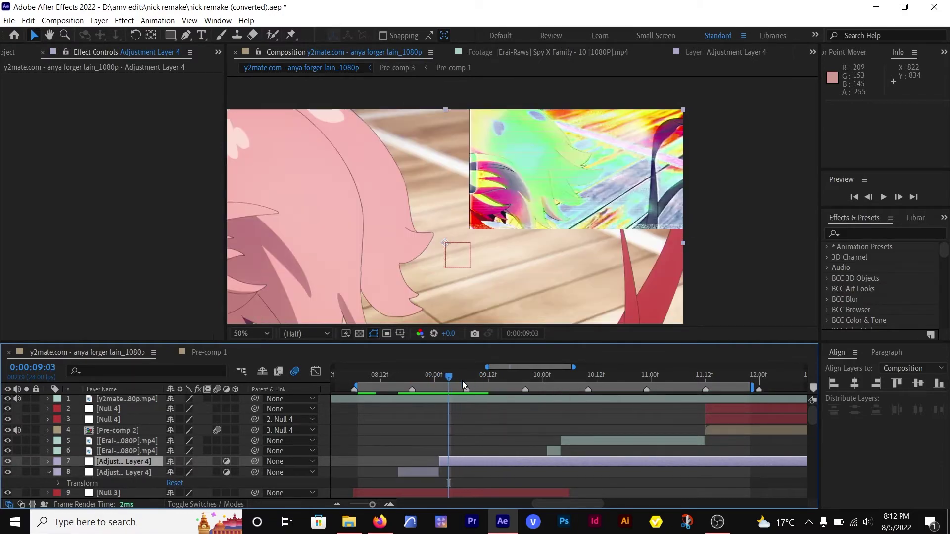
key(alt+bracketleft)
drag(462, 381, 525, 379)
key(ctrl+shift+d)
click(552, 379)
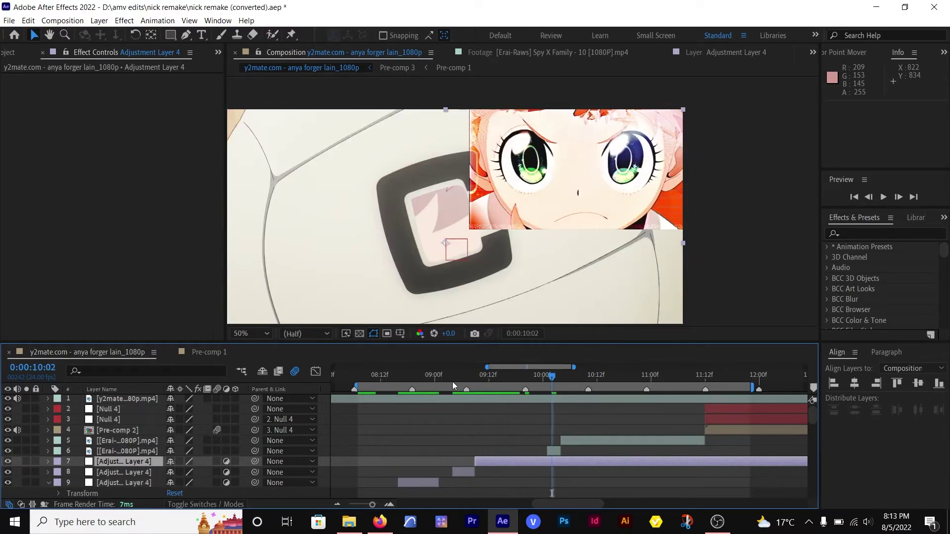
- Apply Colorama to the short Adjustment Layer 4 segment that starts at 0:00:09:04
click(452, 383)
click(464, 475)
key(ctrl+space)
text(colo)
key(Down)
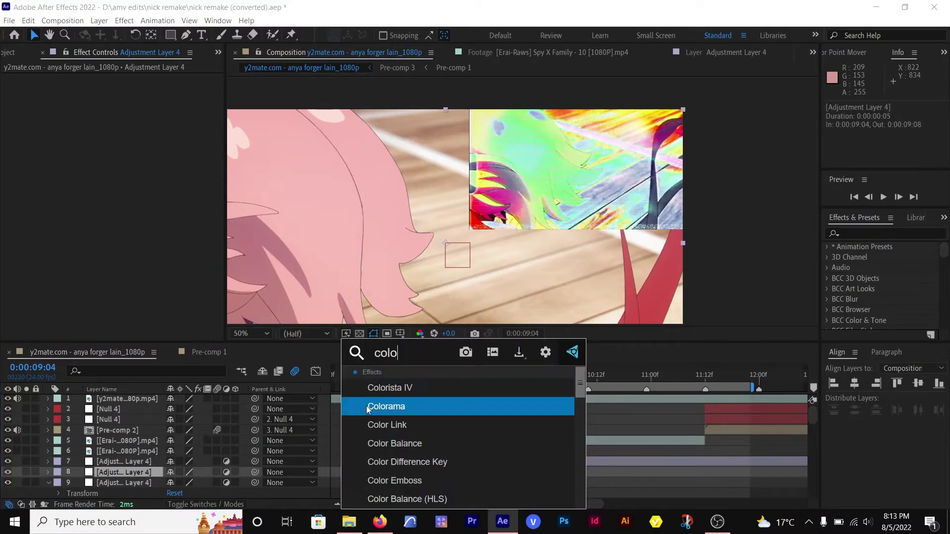
key(Return)
- Add opacity keyframes to the Colorama segment at 0:00:09:04, 0:00:09:05, 0:00:09:08 and 0:00:09:09
key(t)
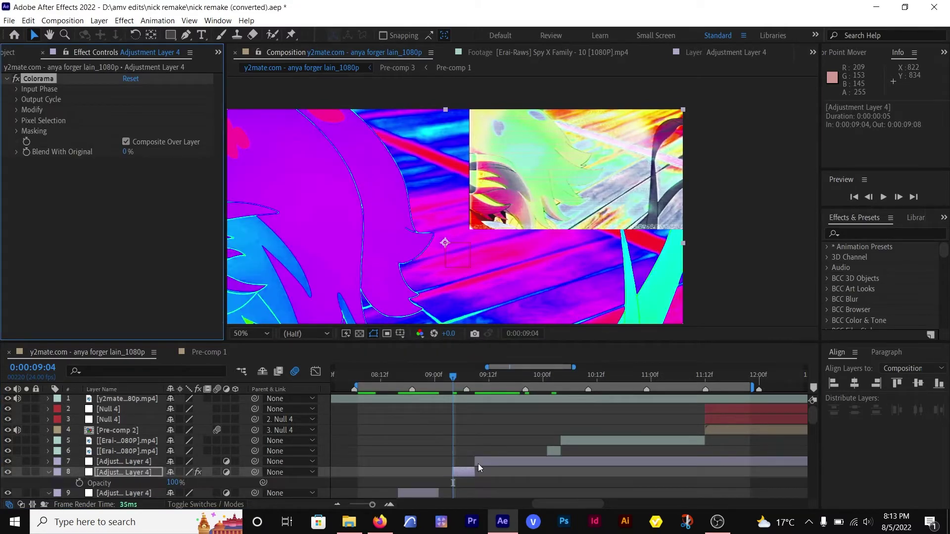
scroll(489, 475, up, 2)
click(79, 483)
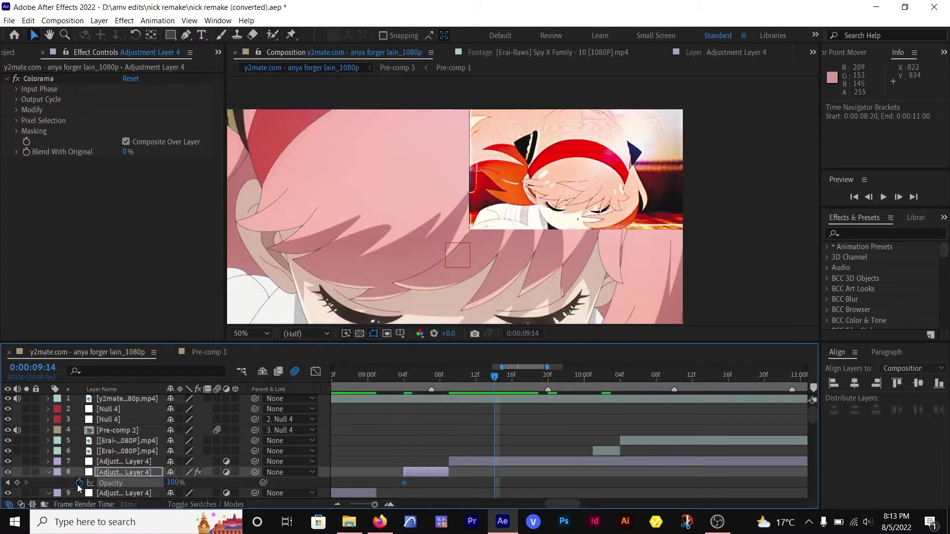
key(Page_Down)
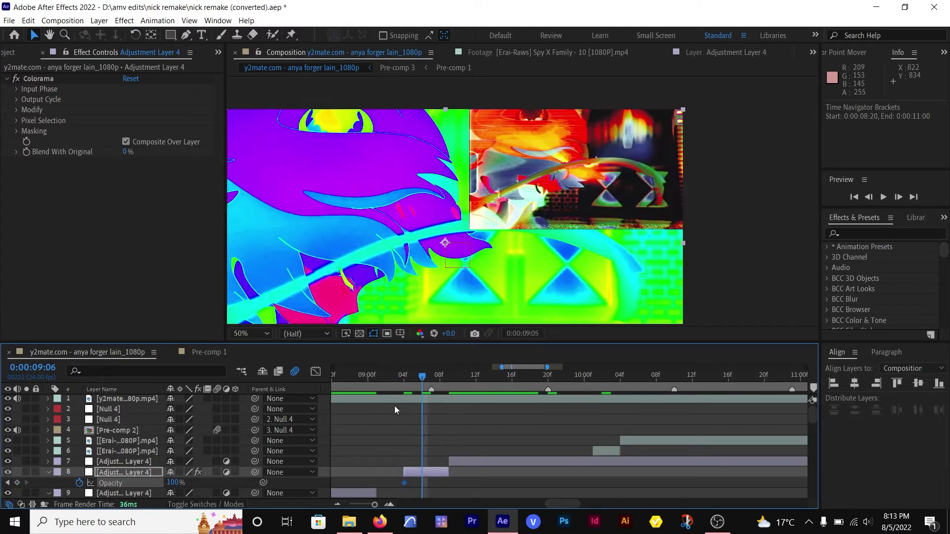
key(Page_Down)
key(Page_Down)
key(Page_Down)
key(Page_Down)
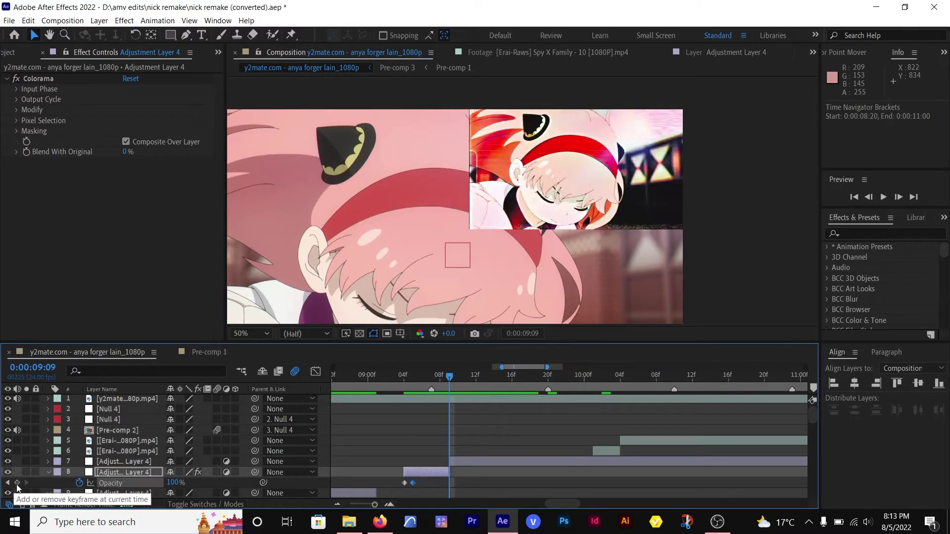
click(17, 484)
key(Page_Up)
click(26, 483)
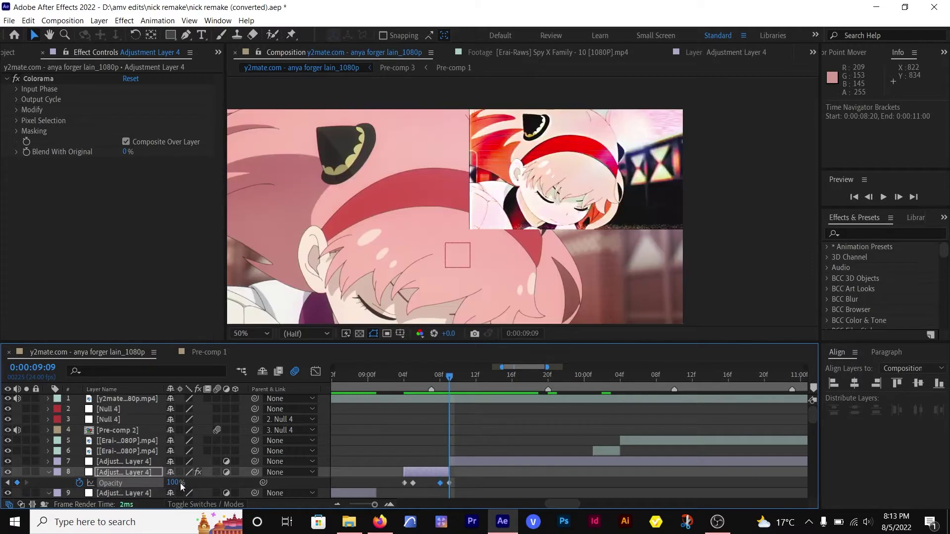
- Set the Colorama segment's last and first opacity keyframes to 0% so it fades in and out
click(171, 484)
text(0)
key(Return)
double_click(7, 483)
click(174, 483)
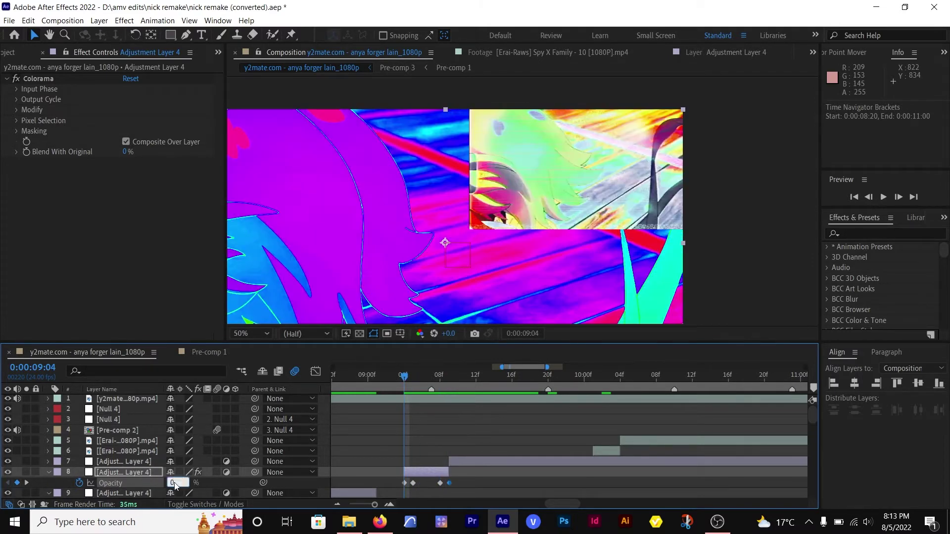
text(0)
key(Return)
- Extend the Colorama segment's start to 0:00:09:03 and move its first two opacity keyframes one frame earlier
drag(405, 472, 396, 484)
key(space)
scroll(396, 406, down, 1)
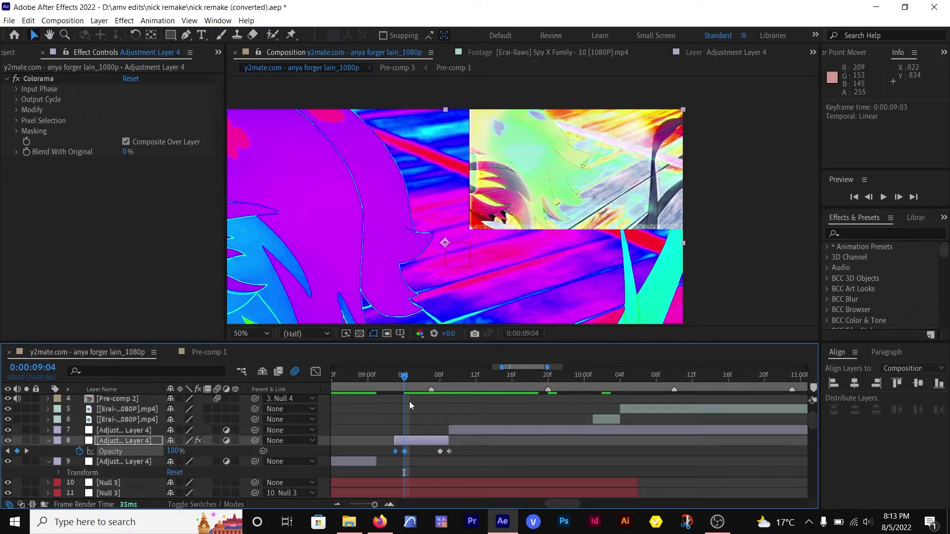
scroll(408, 402, up, 1)
scroll(409, 401, down, 2)
drag(410, 379, 415, 381)
double_click(414, 388)
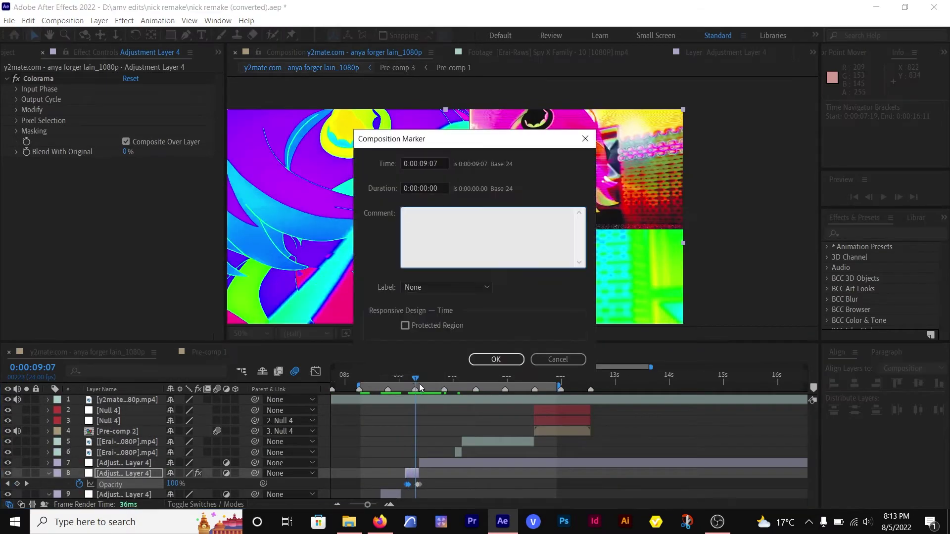
click(555, 360)
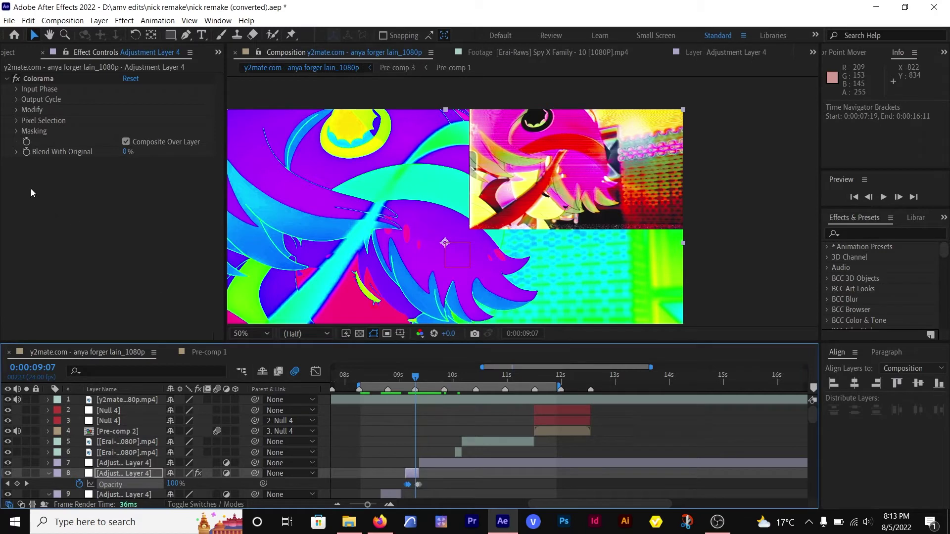
- Set Colorama's input Phase Shift to 101° and its Blend With Original to 34%
click(16, 99)
click(16, 99)
click(16, 110)
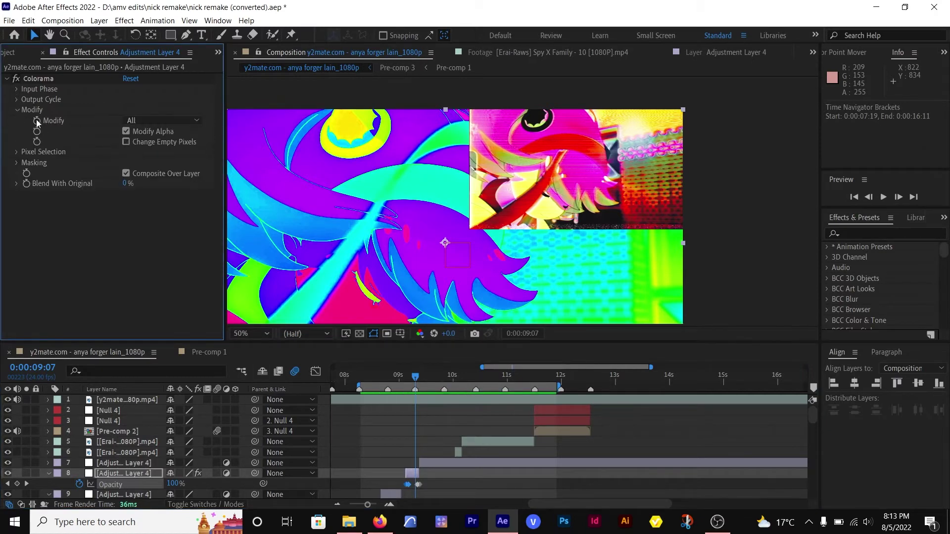
click(17, 110)
click(17, 121)
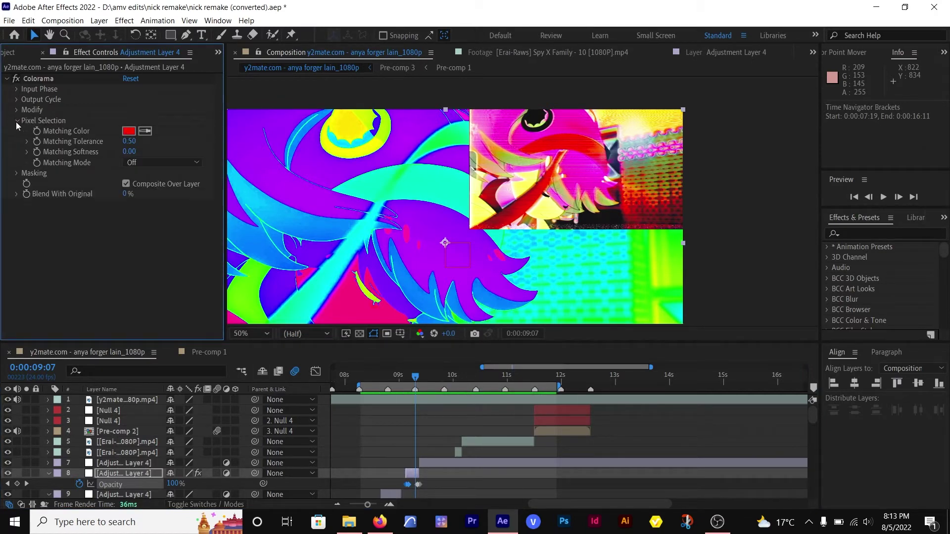
click(17, 120)
click(16, 89)
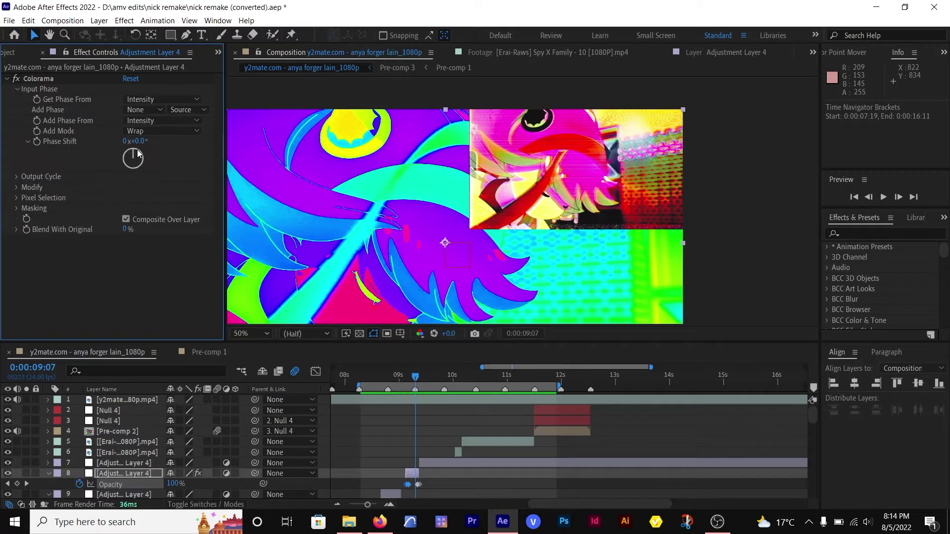
drag(142, 141, 202, 143)
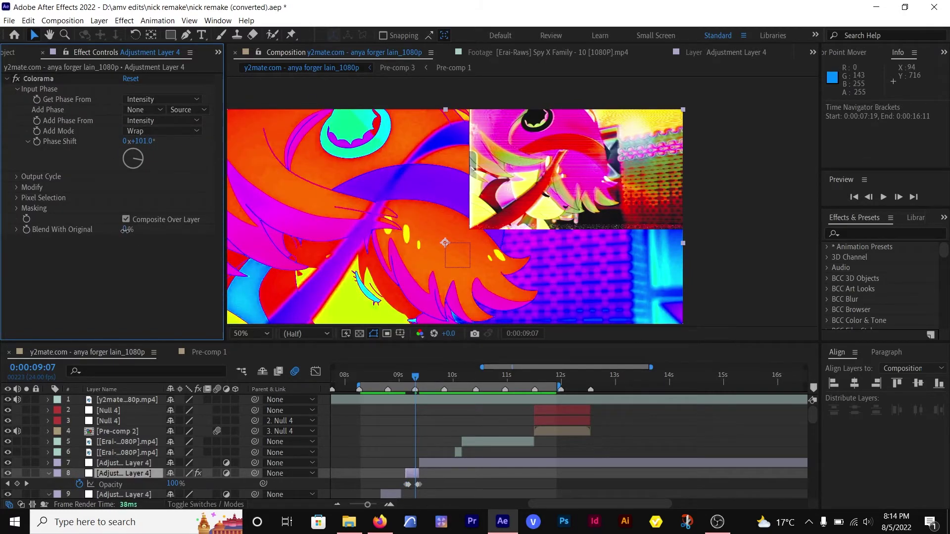
drag(126, 230, 144, 231)
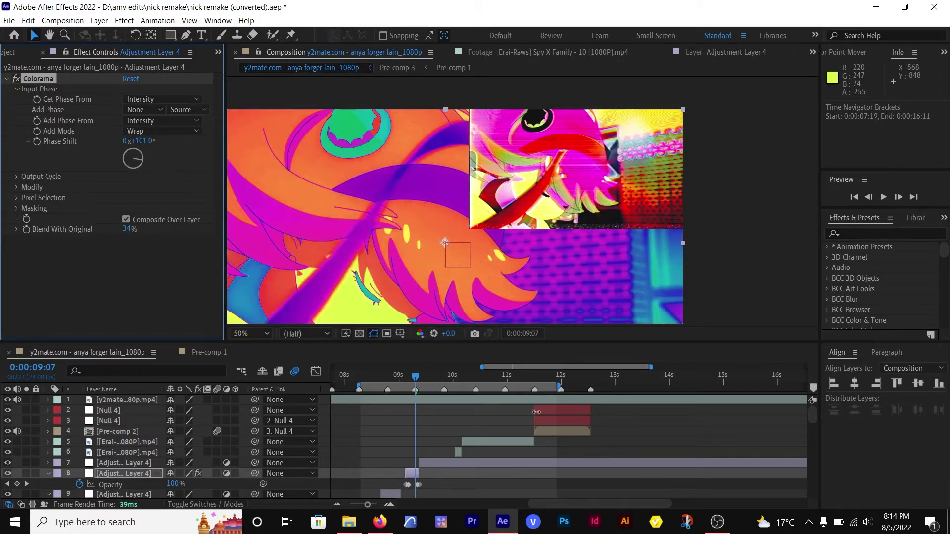
- Apply Find Edges to the Adjustment Layer 4 segment starting at 0:00:08:16 and invert the effect
drag(415, 377, 391, 377)
click(395, 496)
key(ctrl+space)
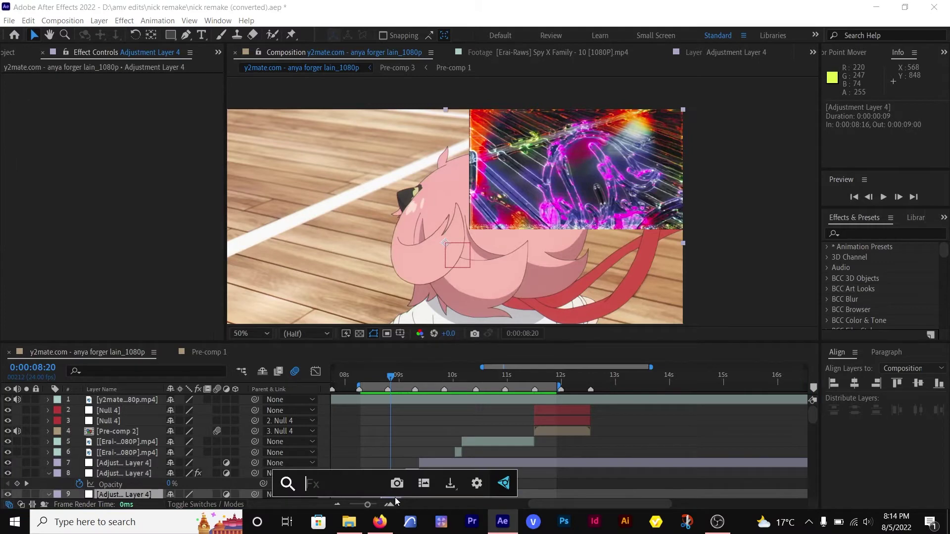
text(find)
key(Return)
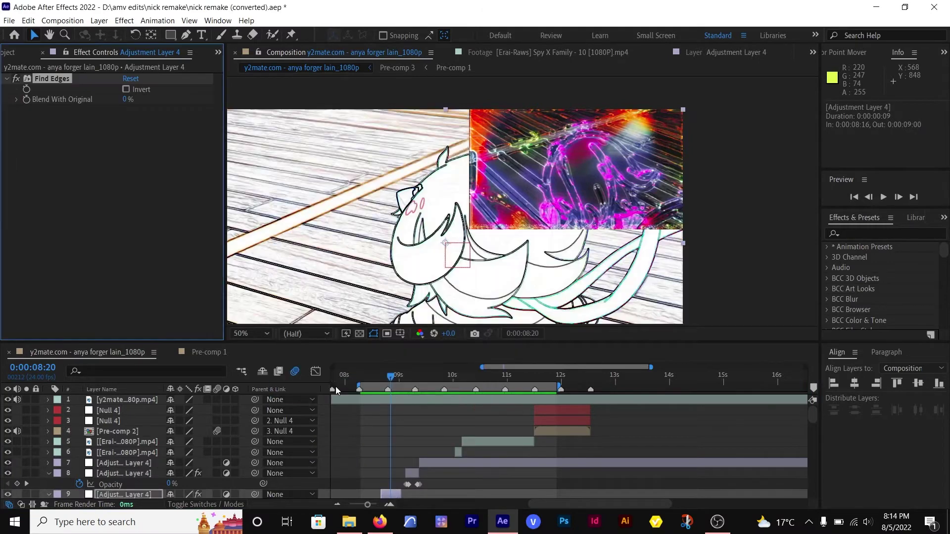
click(126, 90)
- Add S_CloudsPsyko to the Find Edges segment, set its Combine mode to Mult and collapse both effects' settings
key(ctrl+space)
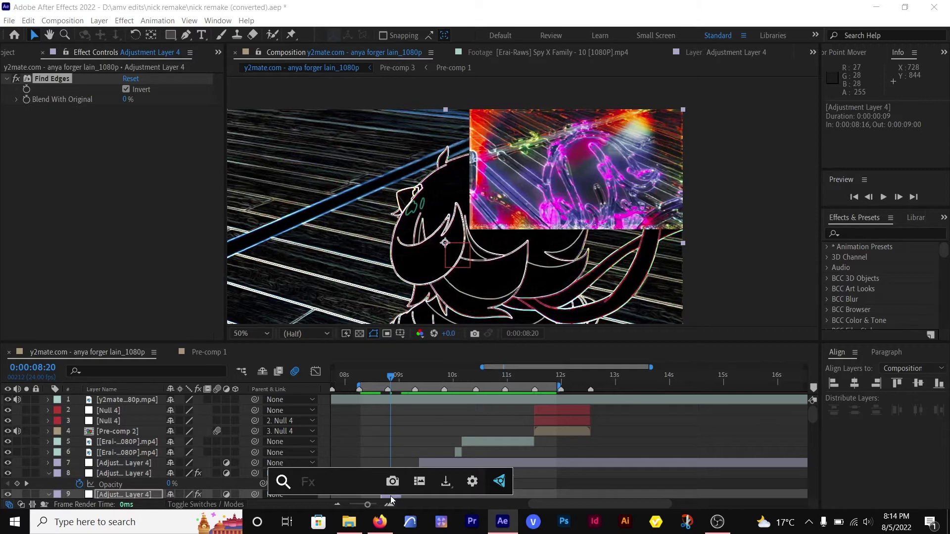
text(clo)
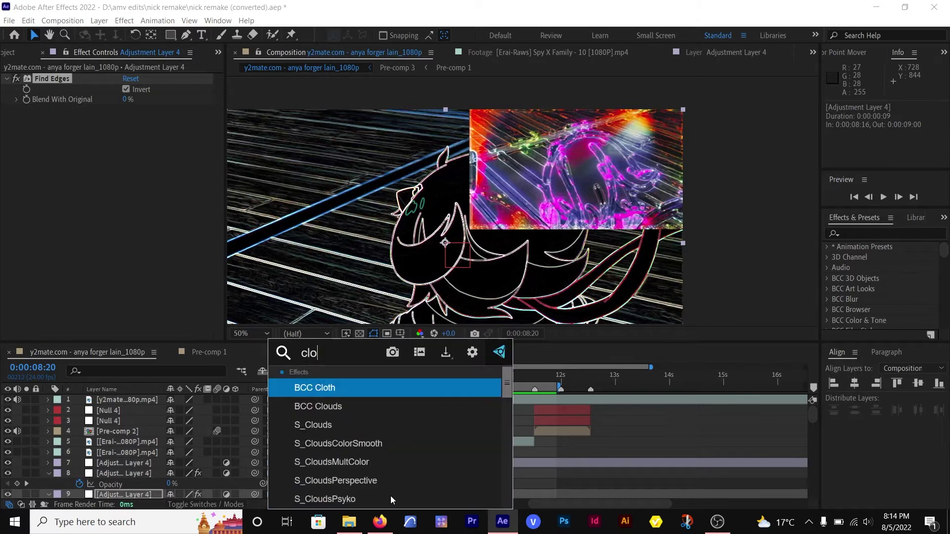
text(ud)
click(376, 480)
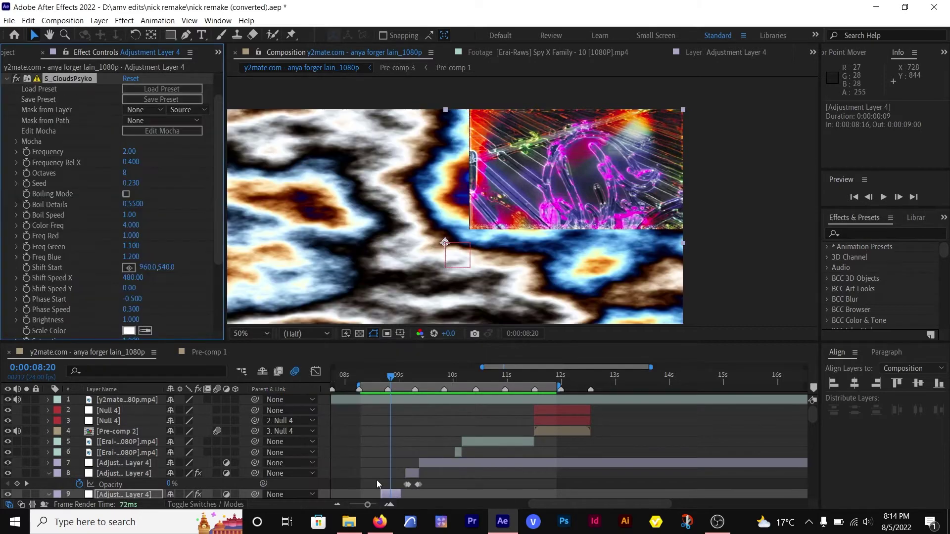
scroll(88, 218, down, 4)
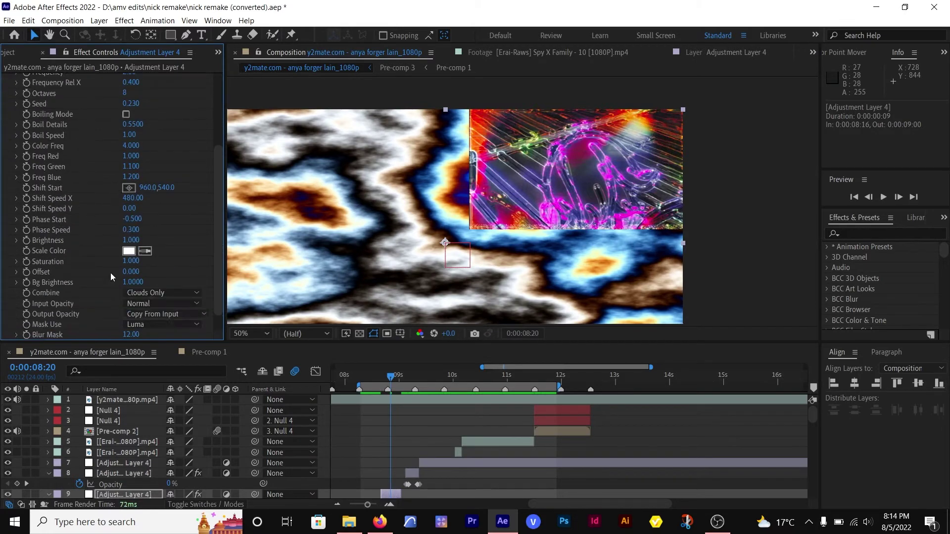
click(190, 304)
click(180, 292)
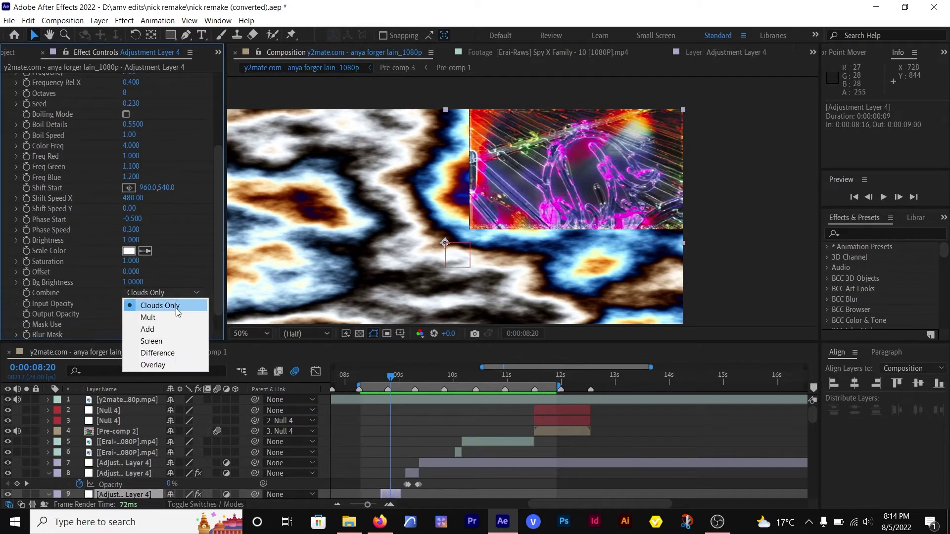
click(156, 315)
scroll(170, 228, up, 5)
click(7, 79)
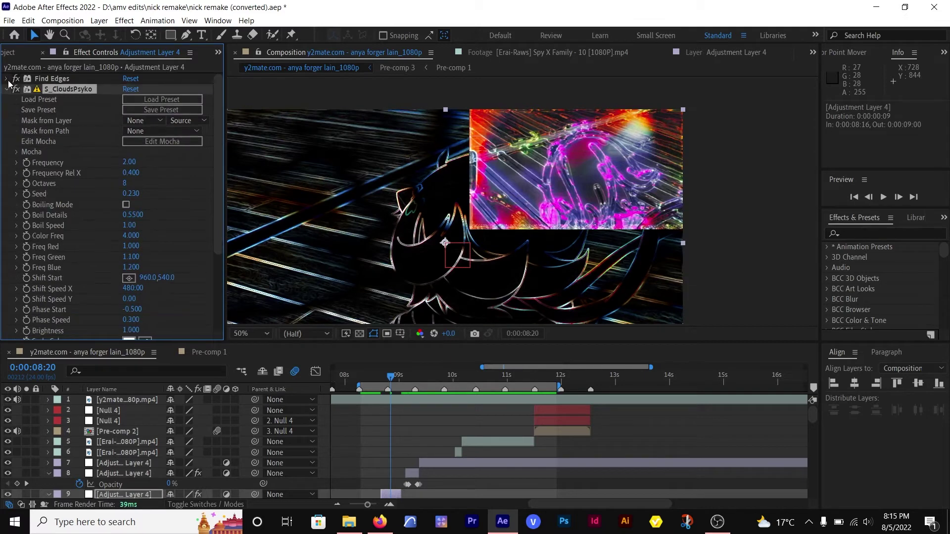
click(6, 89)
- Add Deep Glow after S_CloudsPsyko on the Find Edges segment
key(ctrl+space)
text(deep)
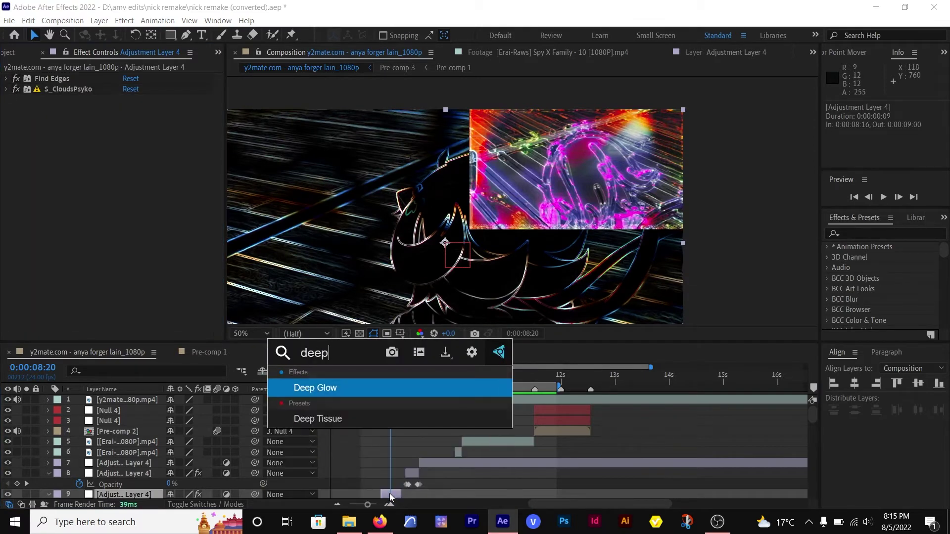
click(377, 386)
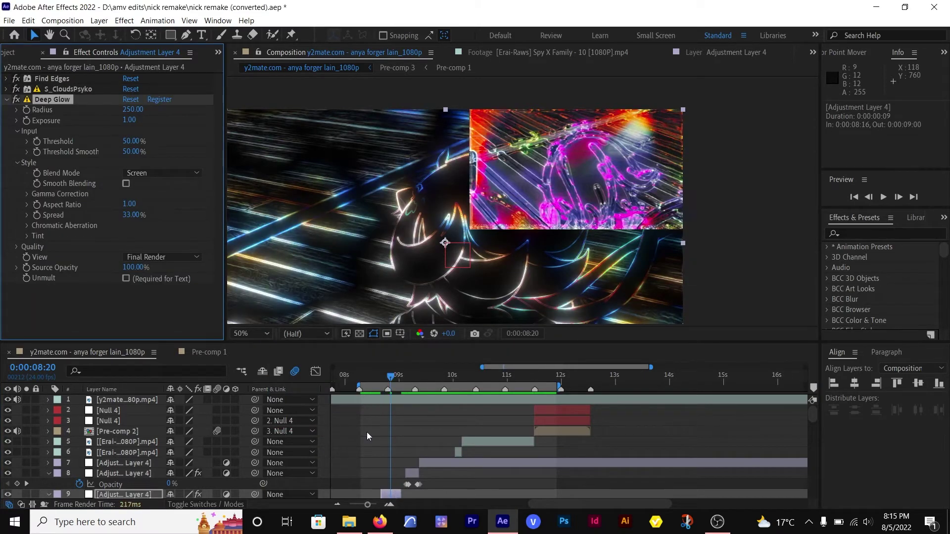
- Copy the Colorama segment's four opacity keyframes to the Find Edges segment from 0:00:08:16, placing the last two at its end
mouse_move(391, 376)
mouse_down()
mouse_move(432, 379)
mouse_move(406, 380)
mouse_up()
scroll(391, 454, up, 1)
scroll(393, 456, down, 1)
click(371, 377)
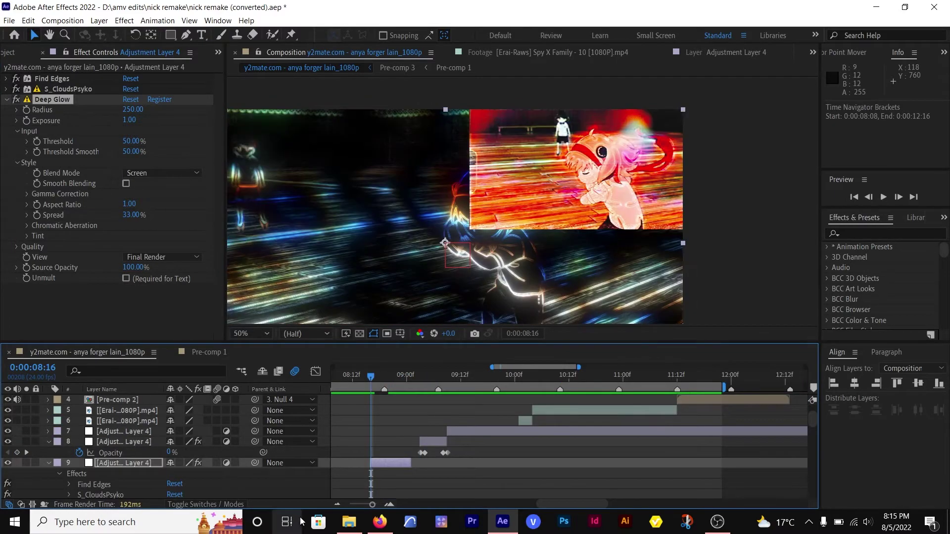
click(134, 453)
click(437, 497)
click(394, 462)
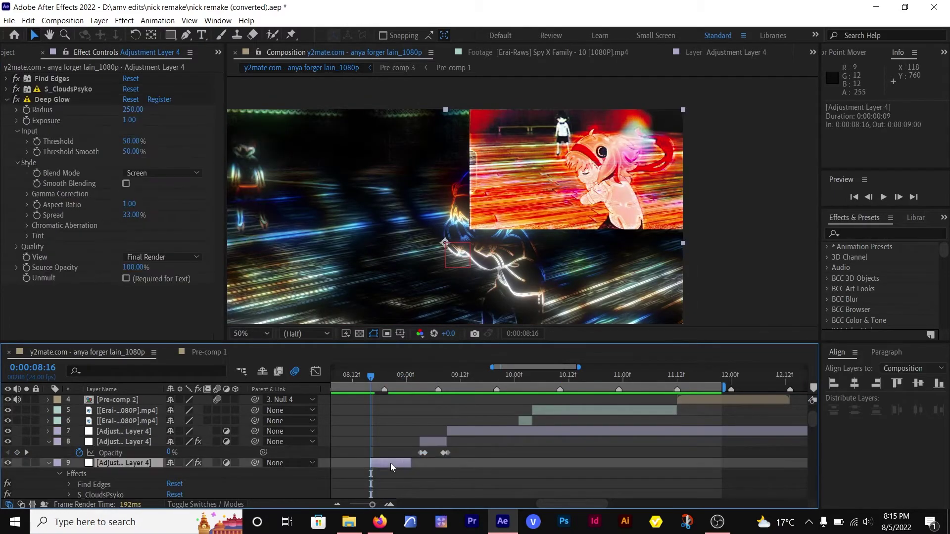
key(ctrl+v)
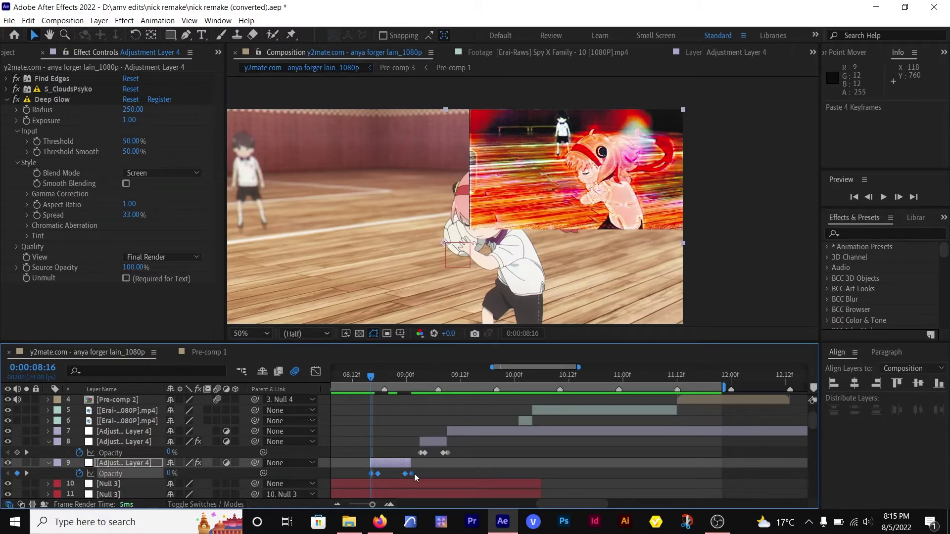
- Trim the remaining Adjustment Layer 4 piece to start at 0:00:10:19 and move it directly below Pre-comp 2, above the footage clips
click(380, 381)
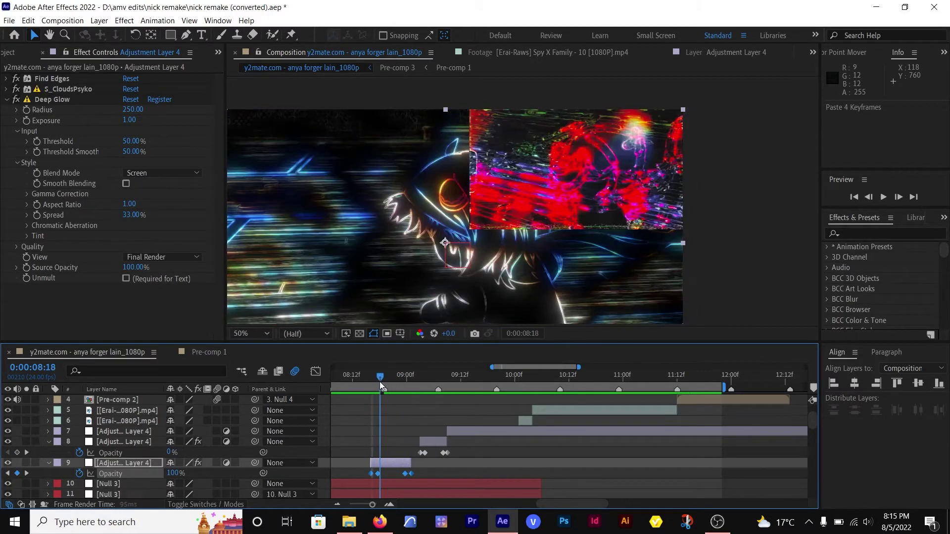
drag(379, 381, 585, 379)
key(minus)
key(minus)
click(581, 431)
click(581, 378)
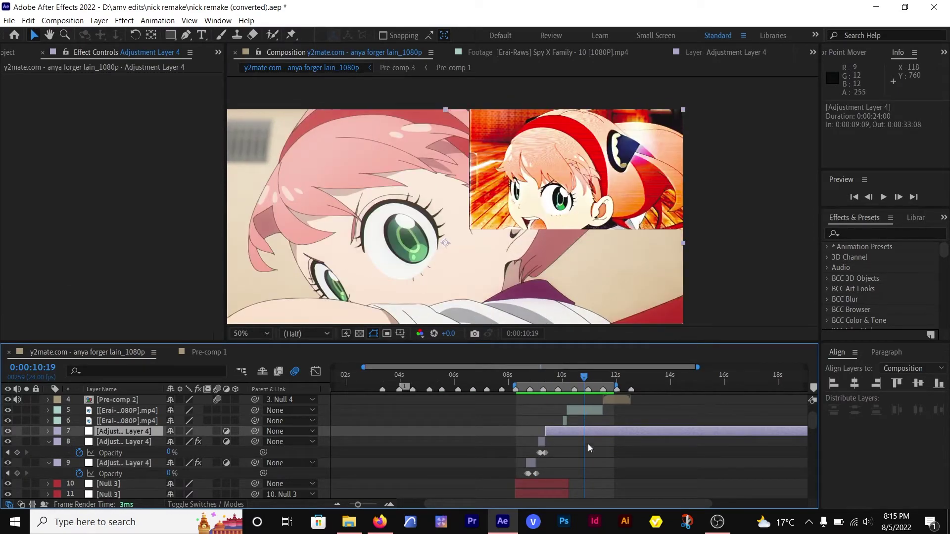
key(alt+bracketleft)
drag(125, 432, 131, 409)
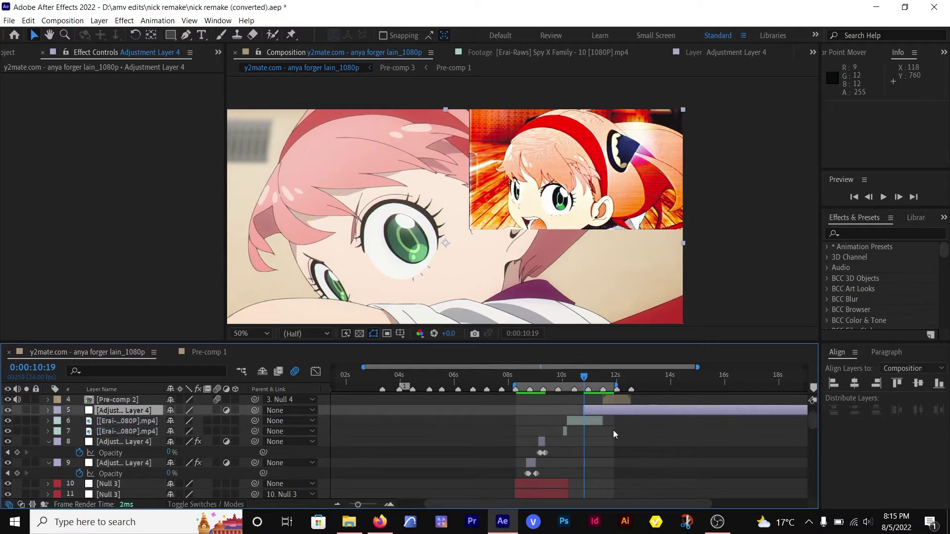
- Trim the end of the adjustment layer so it spans only three frames, 0:00:10:19 to 0:00:10:21
key(equal)
key(equal)
scroll(606, 445, right, 3)
mouse_move(479, 378)
mouse_down()
mouse_move(503, 378)
mouse_move(481, 376)
mouse_up()
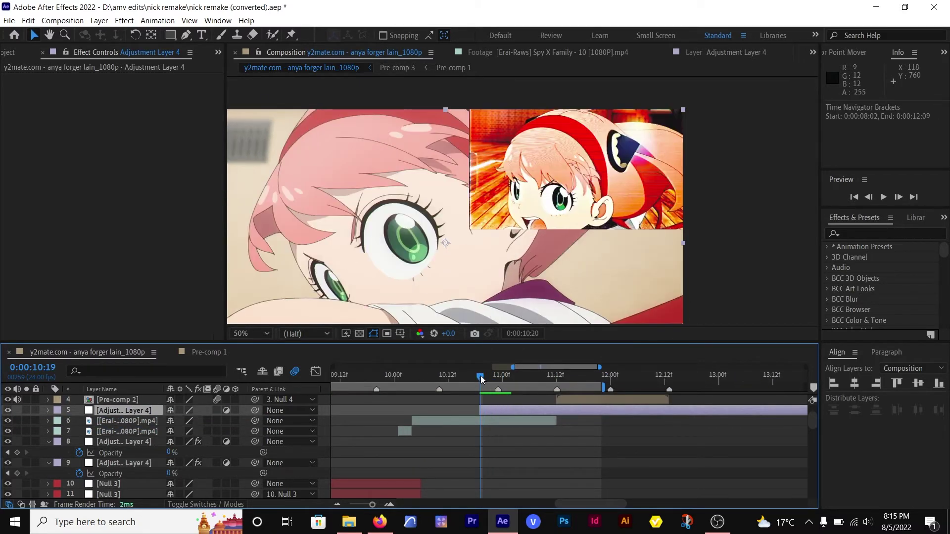
key(Page_Down)
key(Page_Down)
key(Page_Down)
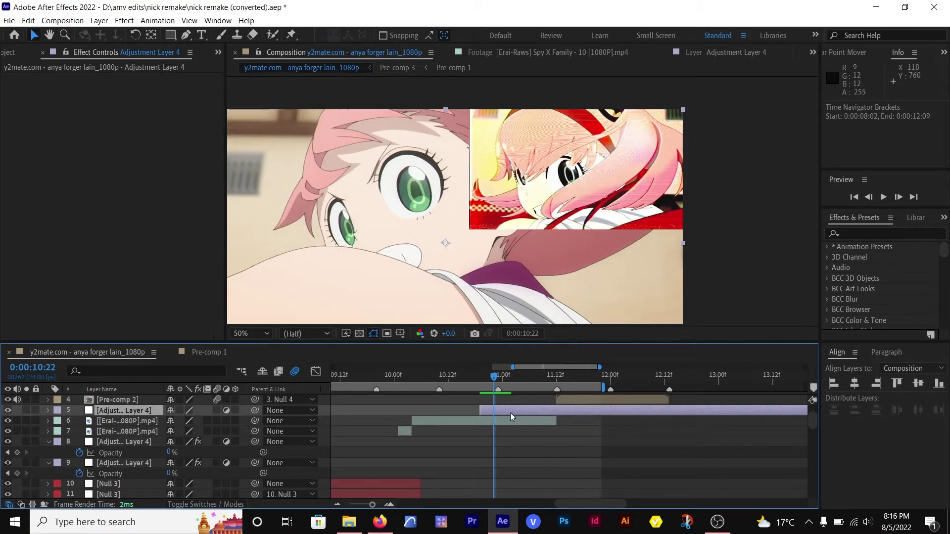
click(513, 414)
- Apply Colorama to the three-frame adjustment segment and preview its frames
key(ctrl+space)
text(col)
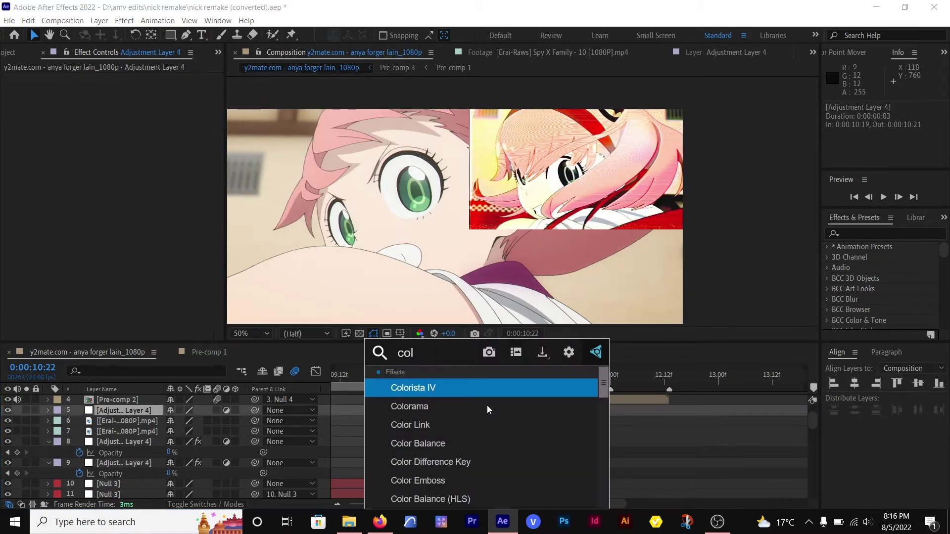
text(orama)
key(Return)
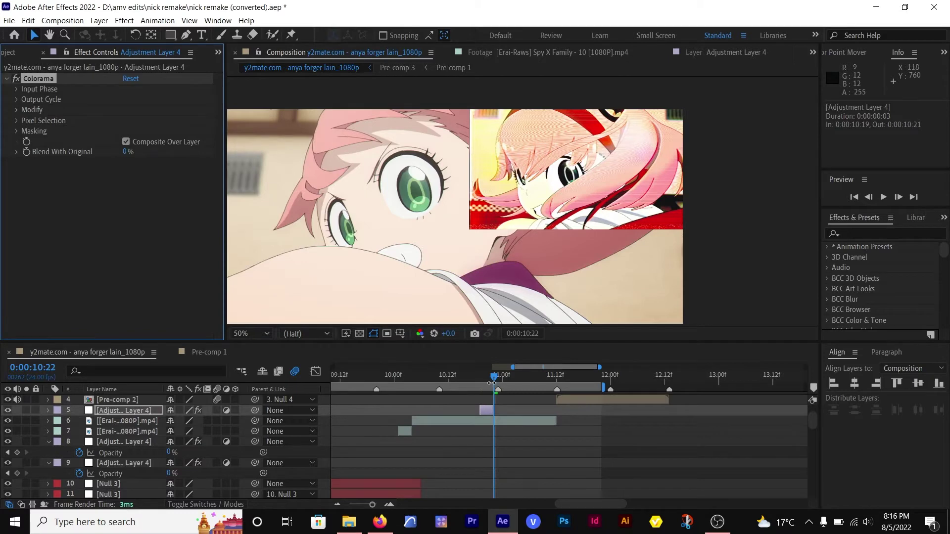
click(494, 380)
click(486, 379)
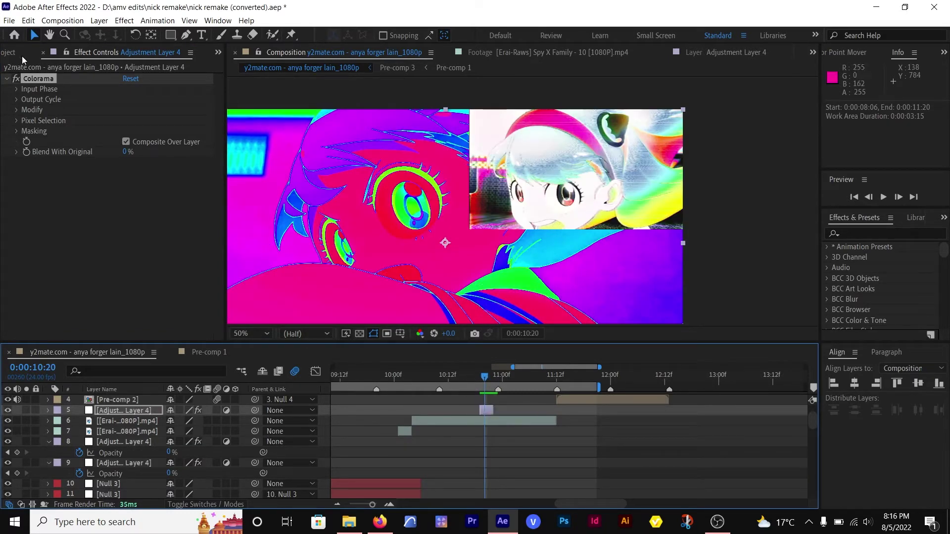
- Add the Tint effect to the three-frame segment and place it before Colorama
click(16, 78)
key(ctrl+space)
text(tint)
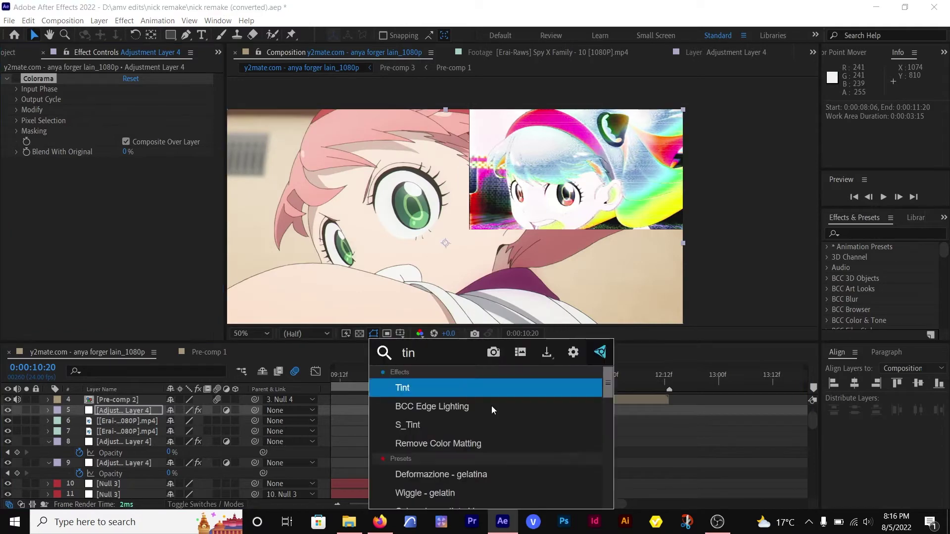
click(455, 391)
drag(54, 83, 49, 211)
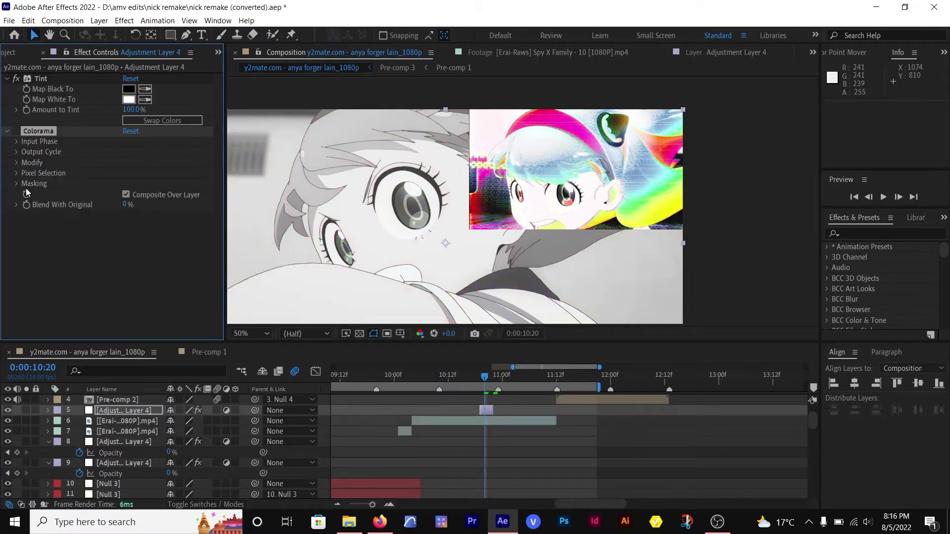
- Set Colorama's Blend With Original to 21%, sample a yellow matching color from the reference video and raise Matching Tolerance to 0.95
click(17, 130)
mouse_move(125, 205)
mouse_down()
mouse_move(167, 206)
mouse_move(142, 204)
mouse_up()
click(16, 174)
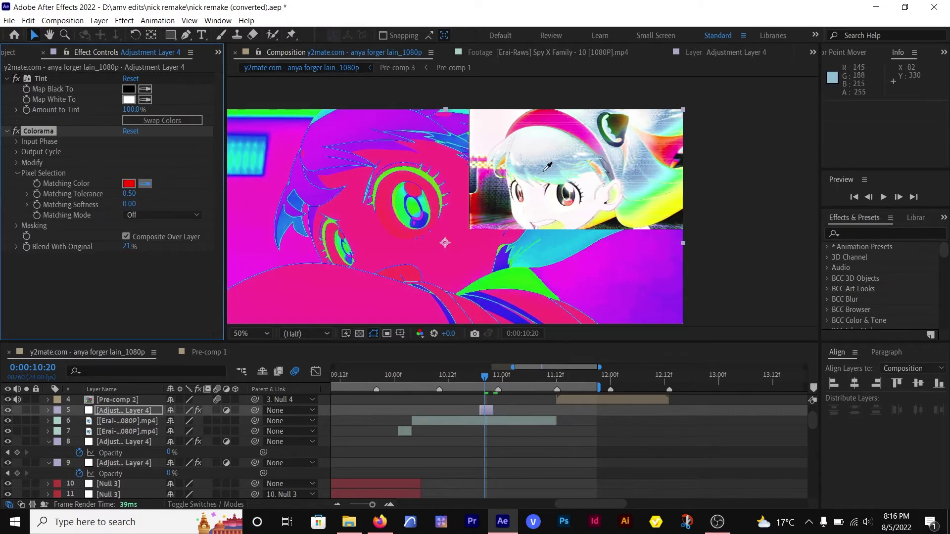
drag(129, 193, 235, 194)
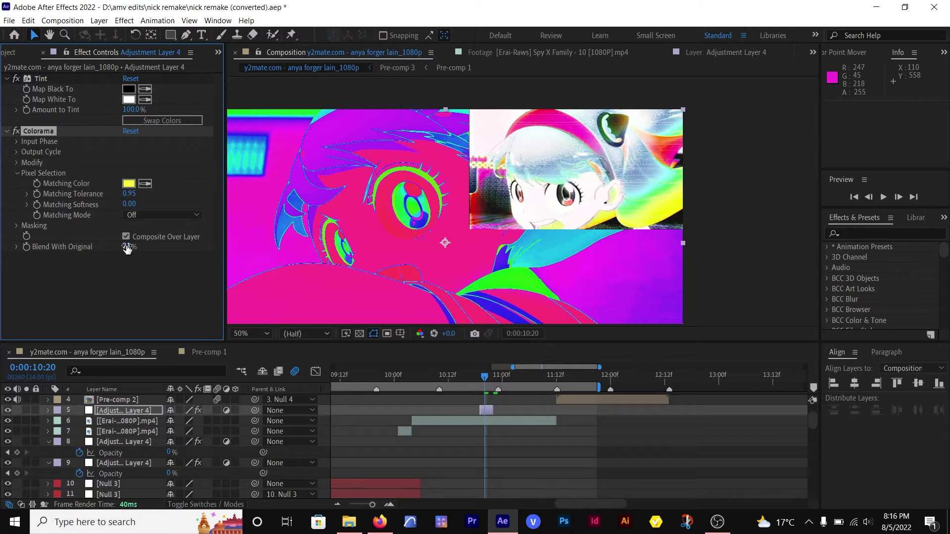
click(126, 237)
- Set Colorama's input phase shift to 41° and its Add Mode to Clamp
click(17, 142)
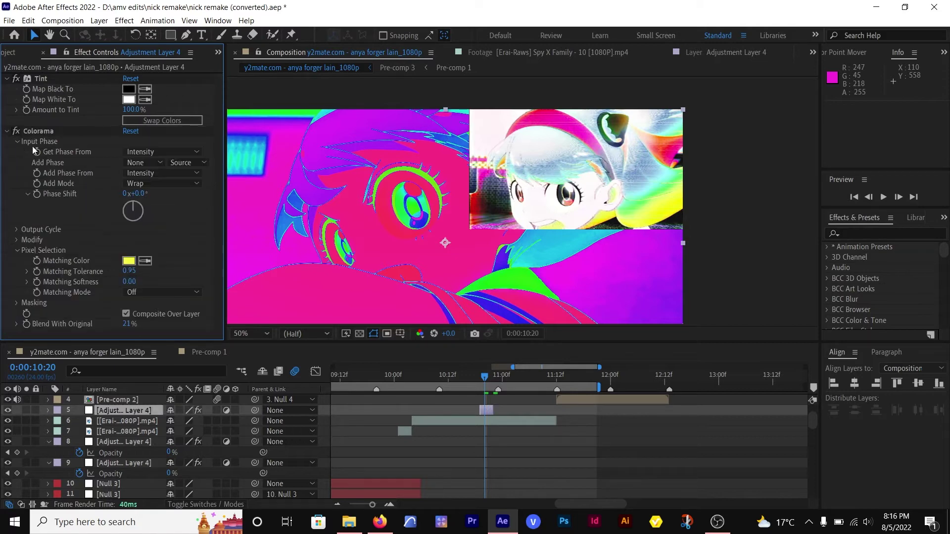
drag(142, 194, 147, 196)
click(148, 183)
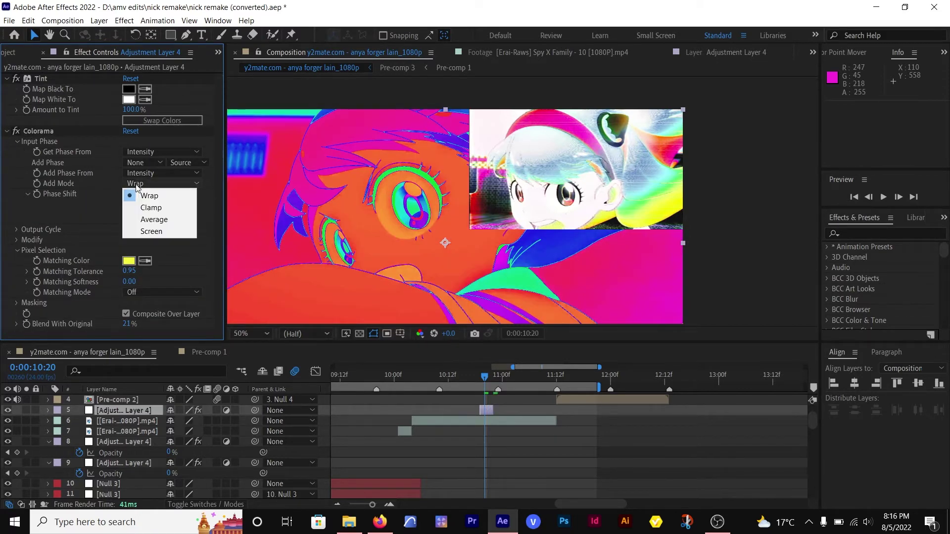
click(144, 199)
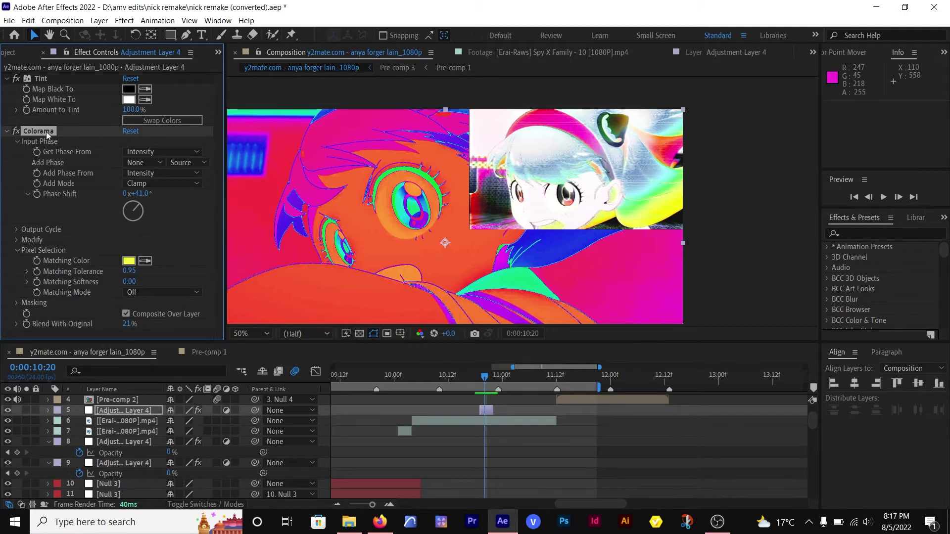
- Compare the segment's frames with the reference, and remove both Tint and Colorama from it
click(488, 378)
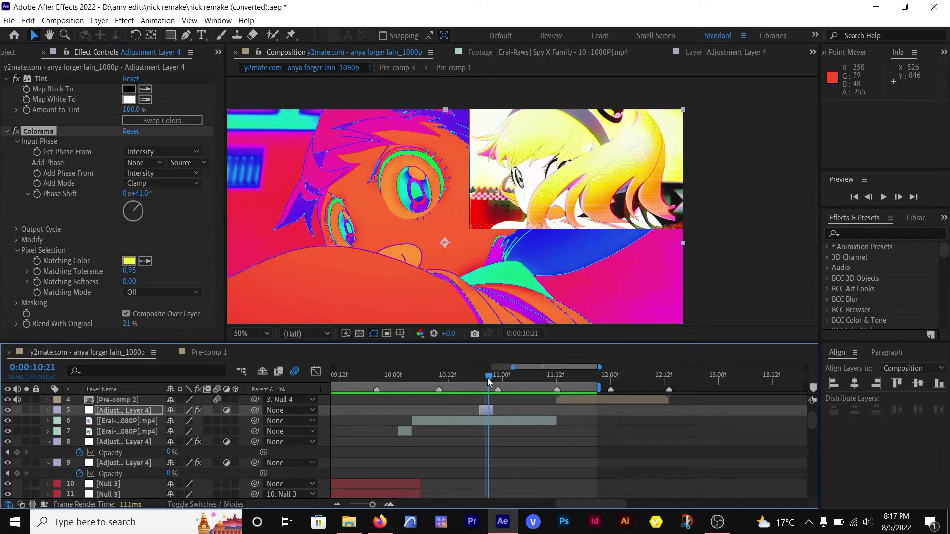
drag(488, 379, 479, 379)
key(=)
key(=)
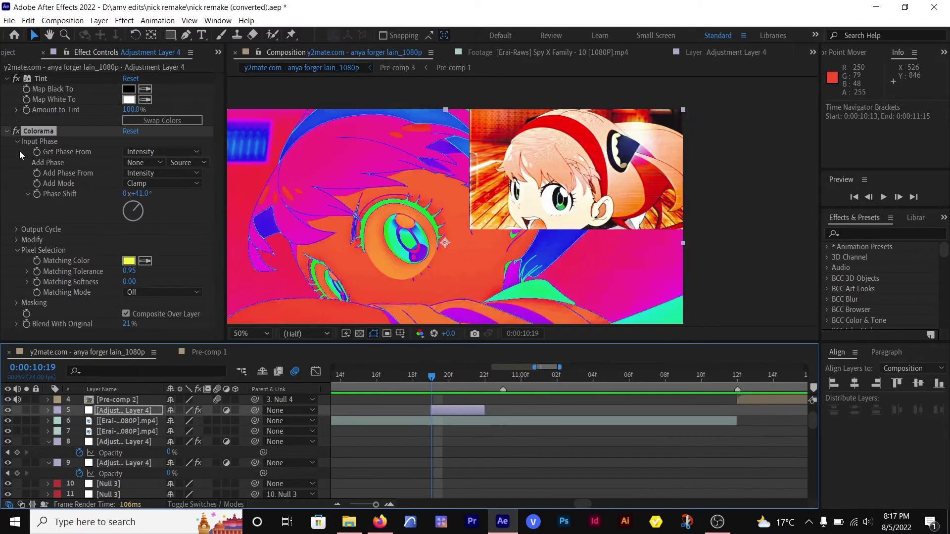
key(ctrl+a)
key(Delete)
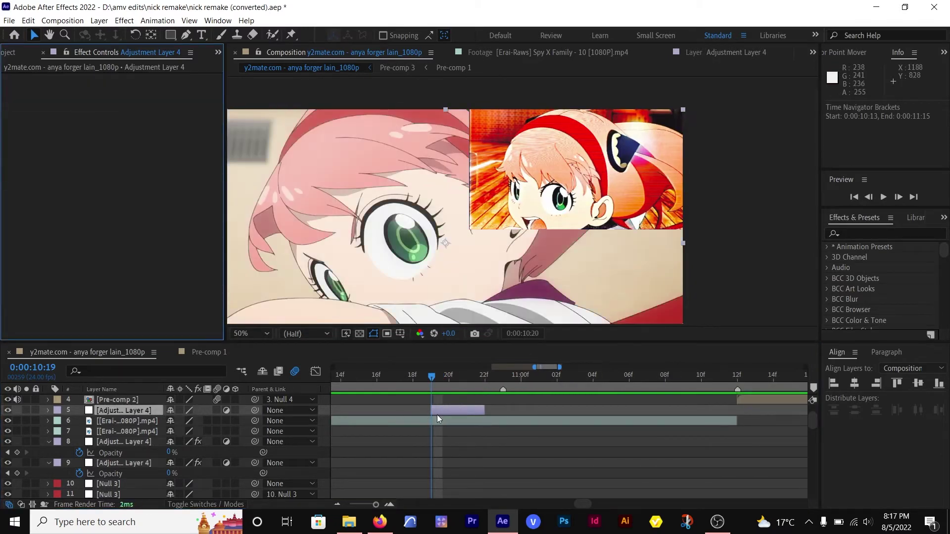
- Split the adjustment segment at 0:00:10:20 and 0:00:10:21 into single frames and delete the piece at 0:00:10:19
key(Page_Down)
key(ctrl+shift+d)
key(Page_Down)
key(ctrl+shift+d)
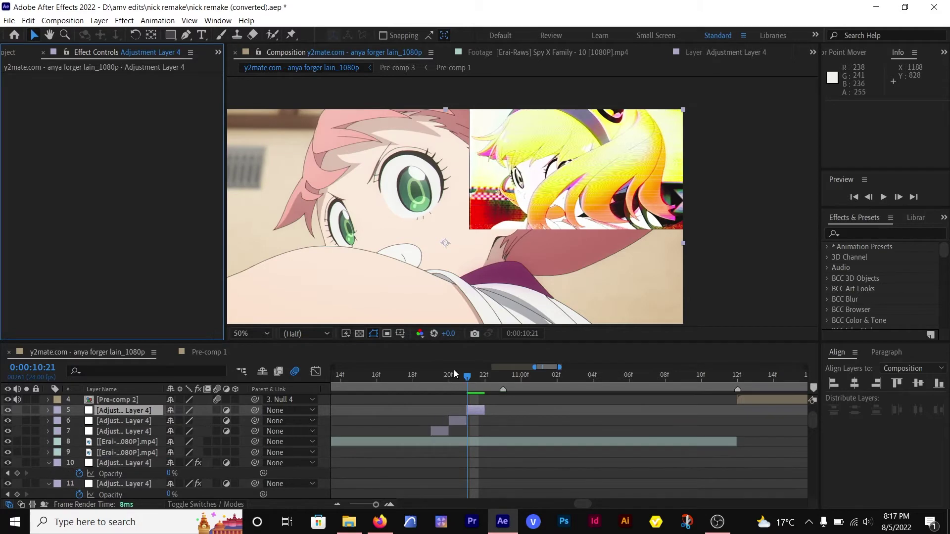
mouse_move(455, 374)
mouse_down()
mouse_move(432, 373)
mouse_move(451, 375)
mouse_up()
click(439, 432)
key(Delete)
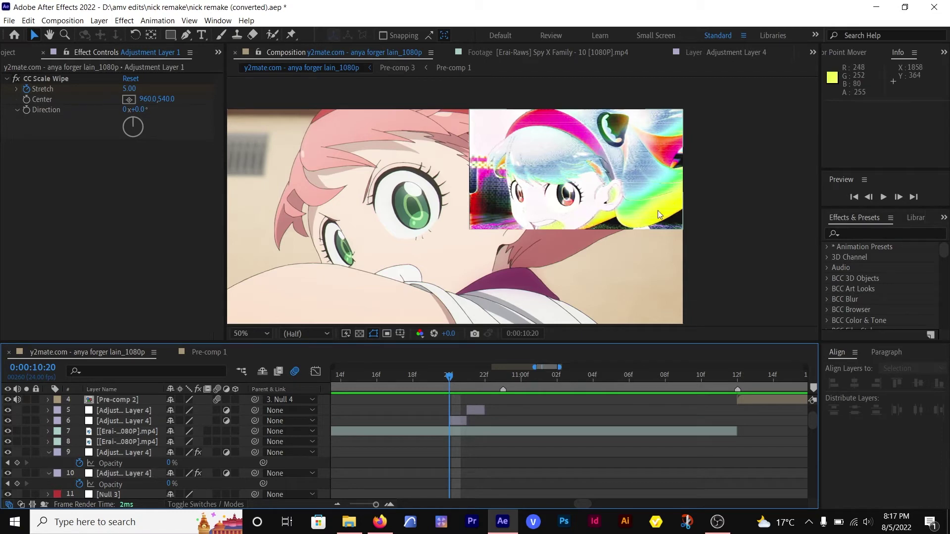
- Apply BCC Two Way Key to the one-frame adjustment segment at 0:00:10:20
click(461, 420)
key(ctrl+space)
text(key)
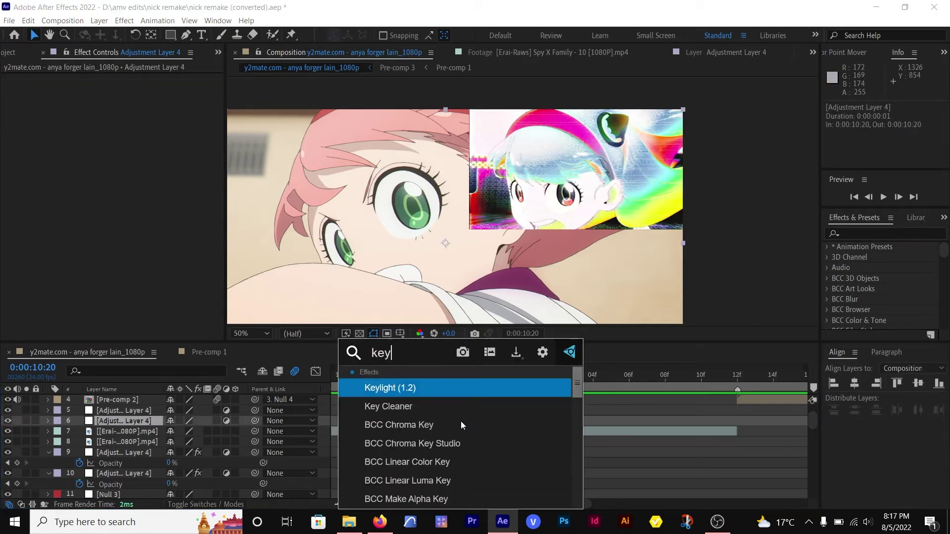
scroll(474, 455, down, 1)
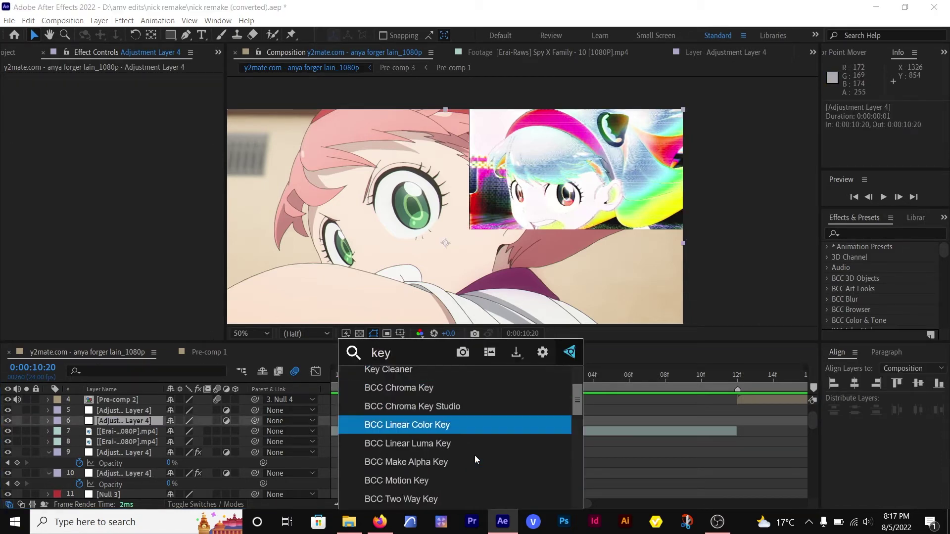
click(457, 498)
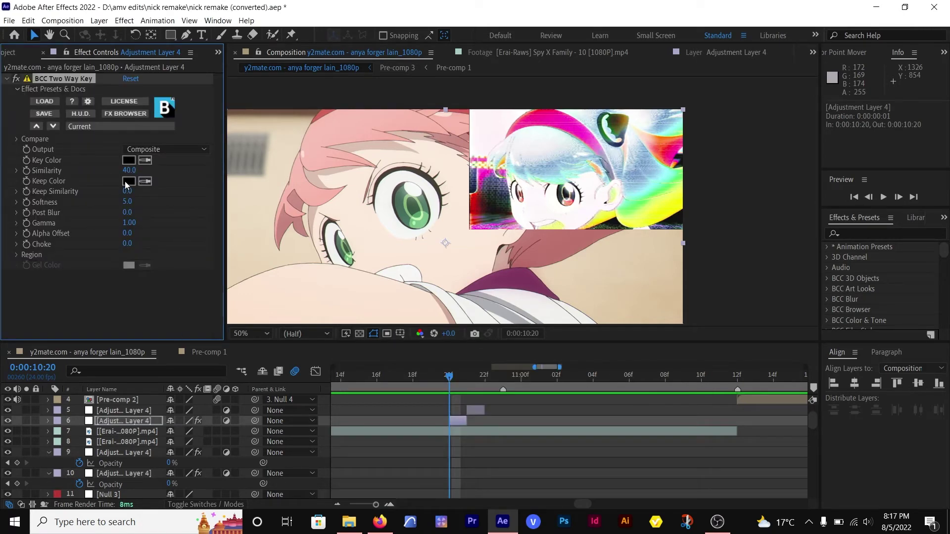
- Sample a light pink key color from the footage for BCC Two Way Key, with Similarity 70 and Softness 45
click(145, 160)
click(292, 206)
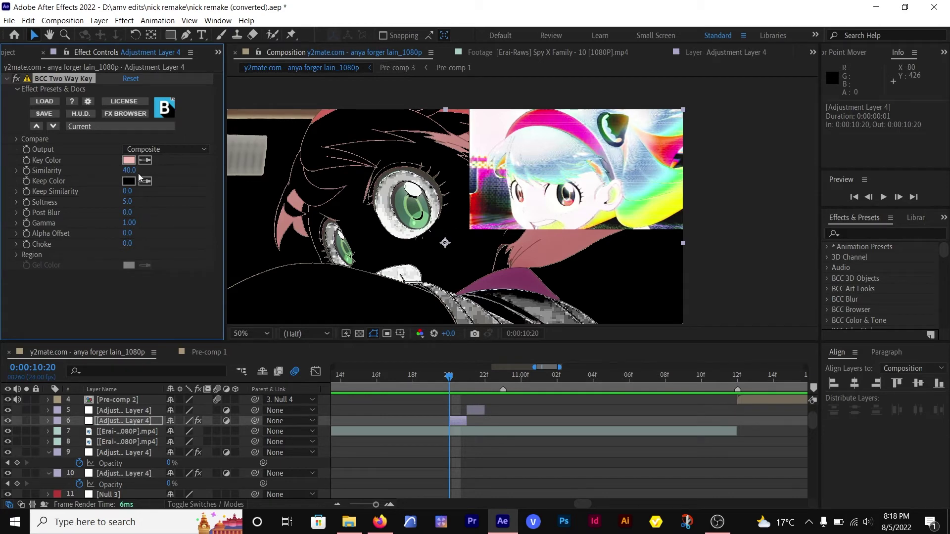
mouse_move(138, 173)
mouse_down()
mouse_move(154, 171)
mouse_move(144, 173)
mouse_up()
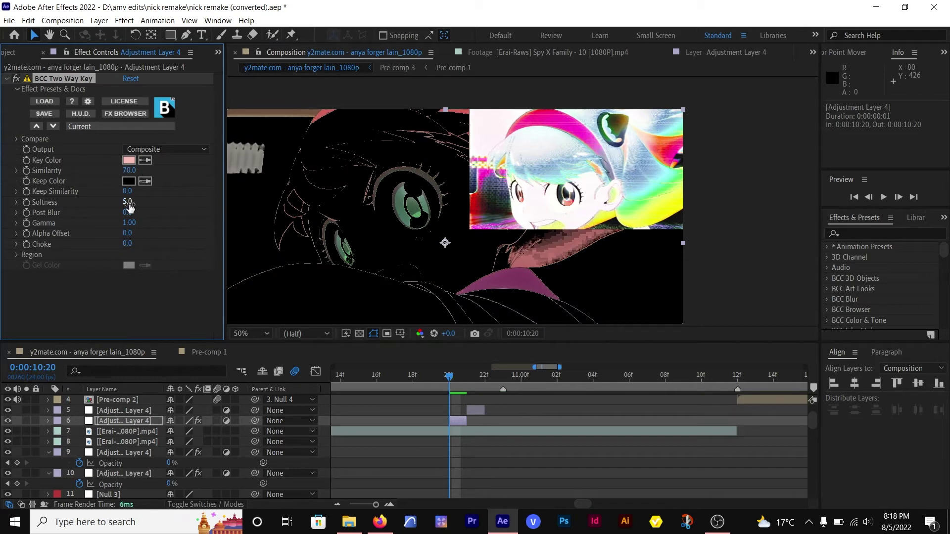
mouse_move(130, 207)
mouse_down()
mouse_move(151, 197)
mouse_move(141, 196)
mouse_up()
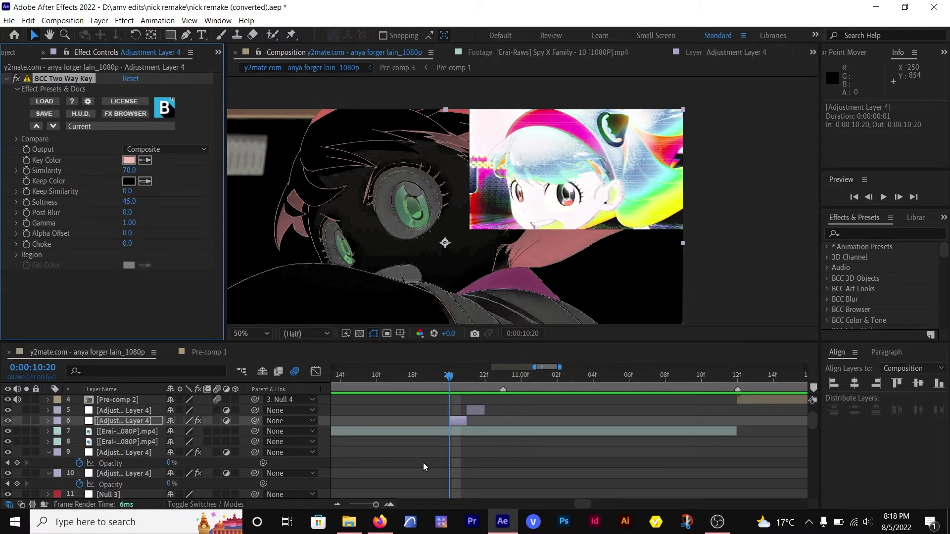
- Split the footage clip beneath the adjustment segments at 0:00:10:20 and 0:00:10:21 to isolate one frame
click(462, 433)
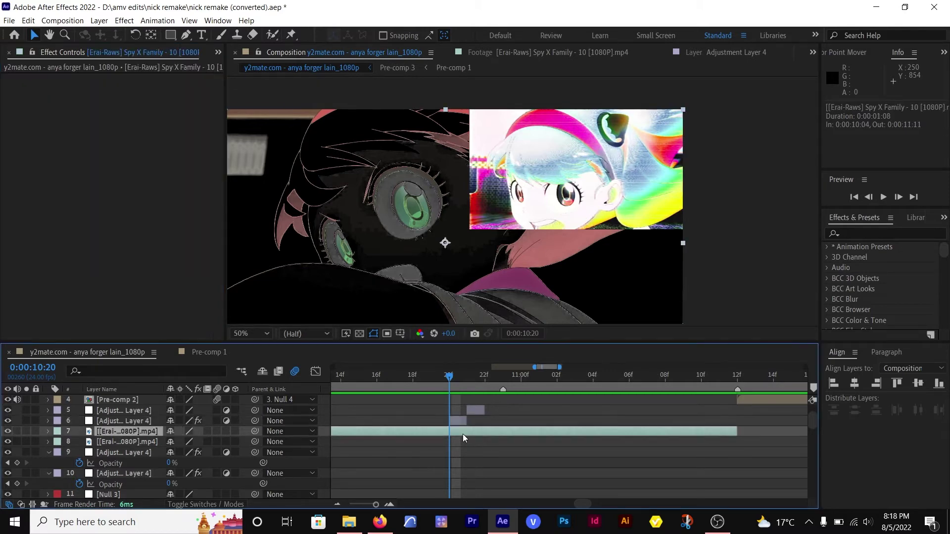
key(ctrl+shift+d)
key(Page_Down)
key(ctrl+shift+d)
- Try duplicating the isolated footage frame with BCC Two Way Key still on the adjustment segment, and undo the duplication
click(453, 441)
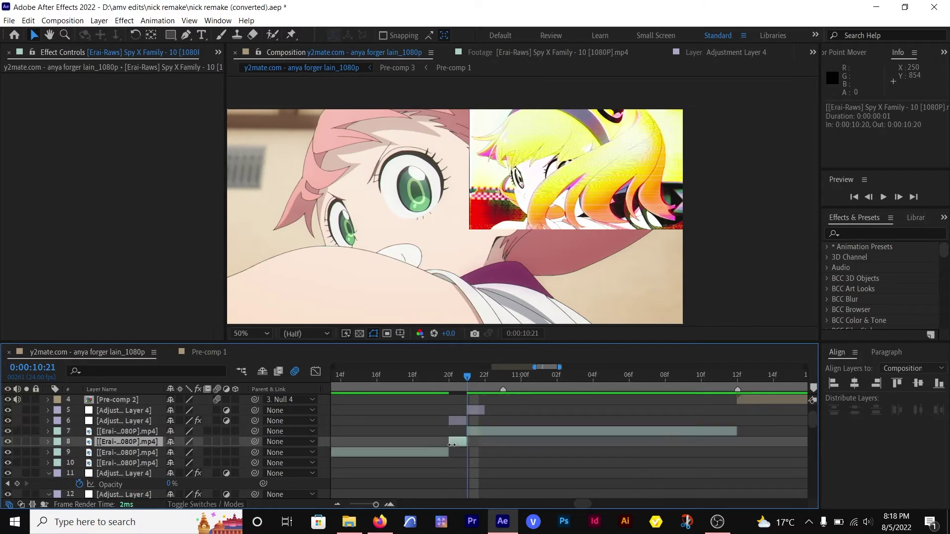
key(ctrl+d)
key(Page_Up)
click(457, 421)
click(48, 79)
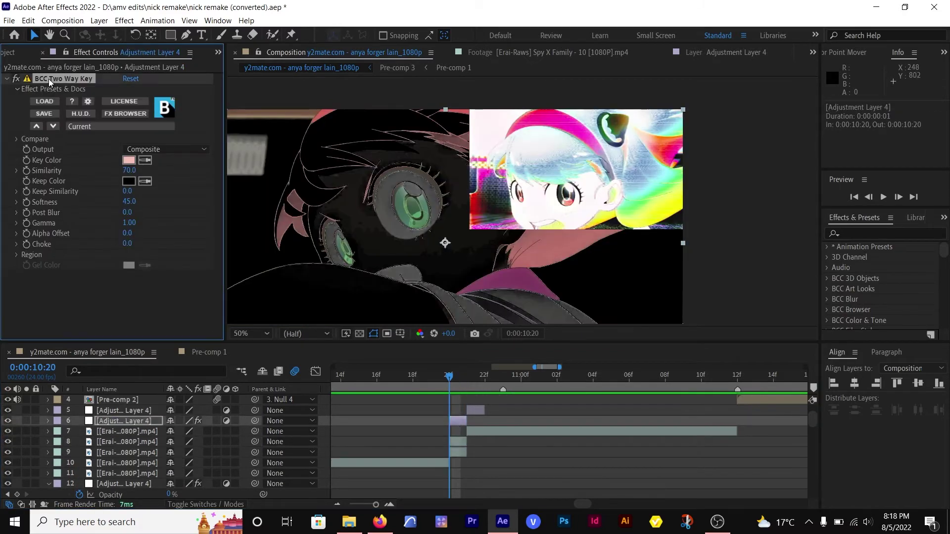
key(Home)
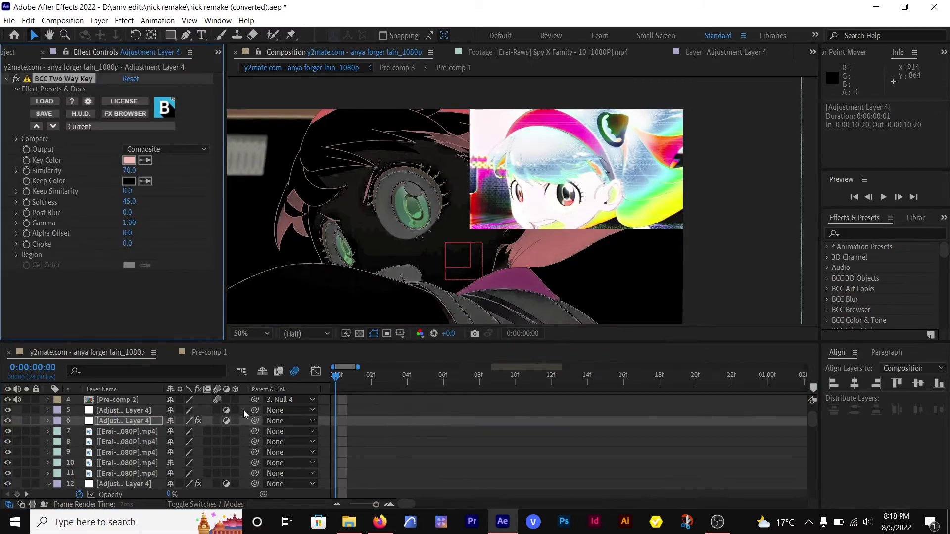
key(ctrl+z)
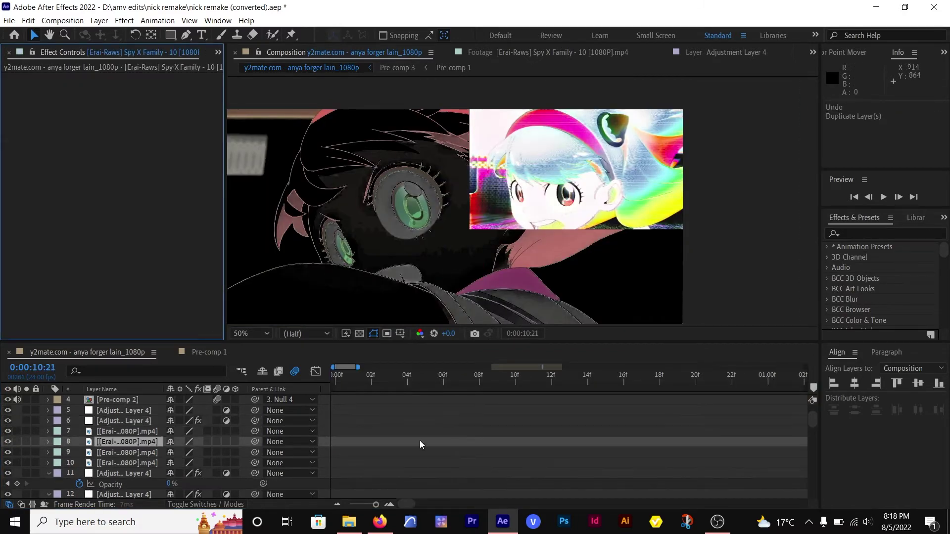
- Remove BCC Two Way Key from the adjustment segment at 0:00:10:20 and duplicate the one-frame footage clip beneath it
scroll(454, 436, down, 1)
scroll(460, 438, up, 5)
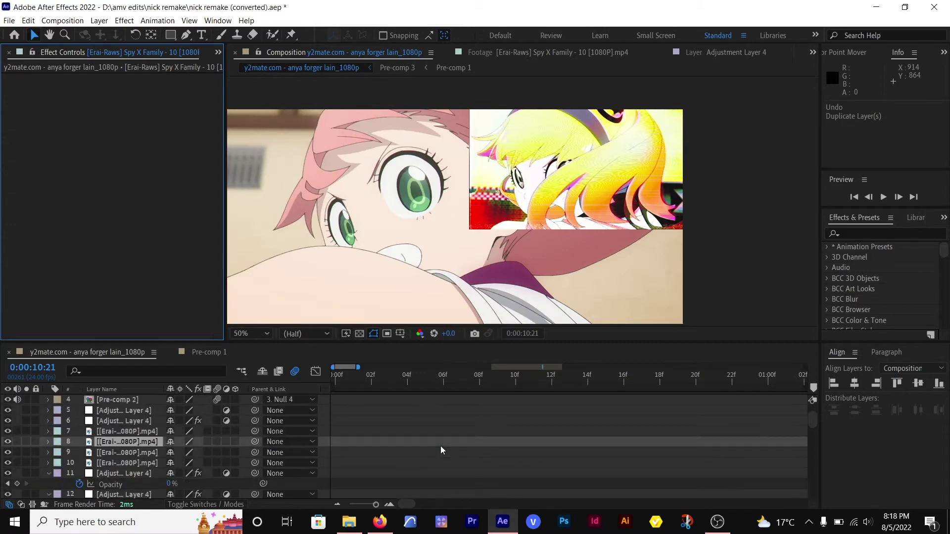
drag(353, 367, 542, 378)
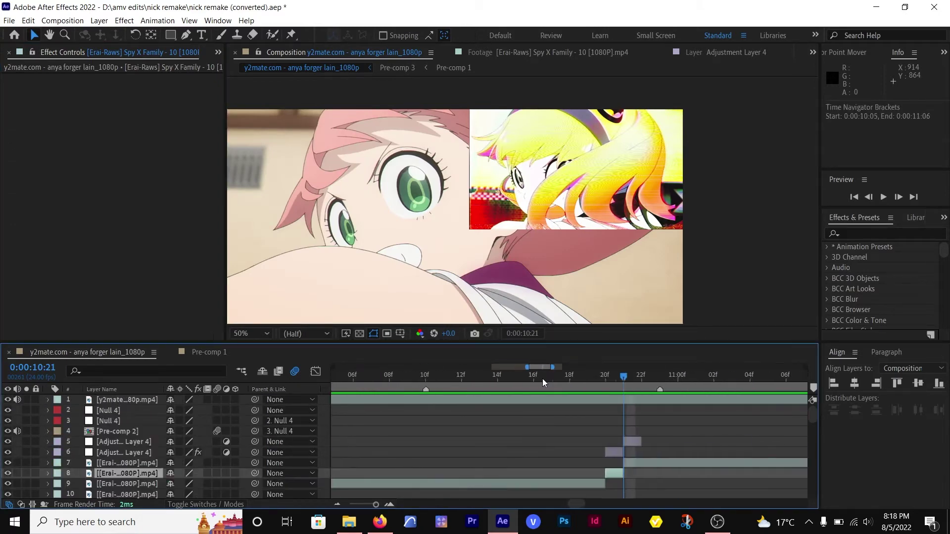
click(498, 375)
click(506, 453)
click(52, 80)
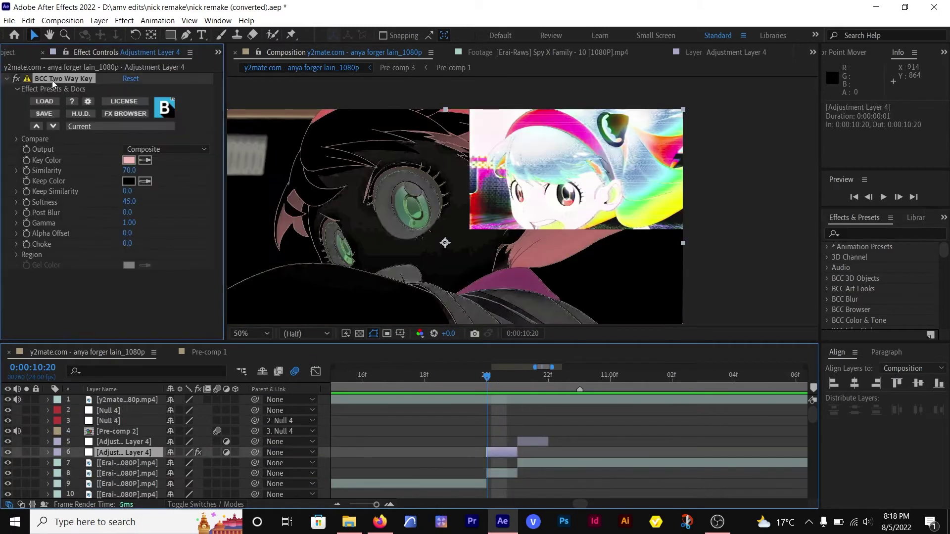
key(Delete)
click(504, 471)
key(ctrl+d)
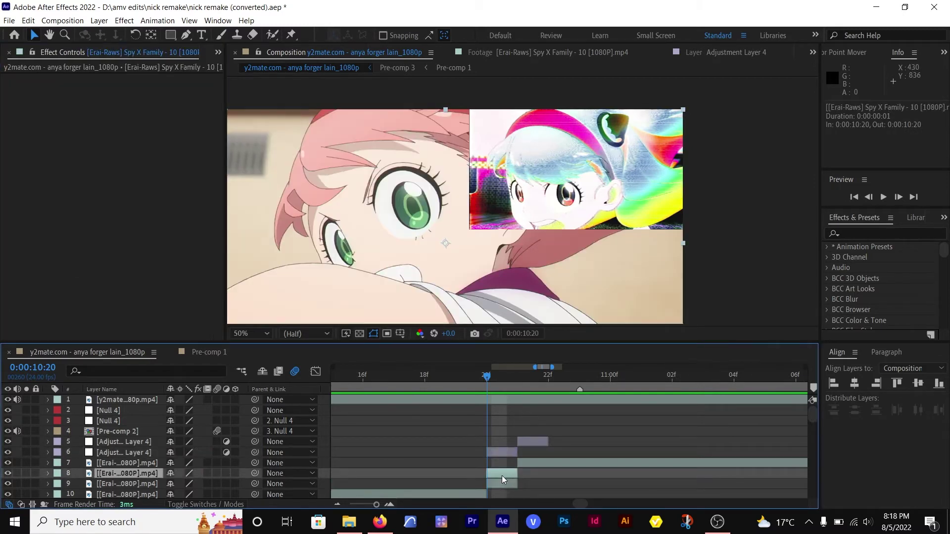
- Paste BCC Two Way Key onto the upper one-frame footage clip and apply Tint to the copy beneath it
key(ctrl+v)
click(503, 482)
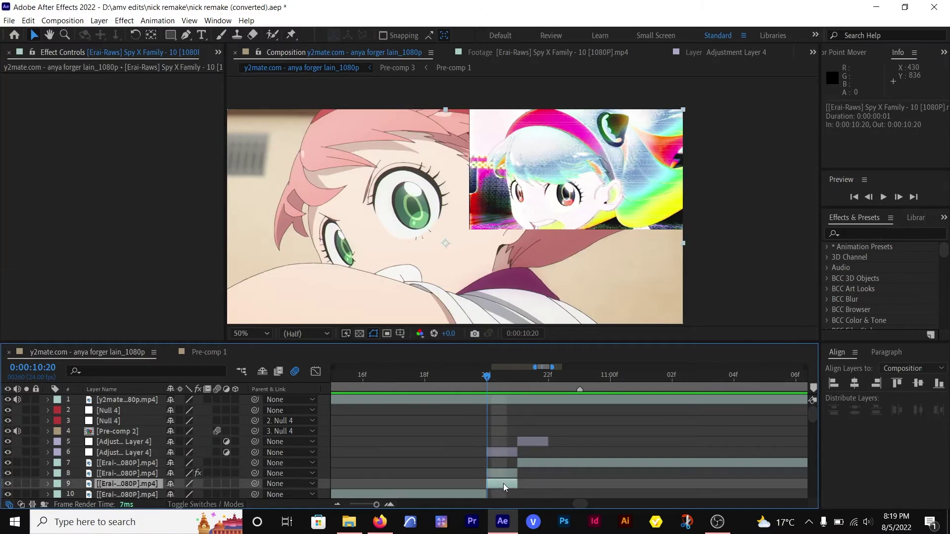
key(ctrl+space)
text(tint)
click(470, 394)
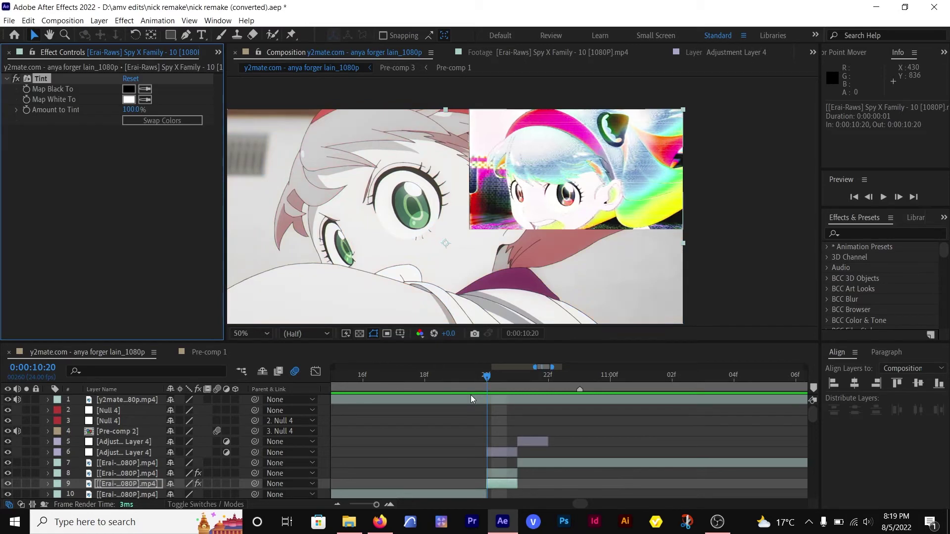
- Apply Colorama to the upper one-frame clip after its BCC Two Way Key, and switch Colorama off
click(504, 472)
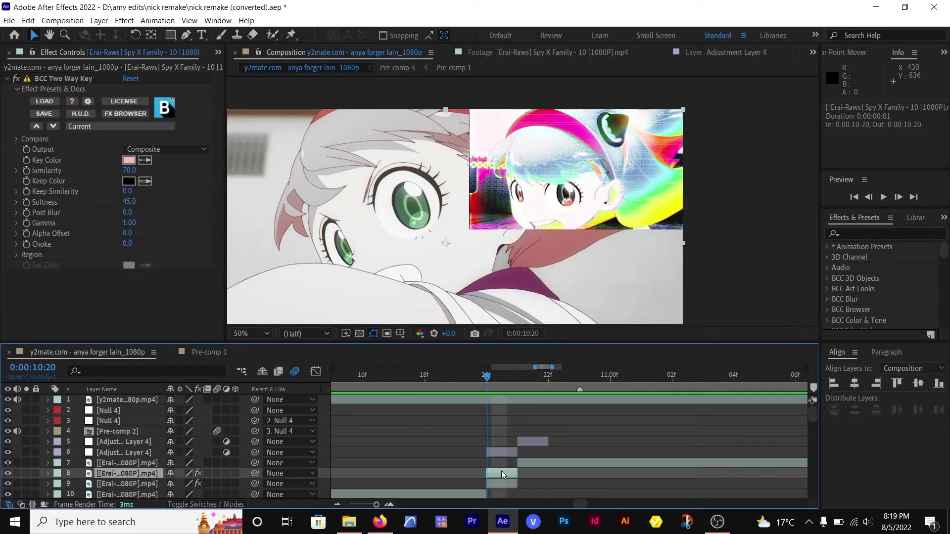
click(506, 484)
click(503, 473)
key(ctrl+space)
text(color)
click(396, 406)
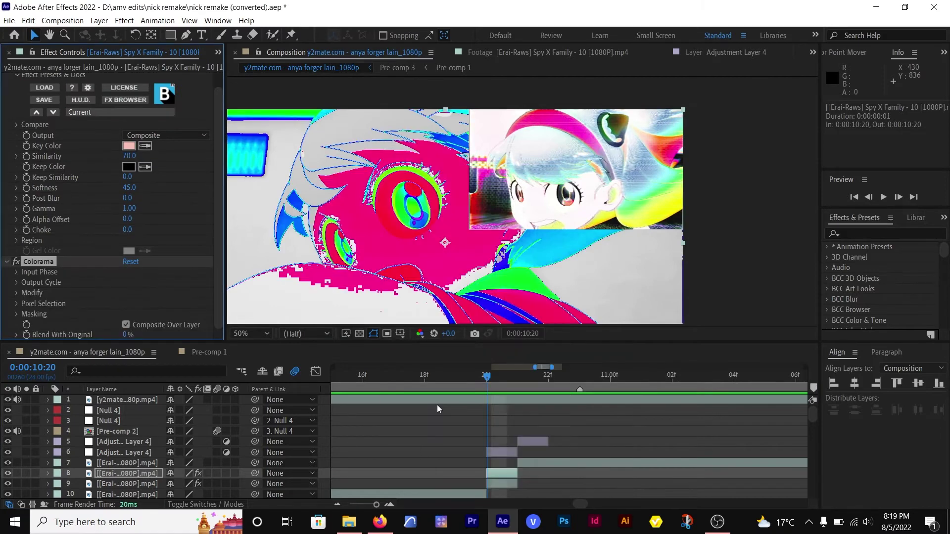
scroll(29, 130, up, 1)
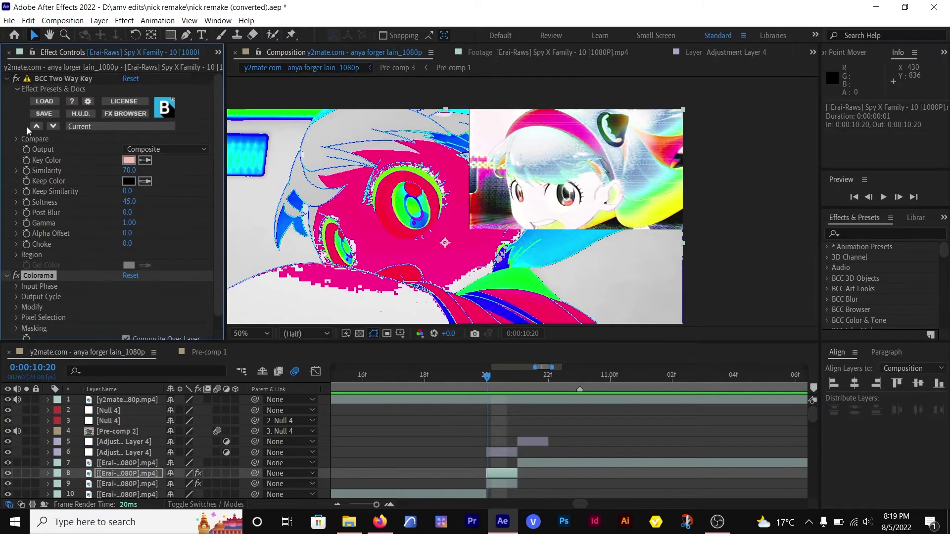
click(7, 79)
click(16, 89)
- Try resetting BCC Two Way Key on the upper one-frame clip and keying a dusty red from the footage with Similarity 70
click(508, 483)
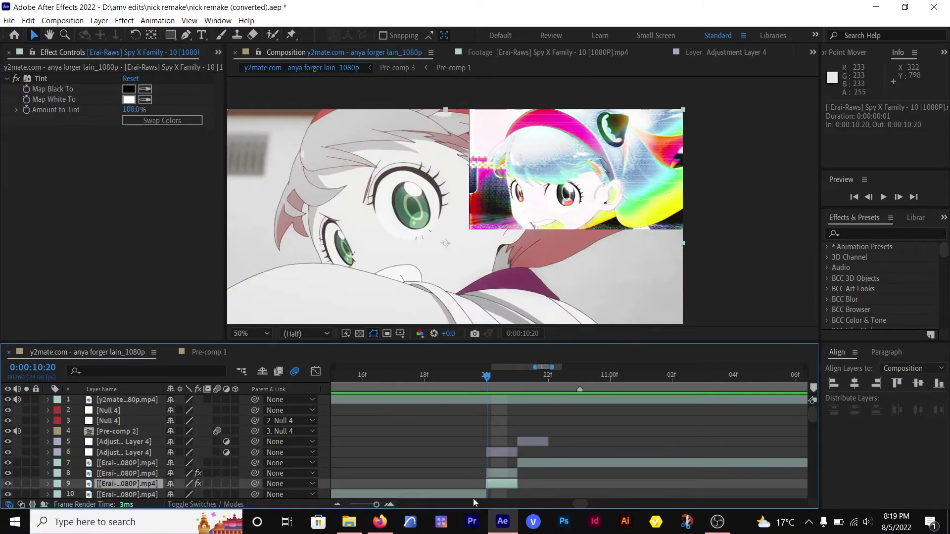
click(500, 473)
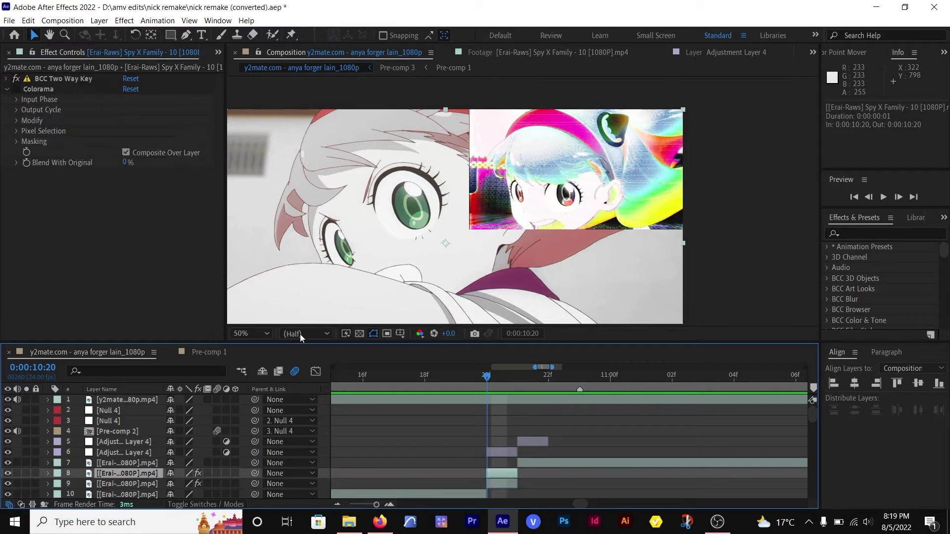
click(11, 87)
click(11, 88)
click(7, 79)
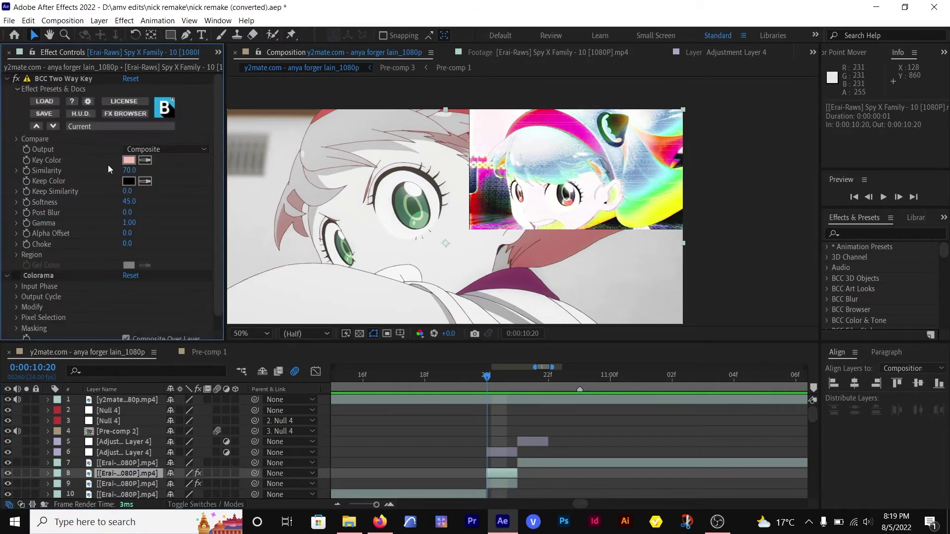
click(131, 79)
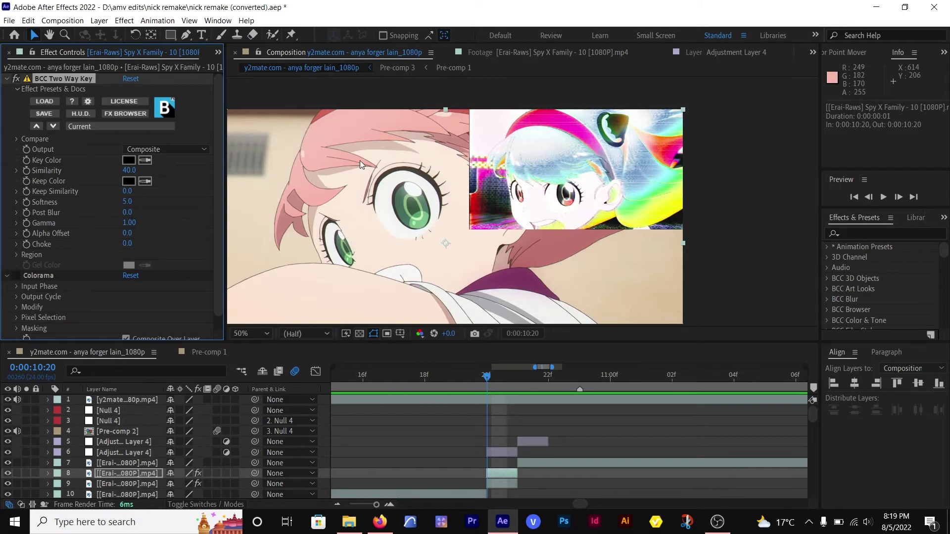
click(145, 160)
click(560, 246)
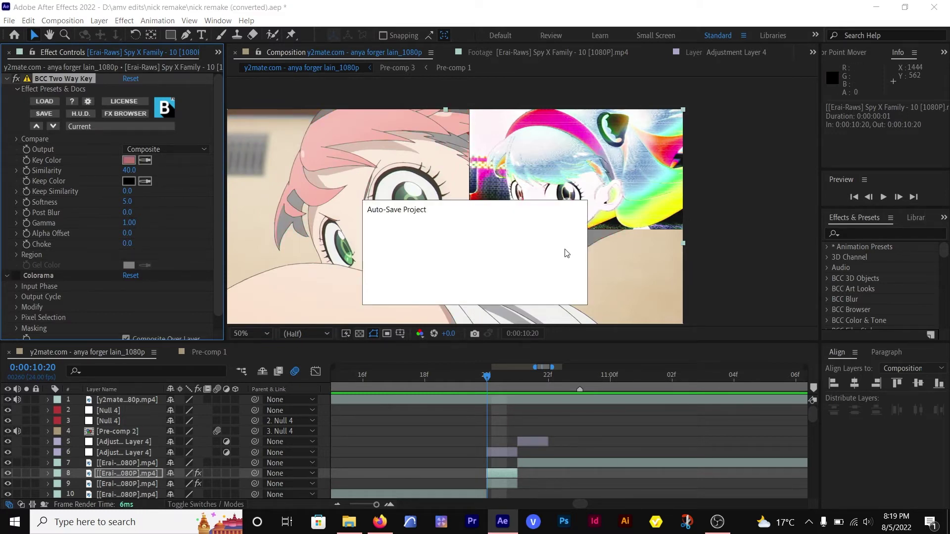
click(131, 170)
text(75)
key(Return)
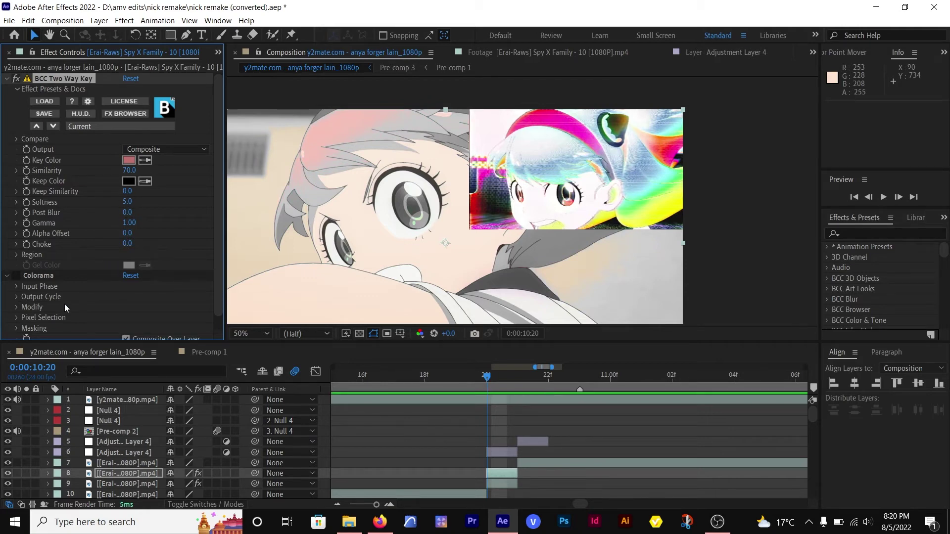
- Reset BCC Two Way Key, sample a pale skin key color and pink keep color with Keep Similarity 20, and enable Colorama
click(132, 75)
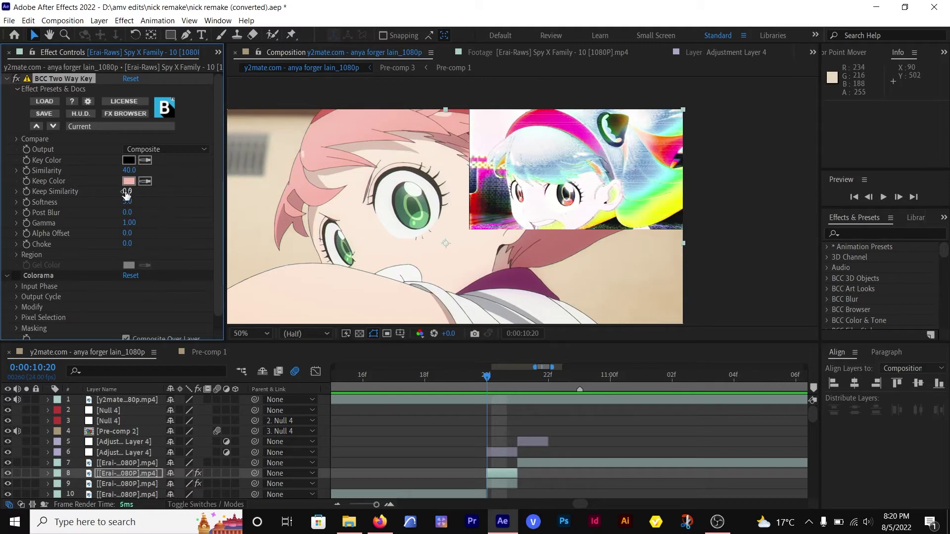
click(145, 160)
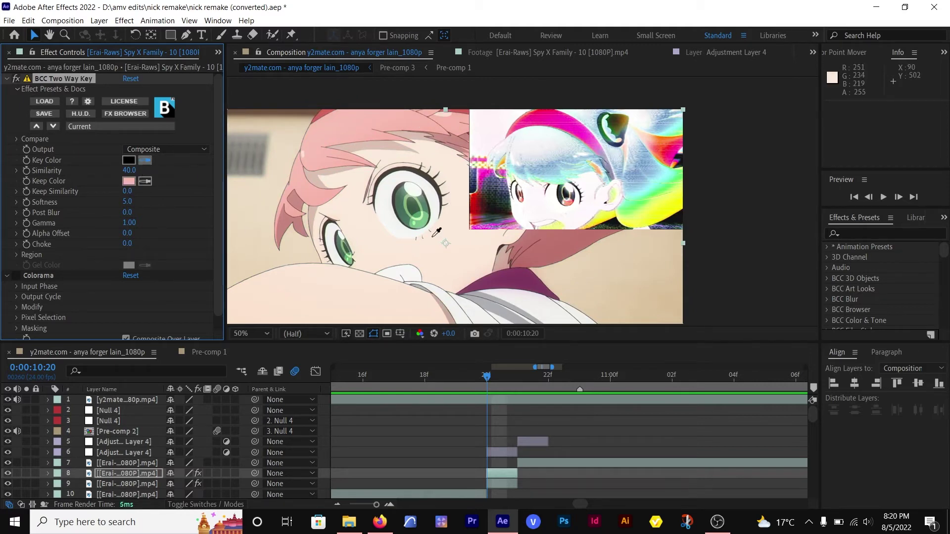
click(461, 257)
click(16, 276)
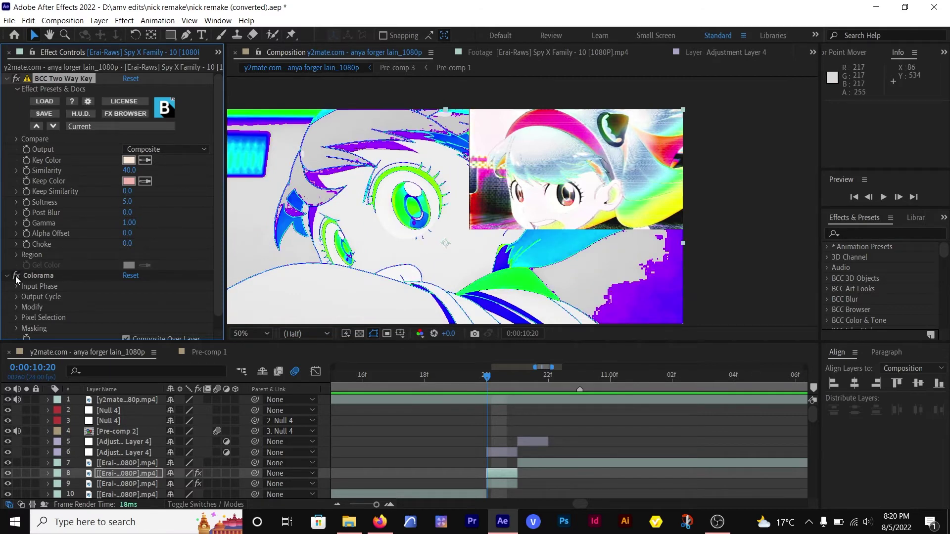
drag(124, 187, 142, 196)
- Try a Colorama Phase Shift of 43° on the upper one-frame clip
scroll(116, 255, down, 1)
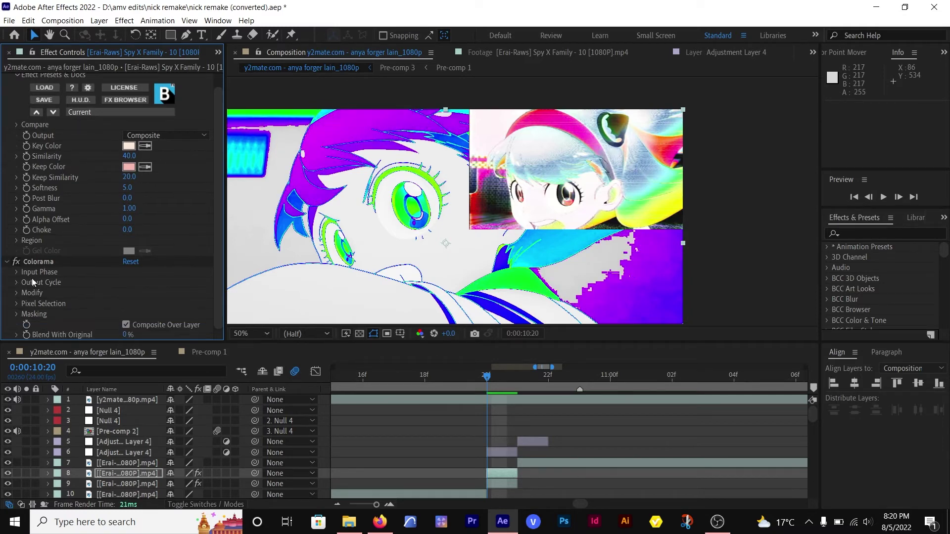
click(18, 272)
scroll(73, 289, down, 1)
drag(143, 316, 163, 315)
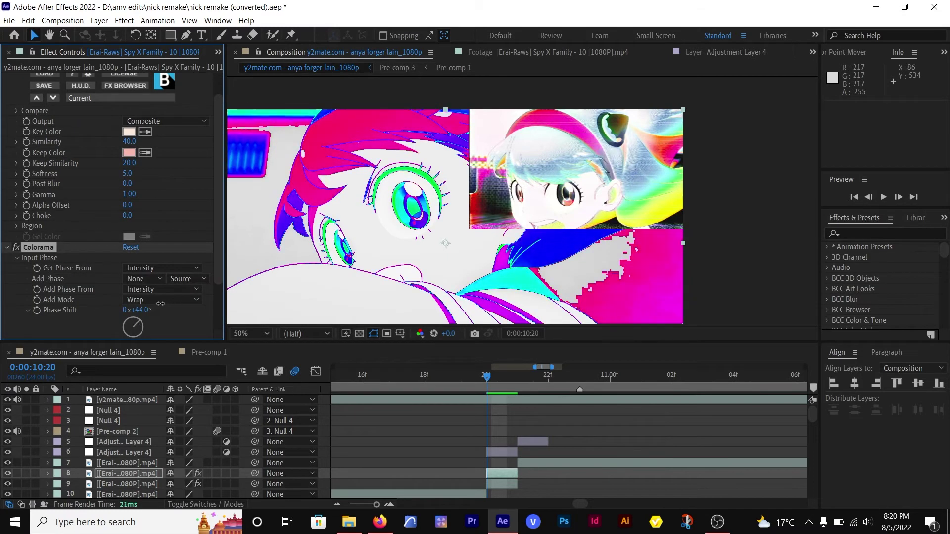
scroll(76, 215, up, 1)
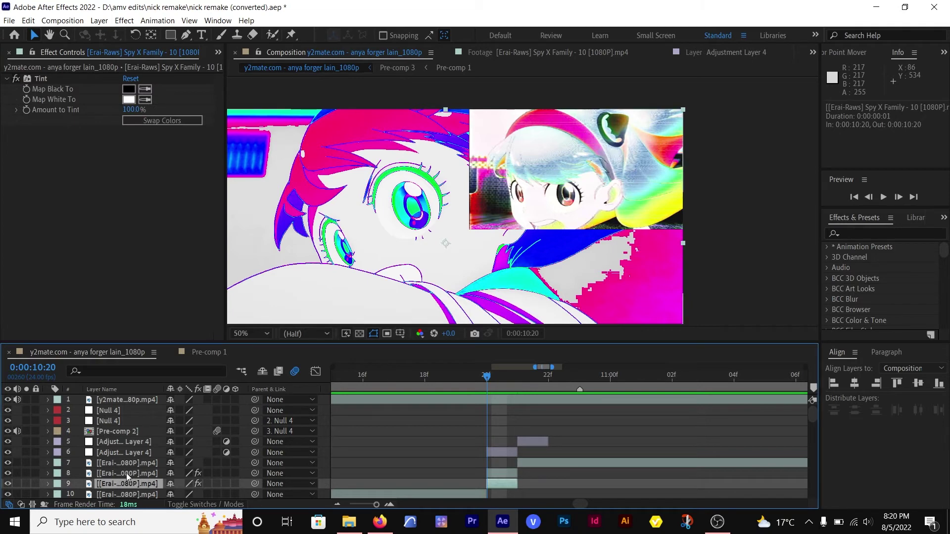
- Compare the one-frame clips with Tint, BCC Two Way Key and Colorama toggled, leaving Colorama off and the key on
click(17, 77)
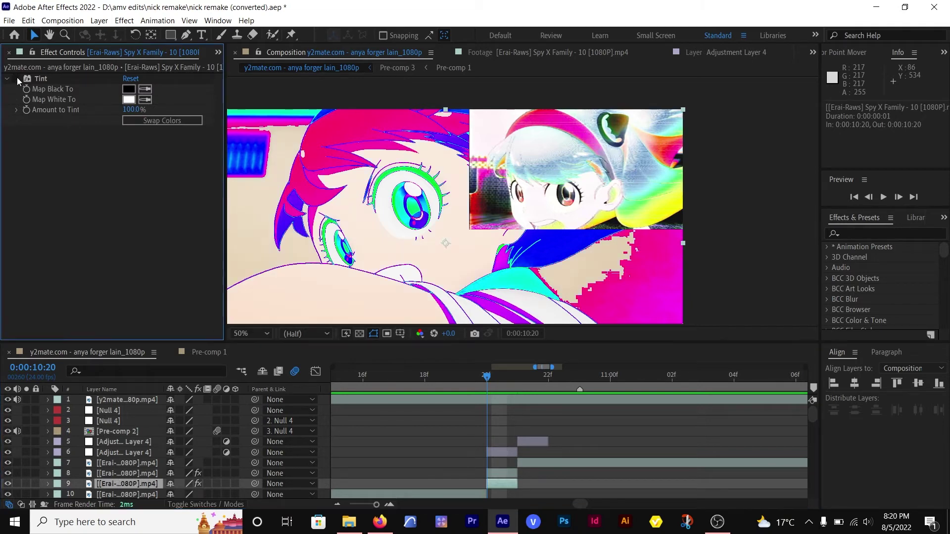
click(127, 472)
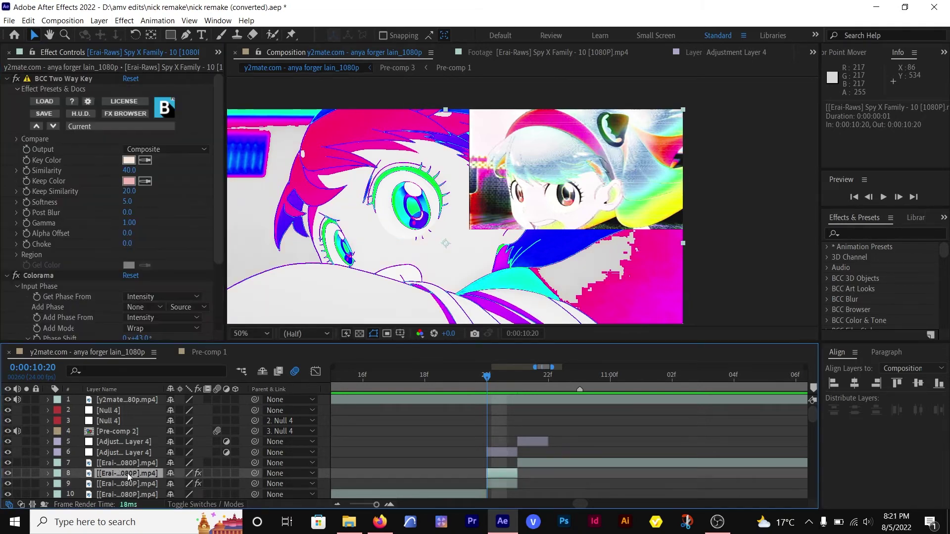
click(16, 78)
click(17, 276)
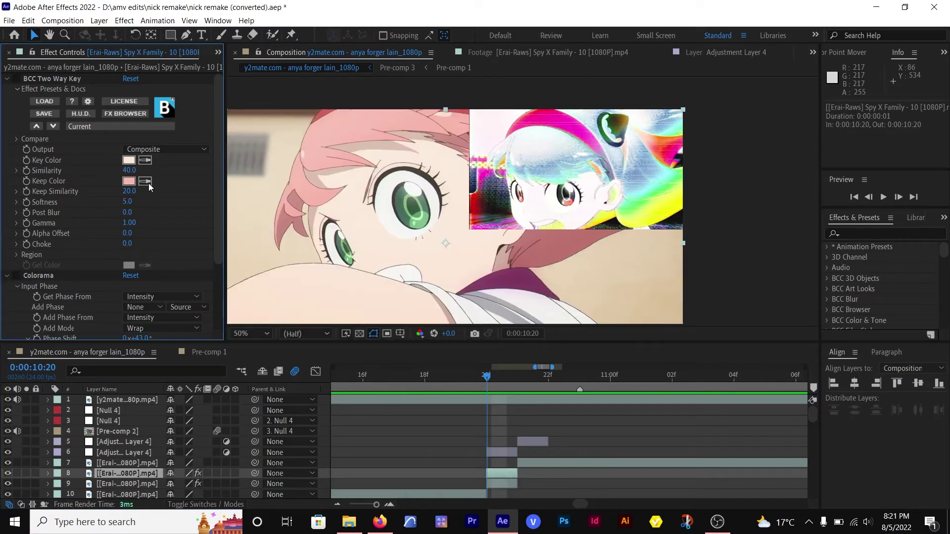
click(17, 79)
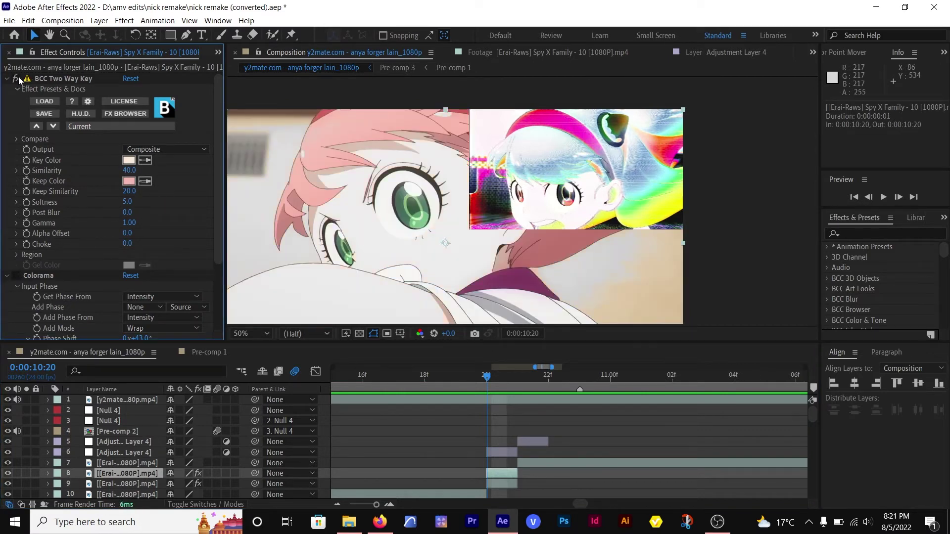
- Try a light gray and a muted green key color in BCC Two Way Key, previewing the result with Colorama
click(145, 160)
click(482, 267)
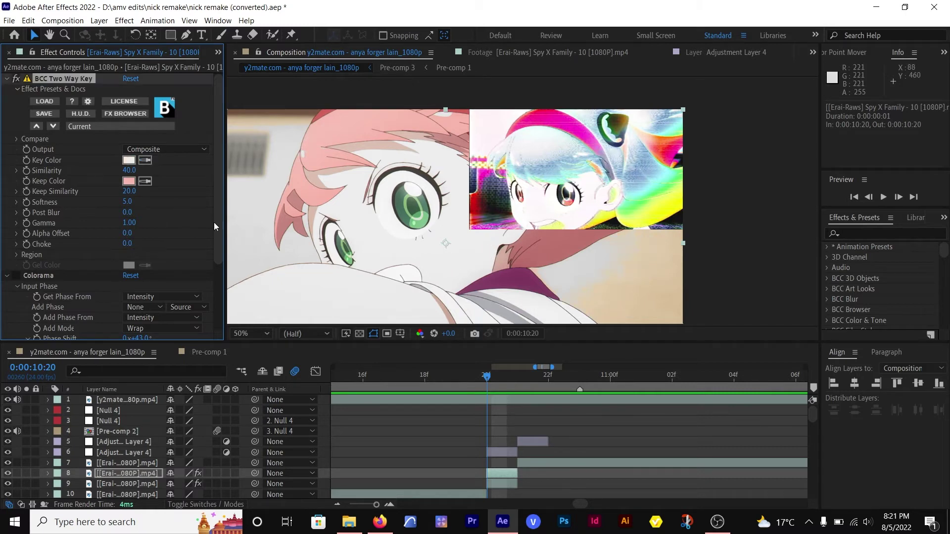
click(145, 160)
click(425, 206)
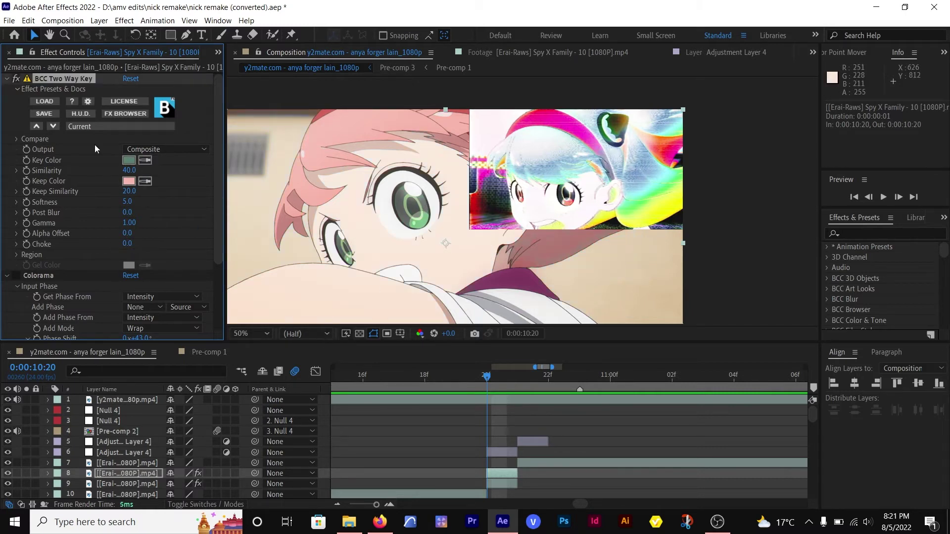
click(18, 276)
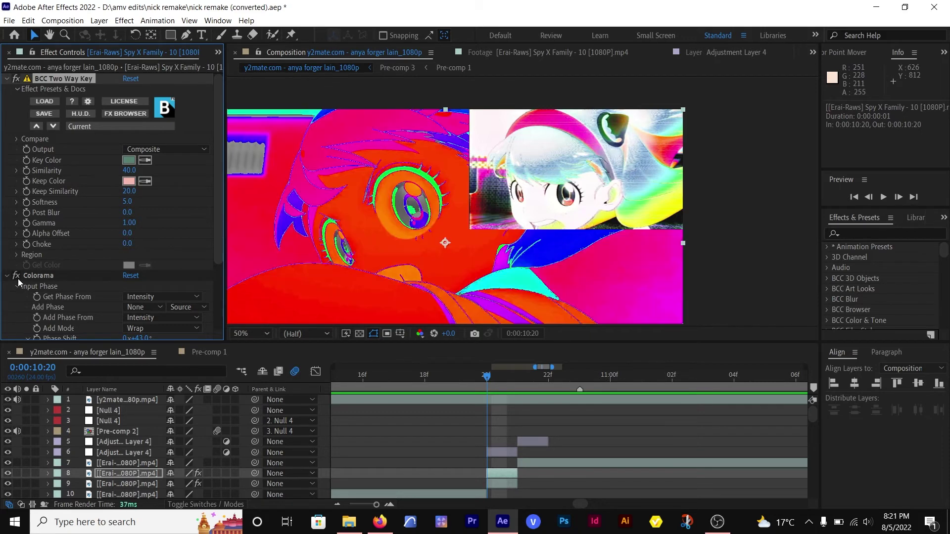
click(17, 276)
- Hide the tinted lower clip, sample a pale skin key color on the upper clip, and set the key's Similarity to 73
click(19, 482)
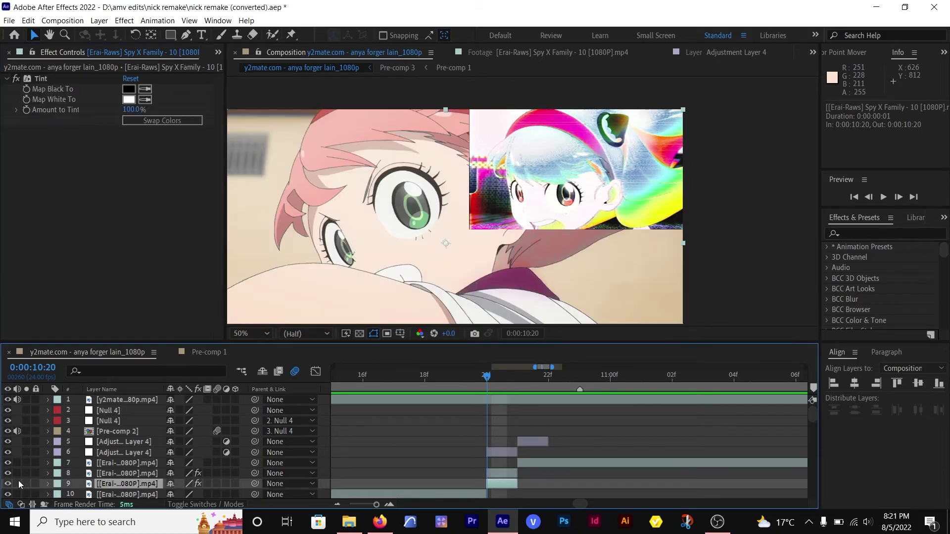
click(497, 474)
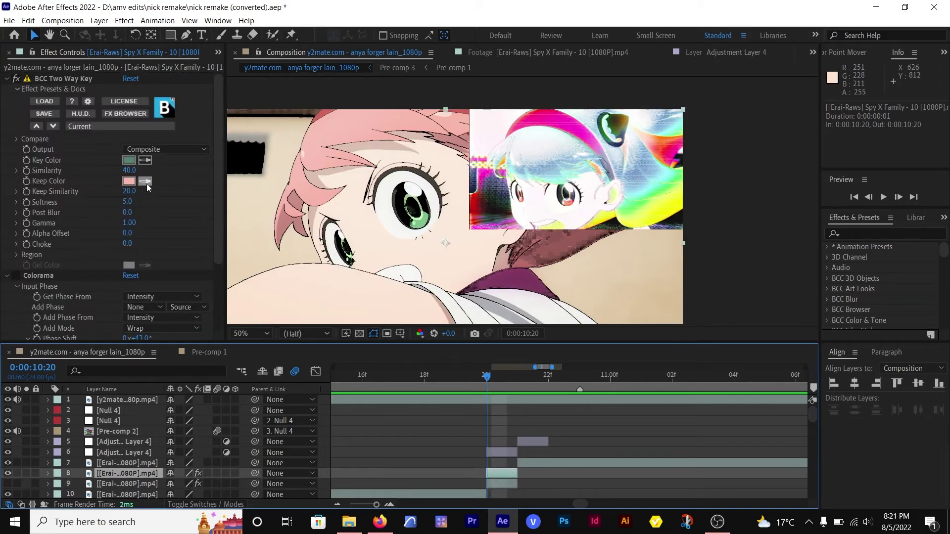
click(144, 160)
click(370, 247)
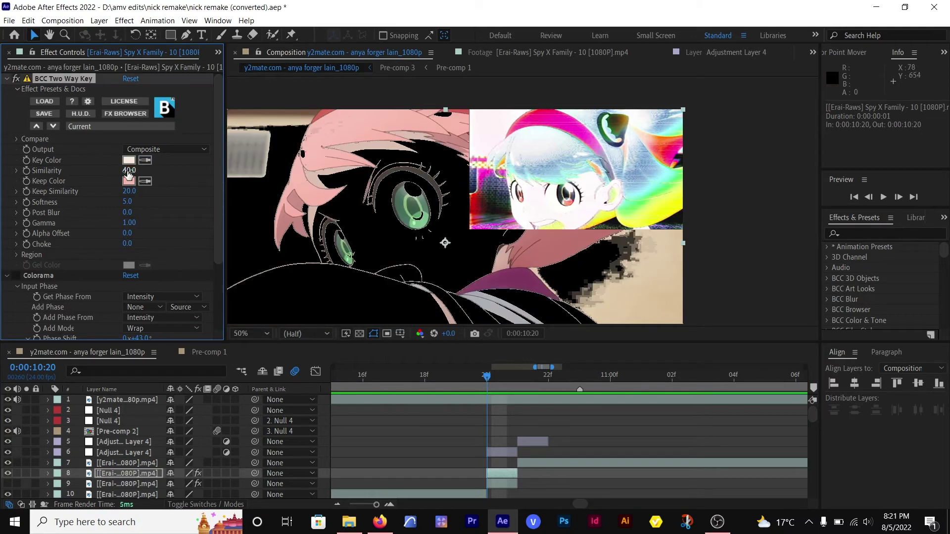
mouse_move(130, 171)
mouse_down()
mouse_move(150, 171)
mouse_move(131, 173)
mouse_up()
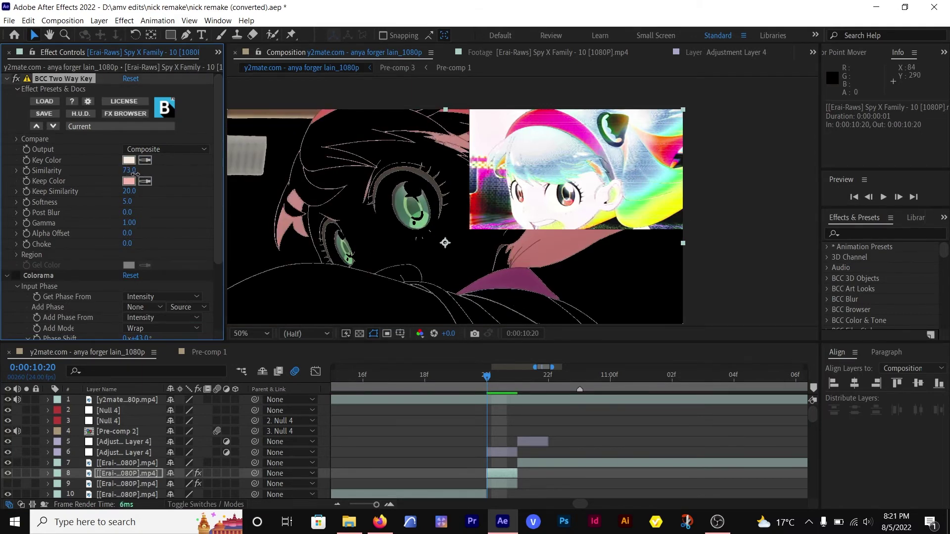
- Switch Colorama back on for the upper one-frame clip and set its Phase Shift to -51°
click(17, 276)
scroll(112, 301, down, 2)
drag(142, 282, 53, 255)
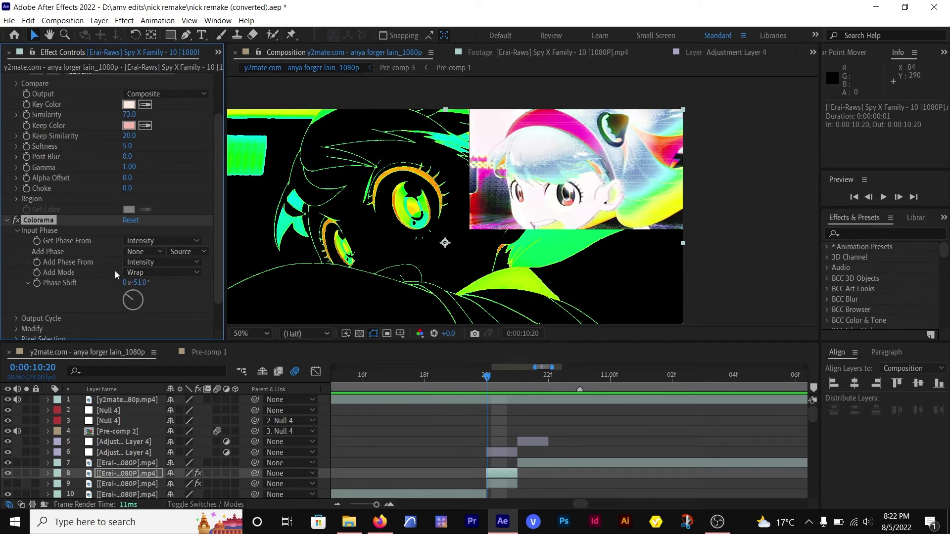
- Examine Colorama's Modify and Pixel Selection settings on the upper clip, and collapse both of its effects
scroll(167, 292, down, 1)
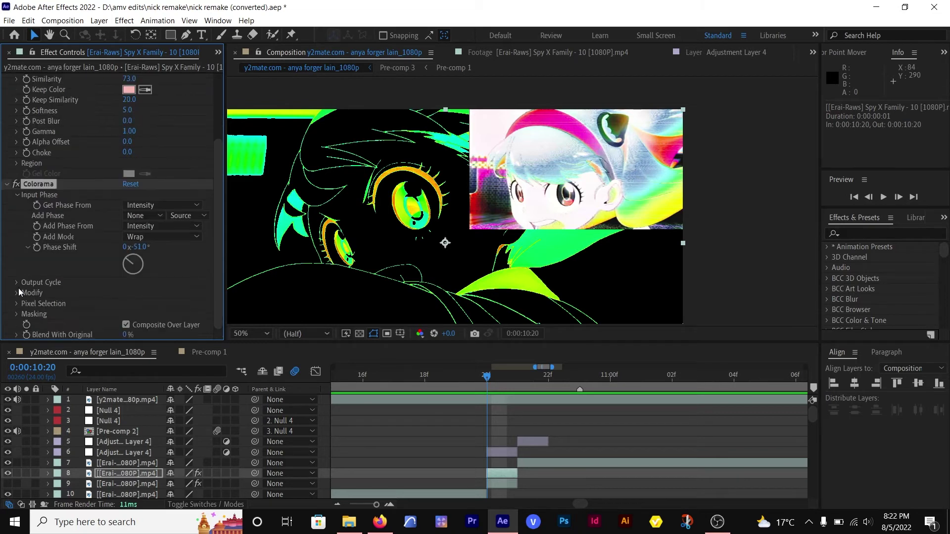
click(18, 293)
scroll(76, 311, down, 1)
click(17, 303)
scroll(16, 304, down, 1)
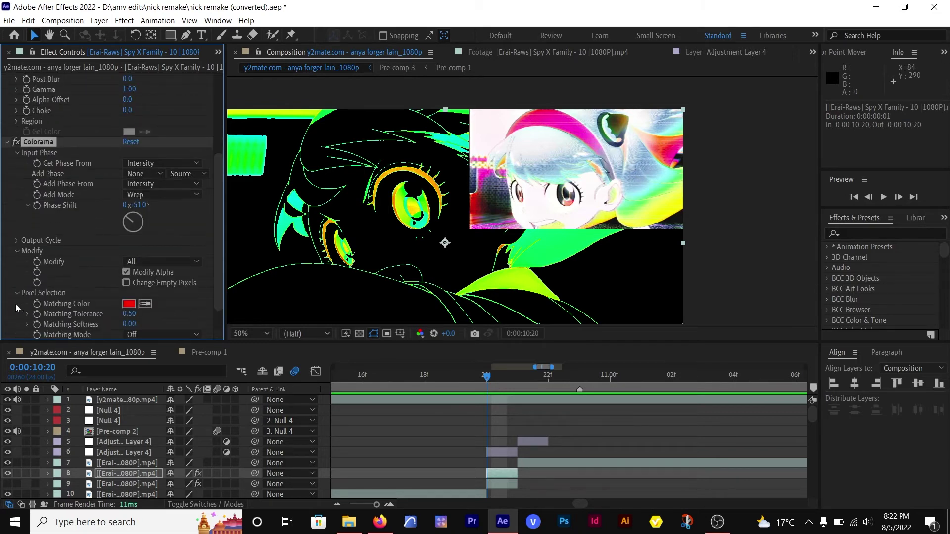
scroll(57, 281, up, 3)
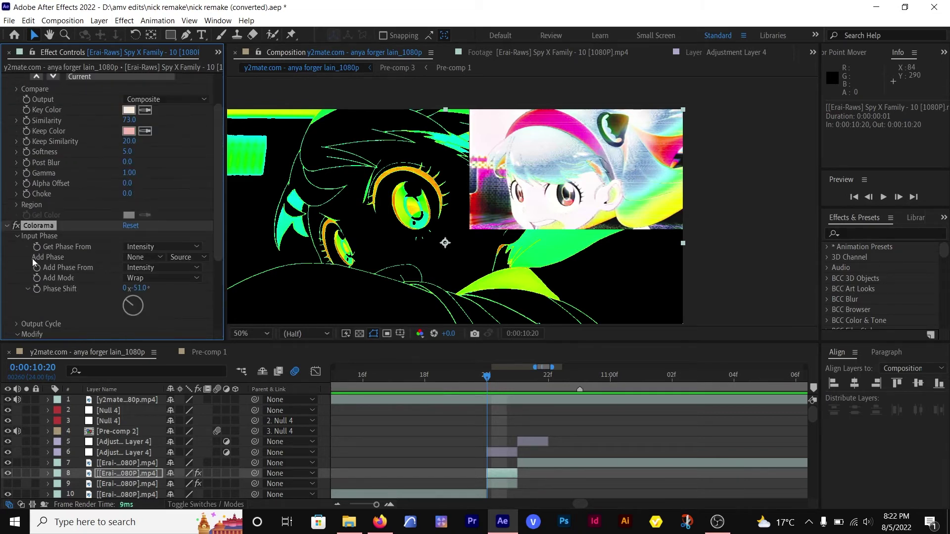
click(6, 227)
click(6, 79)
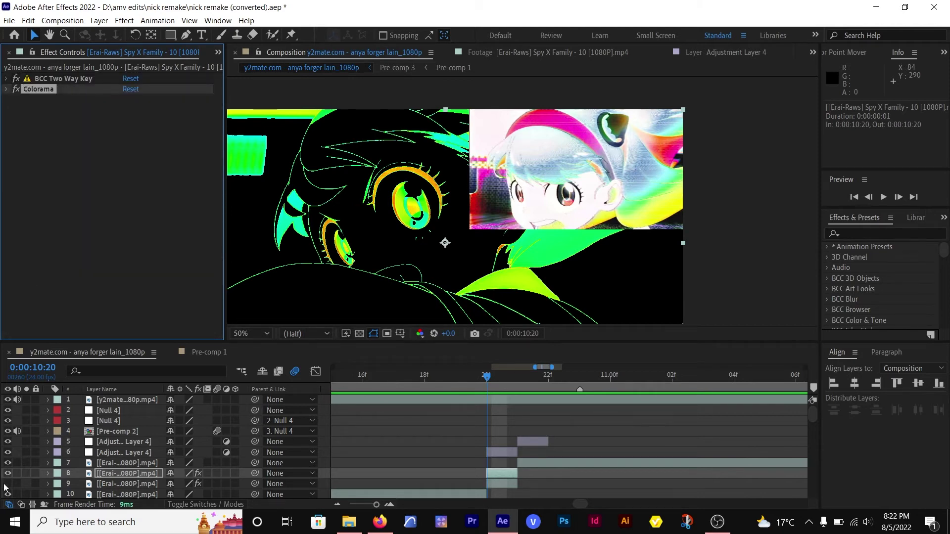
- Make the lower one-frame clip visible again and remove its Tint effect, leaving the upper clip selected
click(499, 495)
click(501, 483)
click(41, 79)
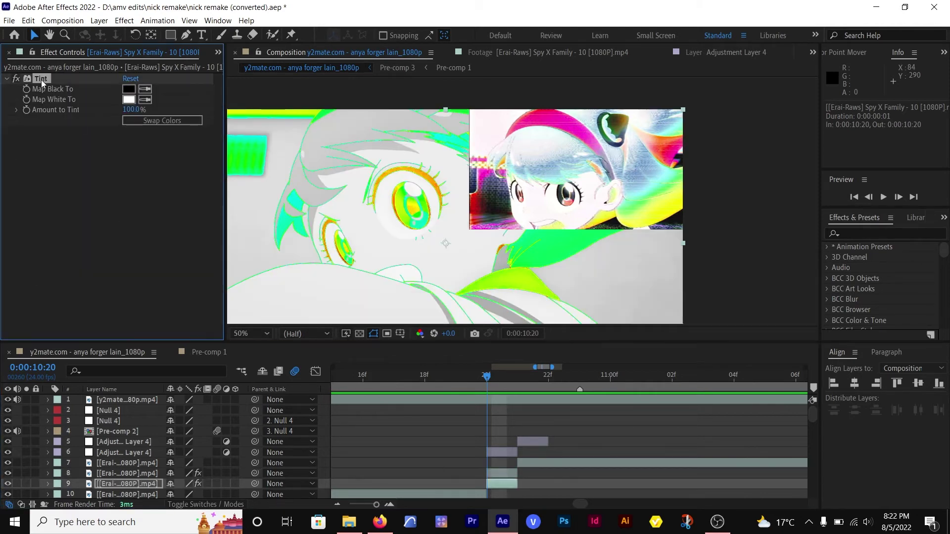
key(Delete)
click(497, 474)
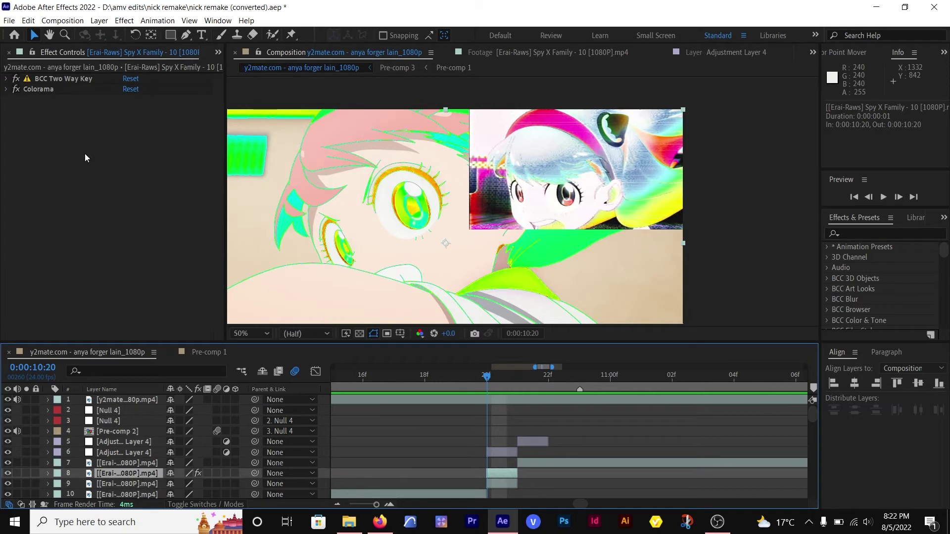
- Try the Multiply and Add blending modes on the upper one-frame clip, and undo both
click(6, 89)
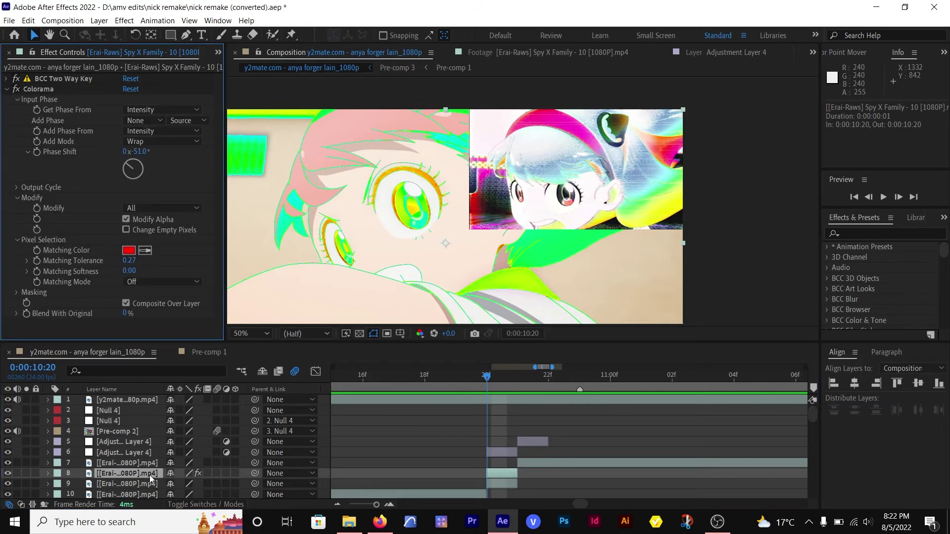
click(206, 504)
click(186, 473)
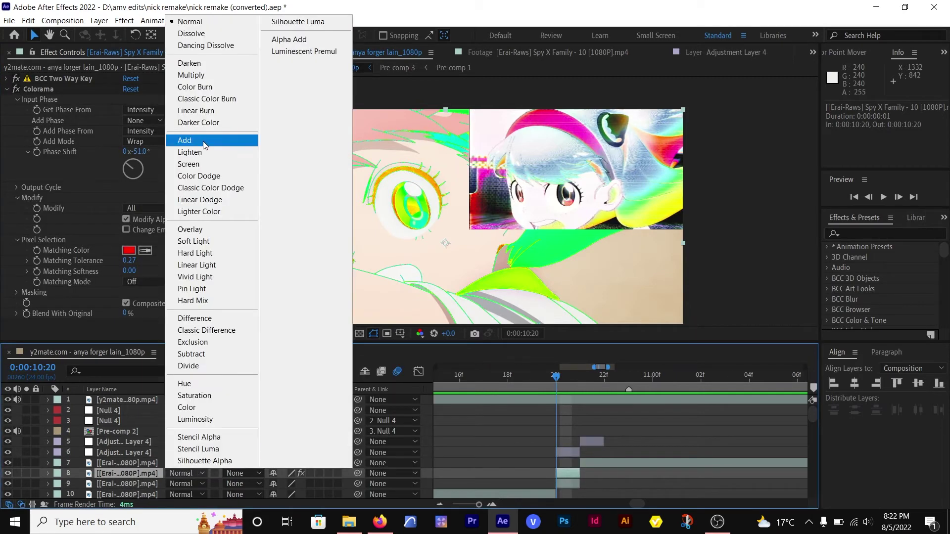
click(201, 77)
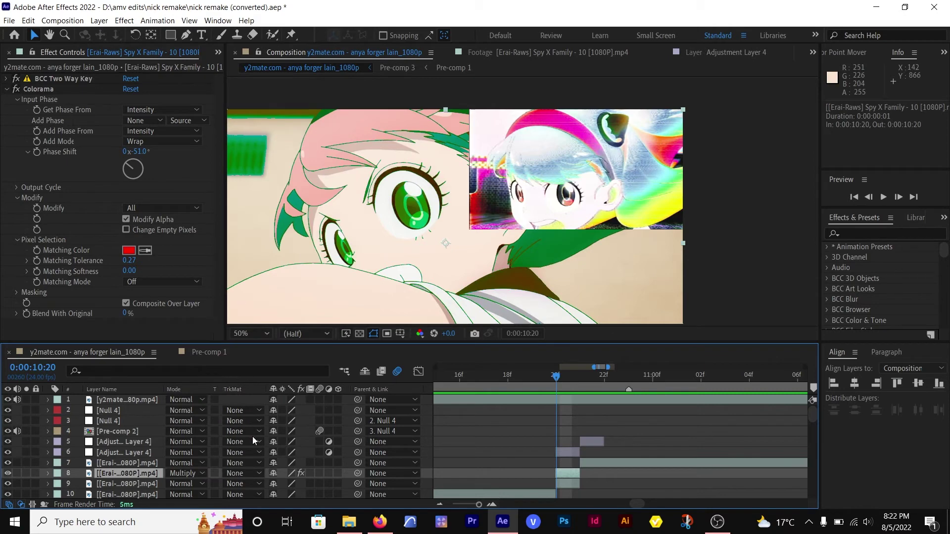
click(196, 478)
click(217, 138)
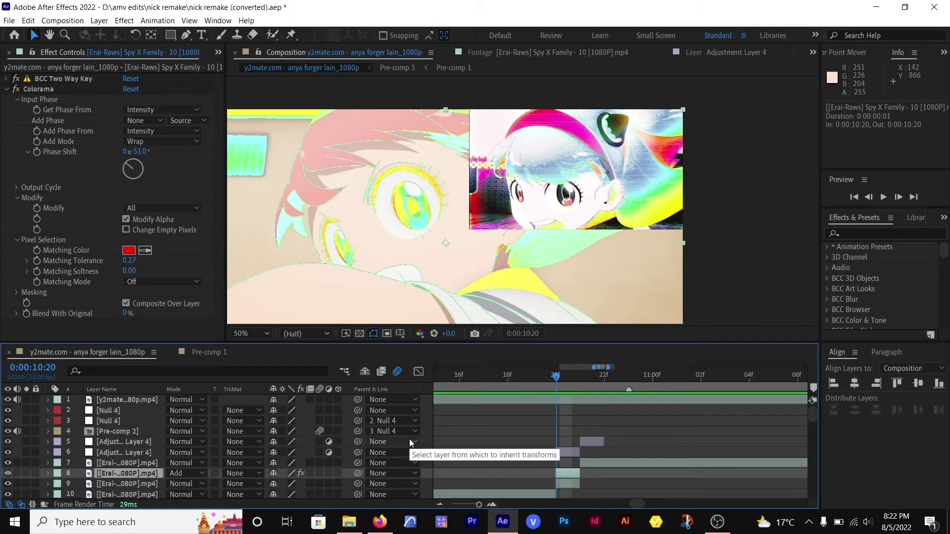
key(ctrl+z)
key(ctrl+z)
- Remove the Colorama and BCC Two Way Key effects from the upper one-frame clip
click(39, 89)
key(Delete)
click(48, 78)
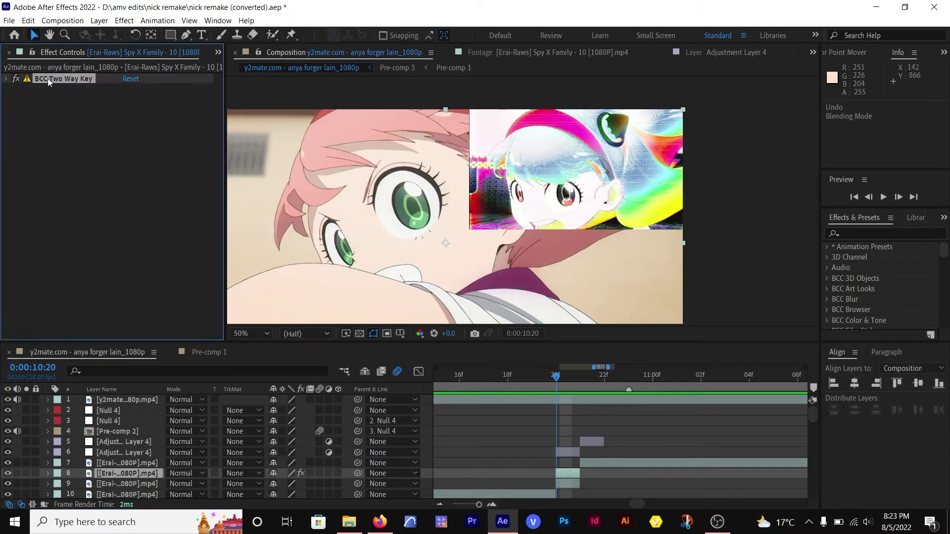
key(Delete)
- Extend the end of the work area to about 14:18 and start a preview of the edit
click(587, 379)
drag(588, 379, 673, 381)
scroll(575, 402, down, 3)
key(space)
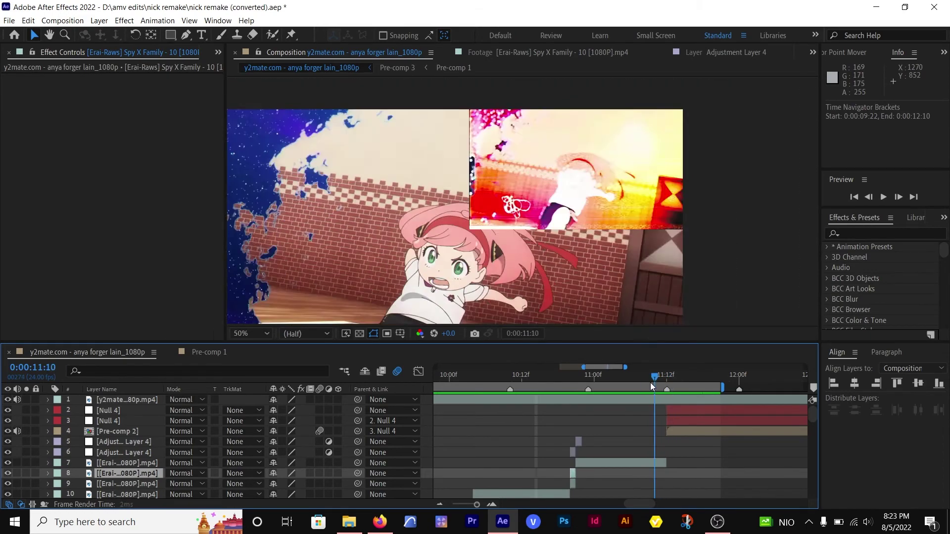
drag(586, 367, 782, 385)
key(space)
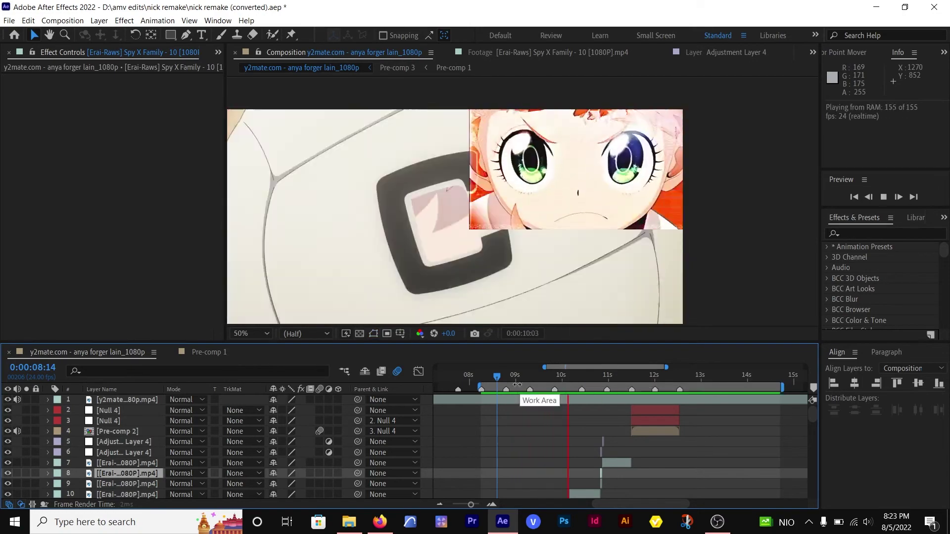
- Return to 0:00:08:09, lower the system volume, and play back the edit beside the reference video
click(487, 377)
key(XF86AudioLowerVolume)
key(XF86AudioLowerVolume)
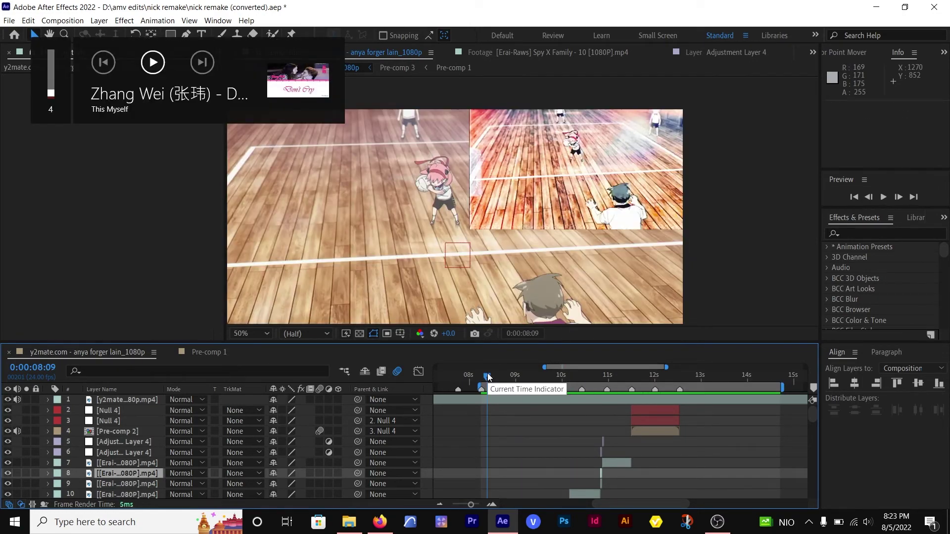
click(904, 7)
click(883, 19)
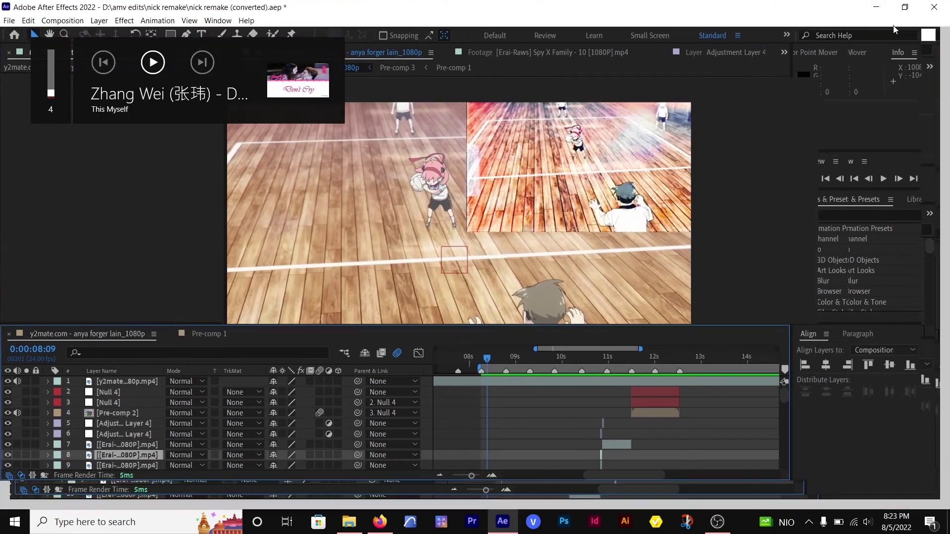
key(space)
key(space)
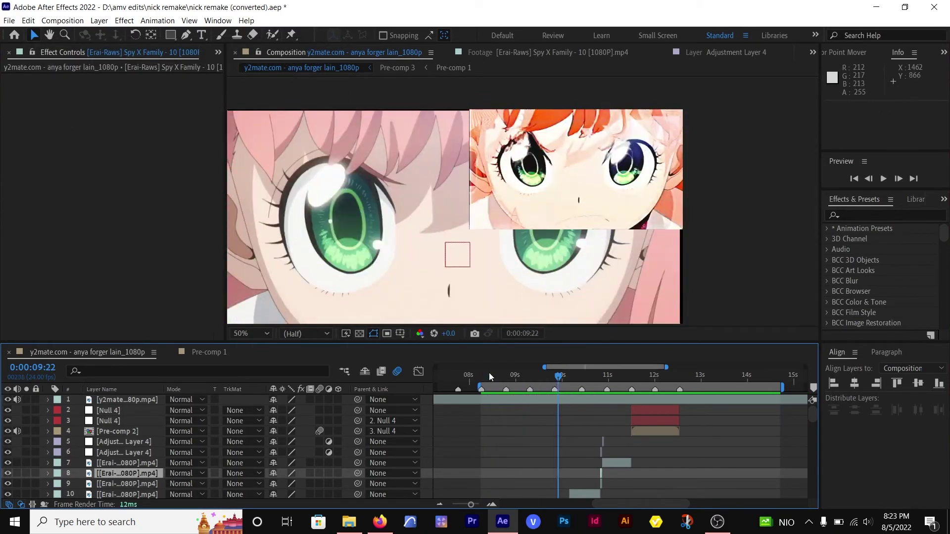
- Replay the edit from 0:00:08:08 and again from 0:00:10:12 to study the reference's upcoming transitions
click(486, 377)
key(space)
key(space)
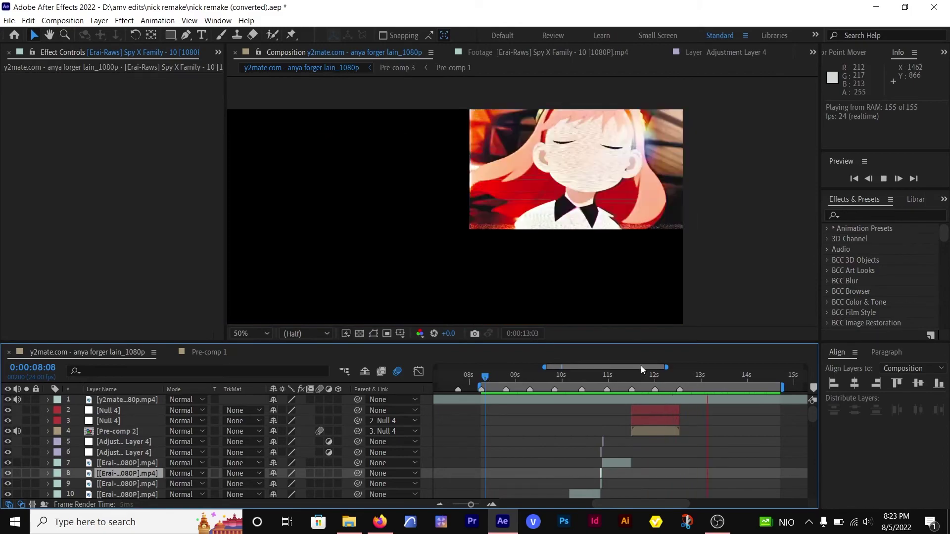
key(space)
click(585, 376)
key(space)
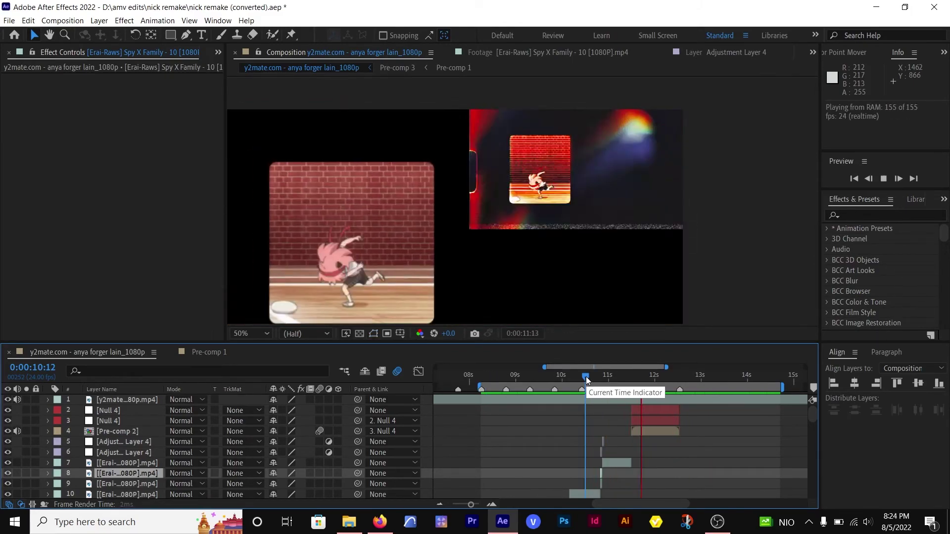
key(space)
- Go to the start of Pre-comp 2 at 0:00:11:12 and open the pre-comp
mouse_move(623, 382)
mouse_down()
mouse_move(649, 382)
mouse_move(634, 378)
mouse_up()
scroll(654, 421, up, 2)
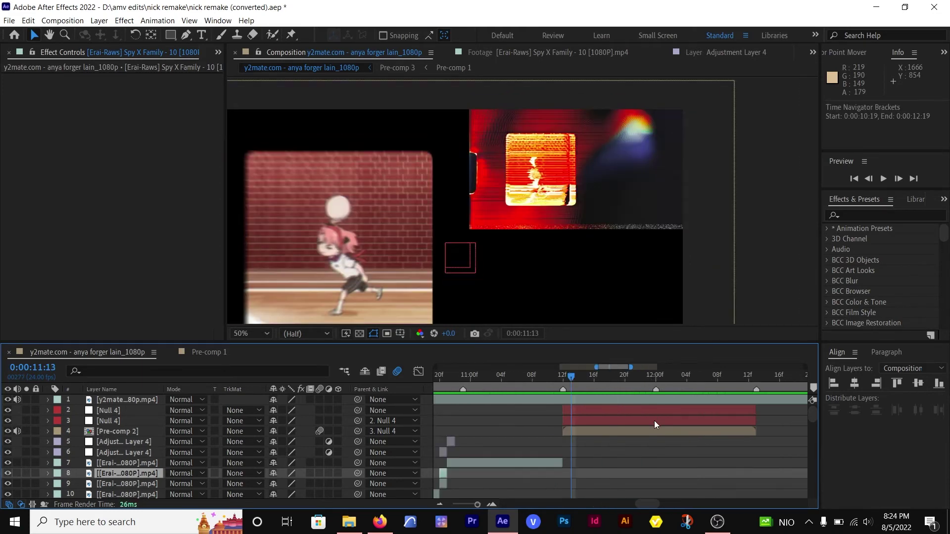
click(599, 434)
mouse_move(572, 380)
mouse_down()
mouse_move(636, 385)
mouse_move(565, 386)
mouse_up()
double_click(591, 429)
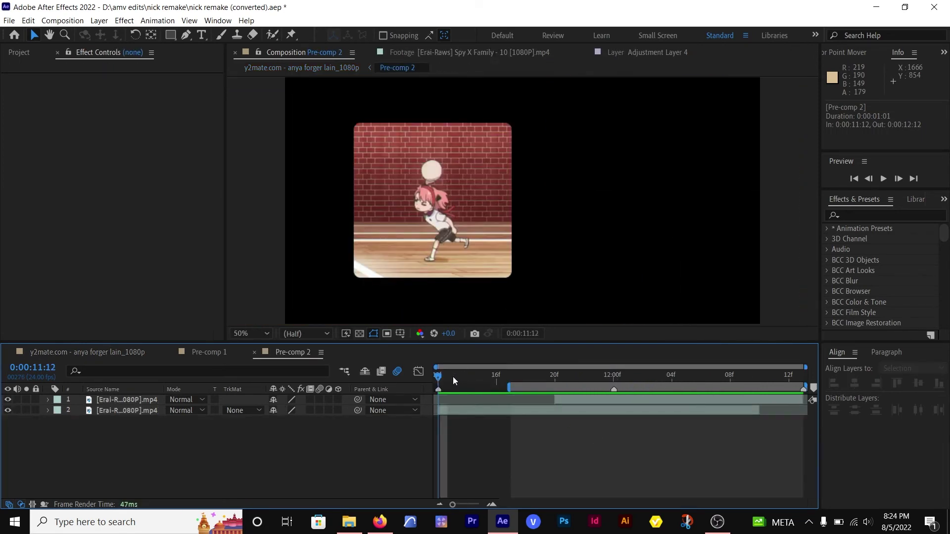
click(451, 413)
key(ctrl+space)
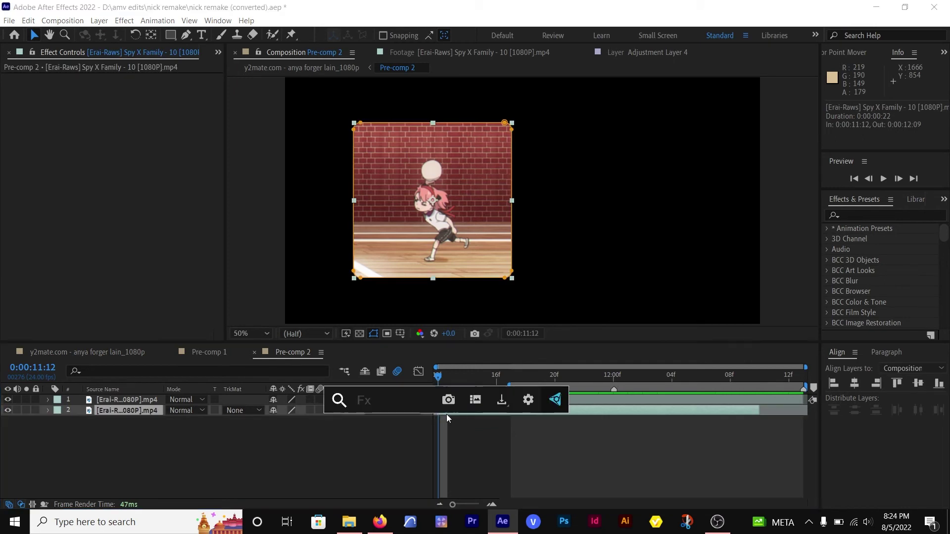
text(lens)
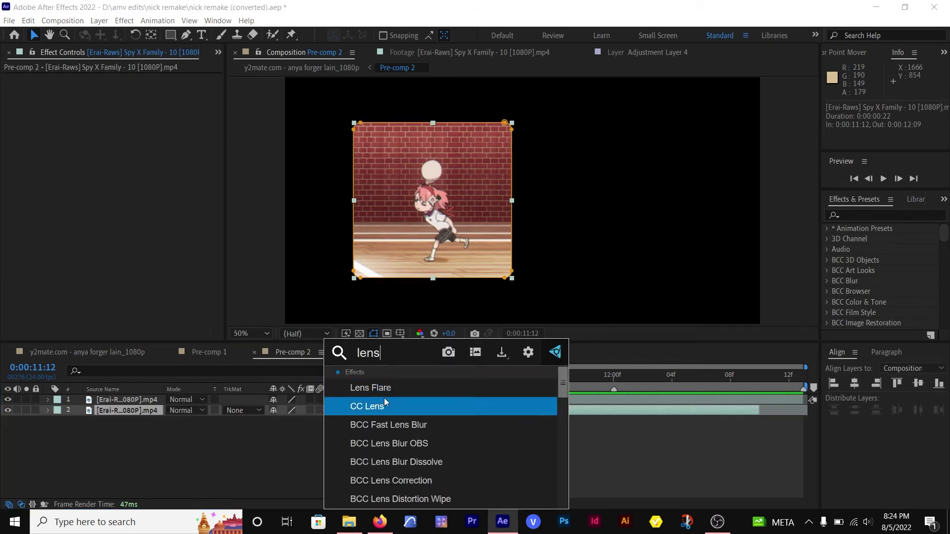
- Add a new adjustment layer above the clips in Pre-comp 2 and apply BCC Lens Blur OBS to it
right_click(209, 455)
mouse_move(329, 326)
click(404, 419)
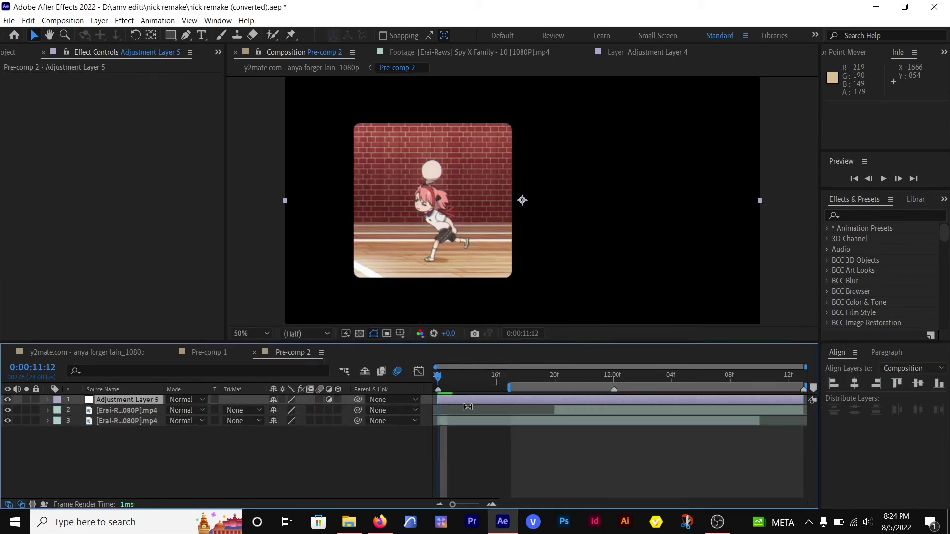
key(ctrl+space)
text(lens bl)
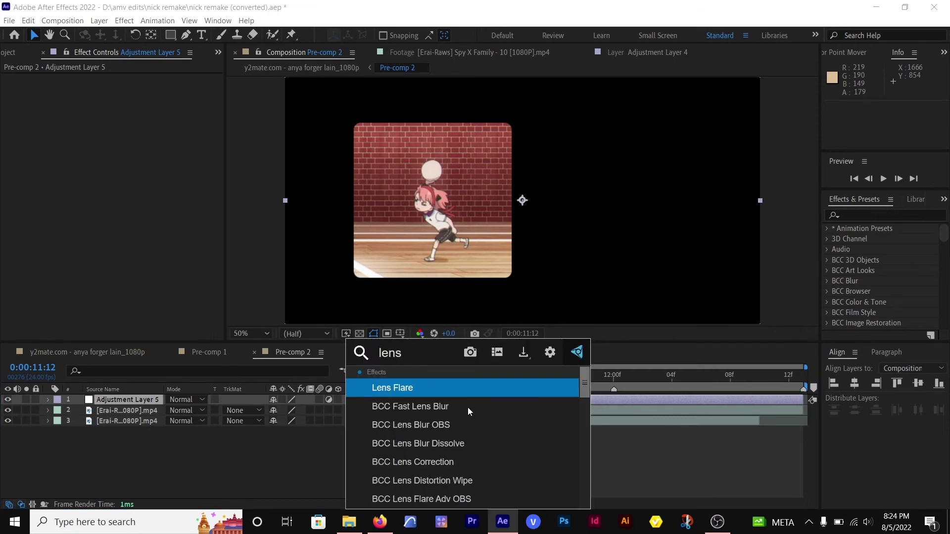
click(467, 407)
click(480, 400)
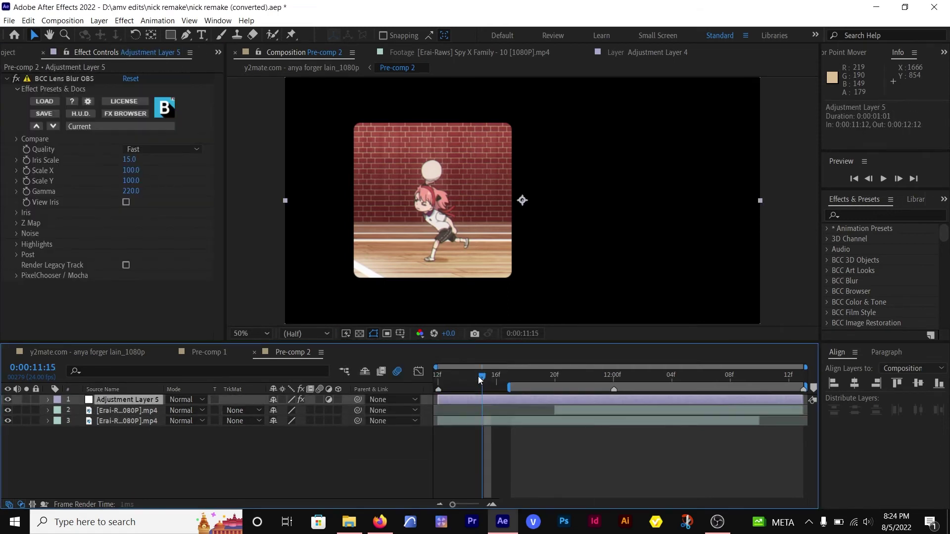
- Keyframe the lens blur's Iris Scale at 10 at 0:00:11:12 and reveal the keyframe in the timeline
drag(480, 377, 438, 378)
drag(128, 160, 107, 166)
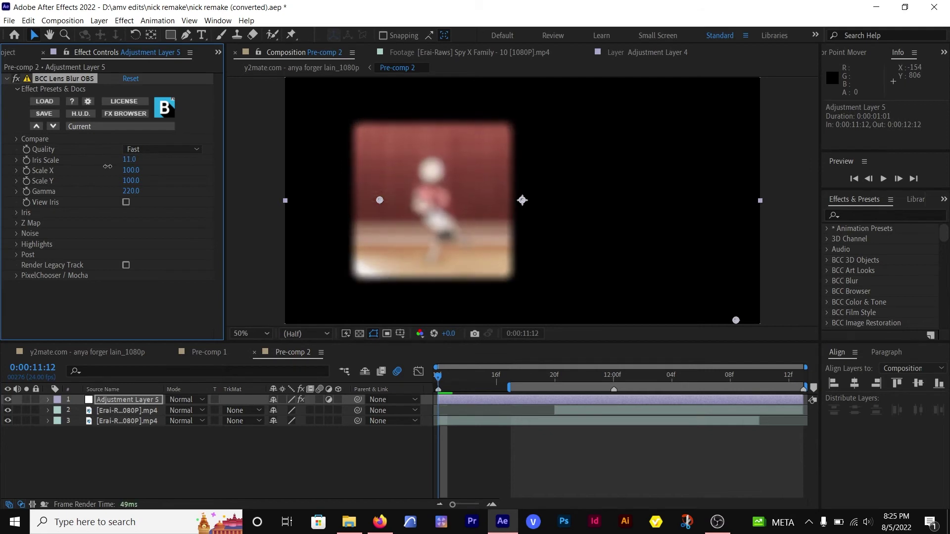
click(27, 160)
key(u)
- Add a second Iris Scale keyframe at 0:00:11:17 with the value 0
key(shift+Page_Down)
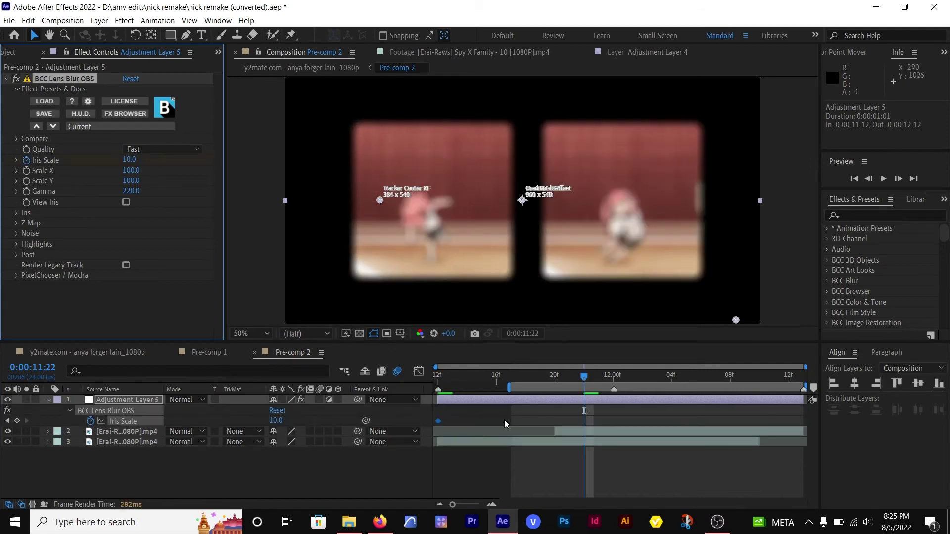
click(511, 377)
click(17, 421)
click(275, 421)
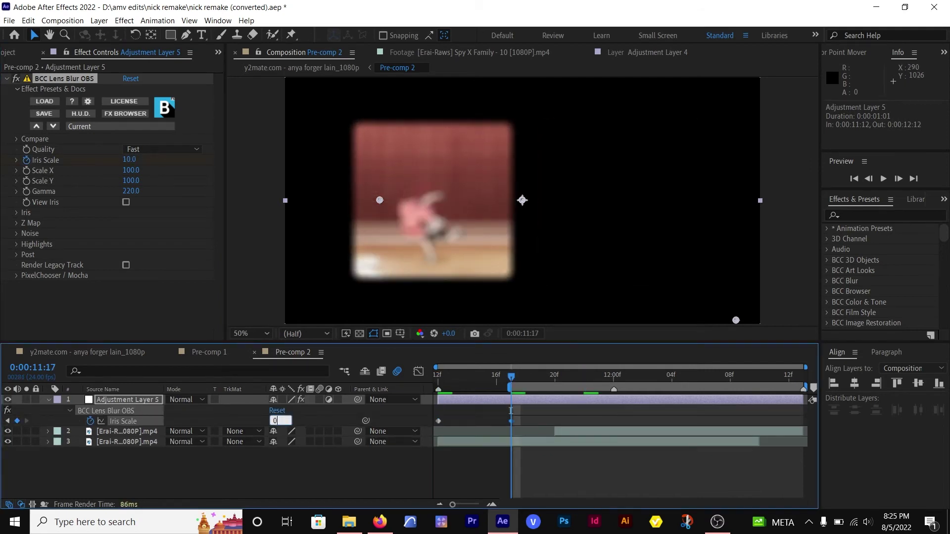
text(0)
key(Return)
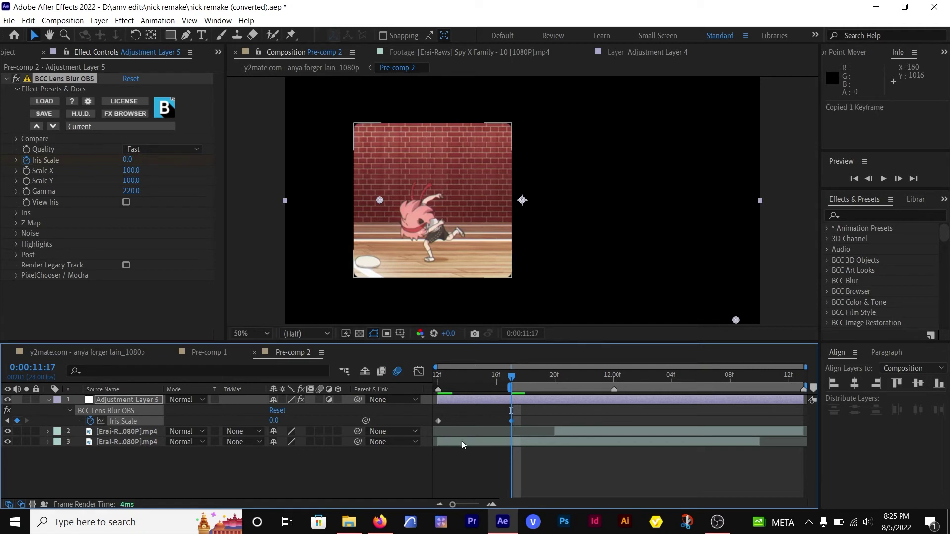
- Paste the keyframed BCC Lens Blur OBS onto the lower clip and delete the adjustment layer
click(478, 445)
key(ctrl+v)
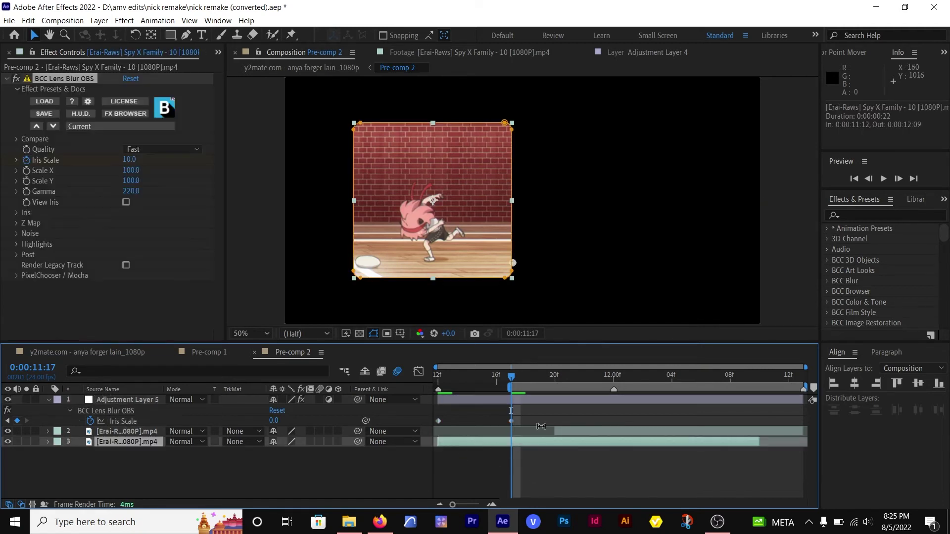
click(521, 402)
key(Delete)
- Paste the keyframed lens blur onto the upper clip at its start, 0:00:11:20
drag(564, 379, 560, 394)
click(561, 397)
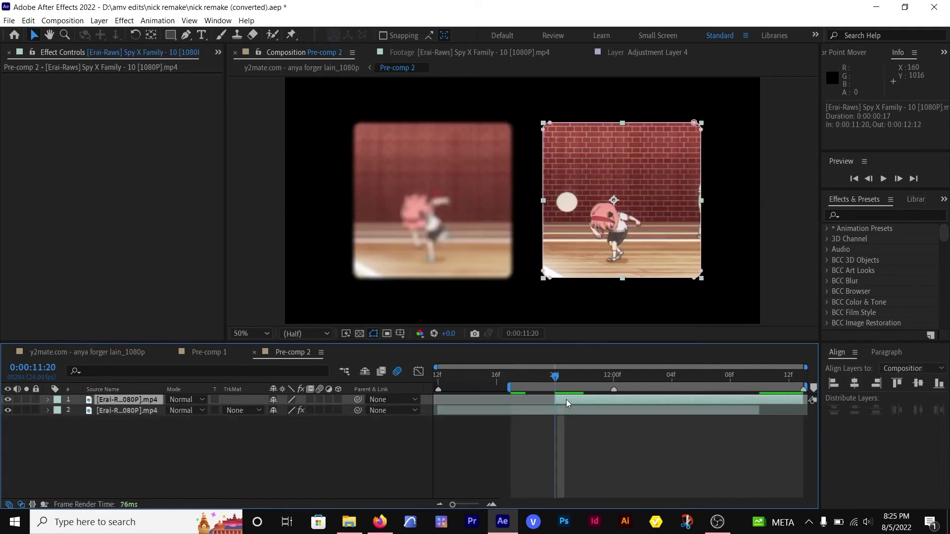
key(ctrl+v)
- Move the lower clip's Iris Scale keyframes so they begin at 0:00:11:12, and reveal the upper clip's keyframes
click(544, 411)
key(u)
drag(599, 452, 439, 435)
click(584, 401)
key(u)
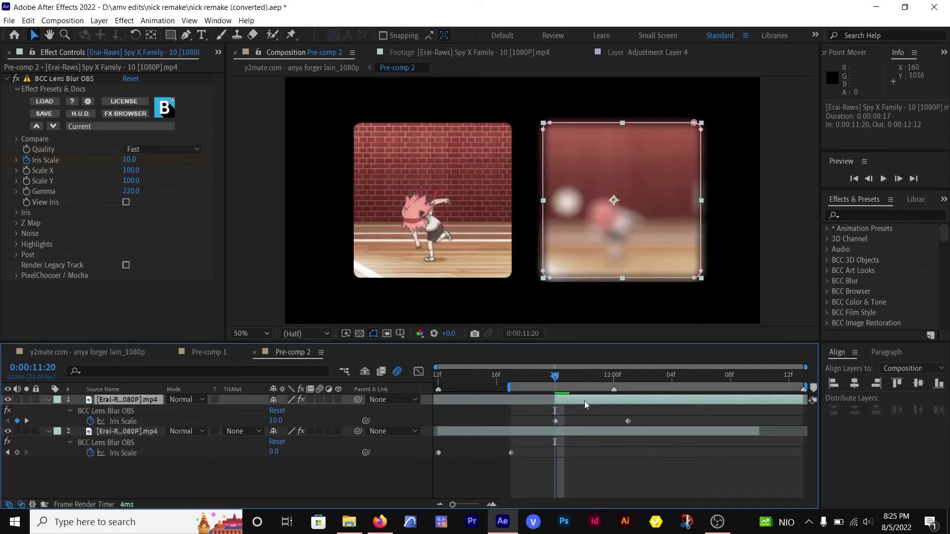
- Scrub through Pre-comp 2 to check the blur on both clips, and return to 0:00:11:12
click(583, 379)
drag(584, 380, 687, 380)
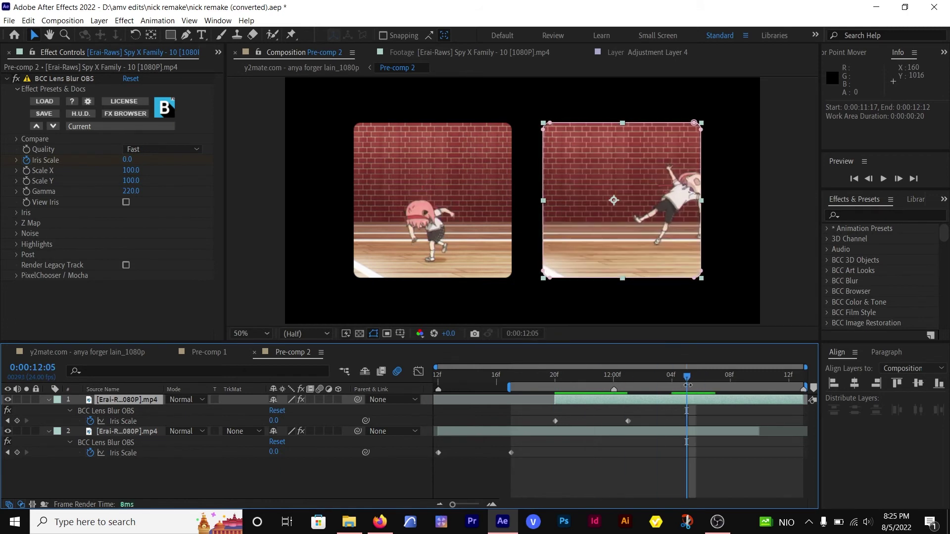
key(ctrl+z)
key(ctrl+z)
key(ctrl+shift+z)
click(571, 448)
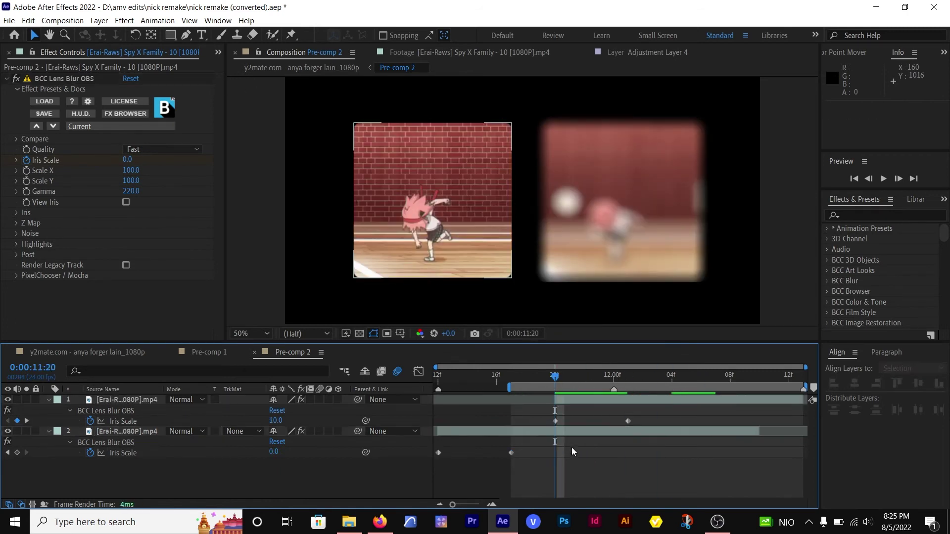
drag(554, 380, 463, 401)
key(j)
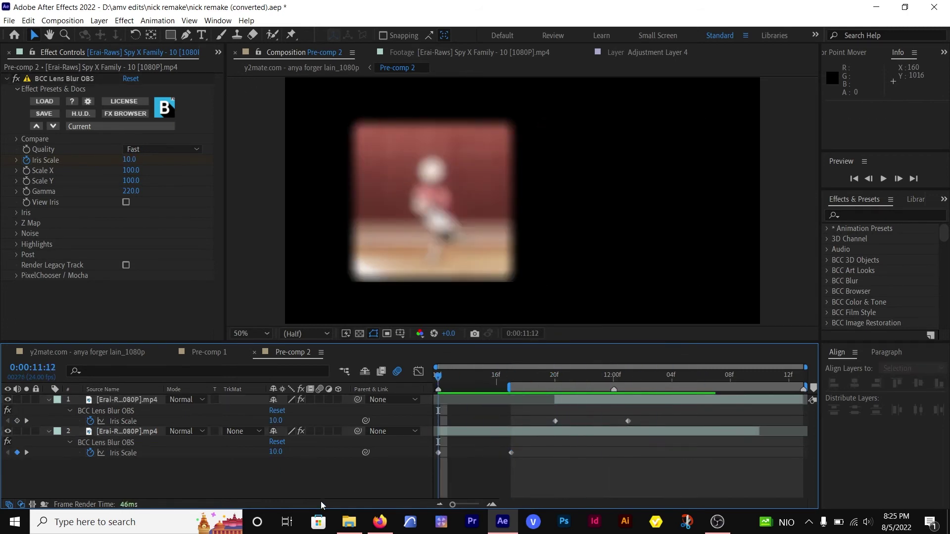
- Try the nice_twitch_shake preset on the lower clip, preview it, and undo it
click(450, 430)
key(ctrl+space)
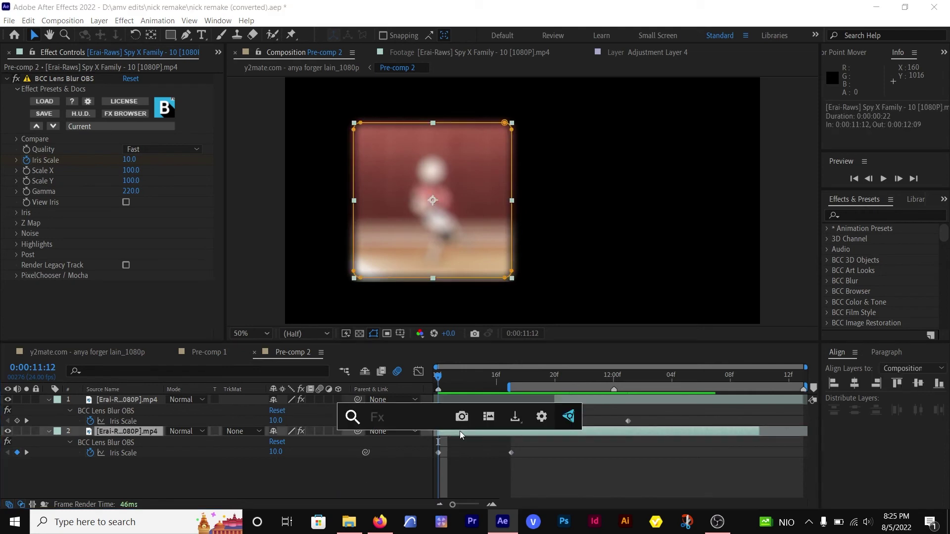
text(twitch)
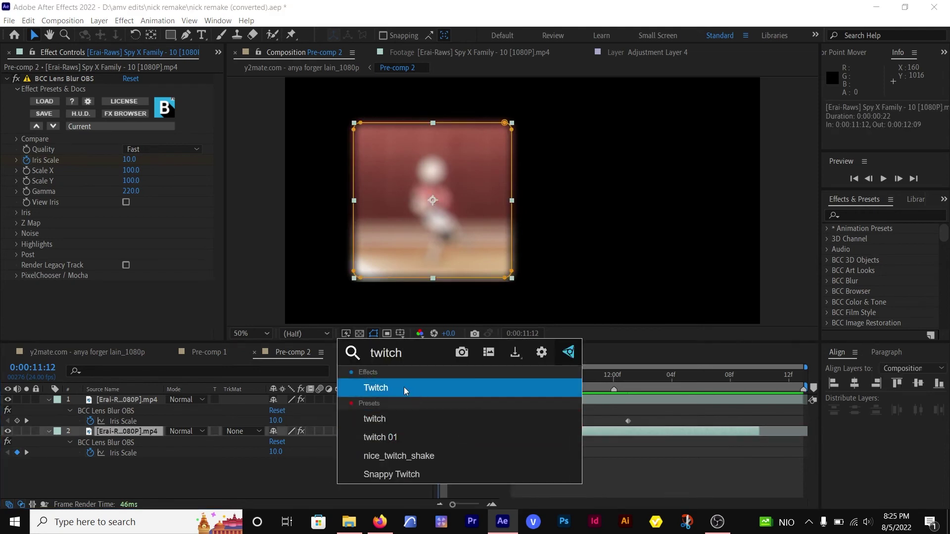
click(443, 456)
drag(446, 378, 420, 387)
key(ctrl+z)
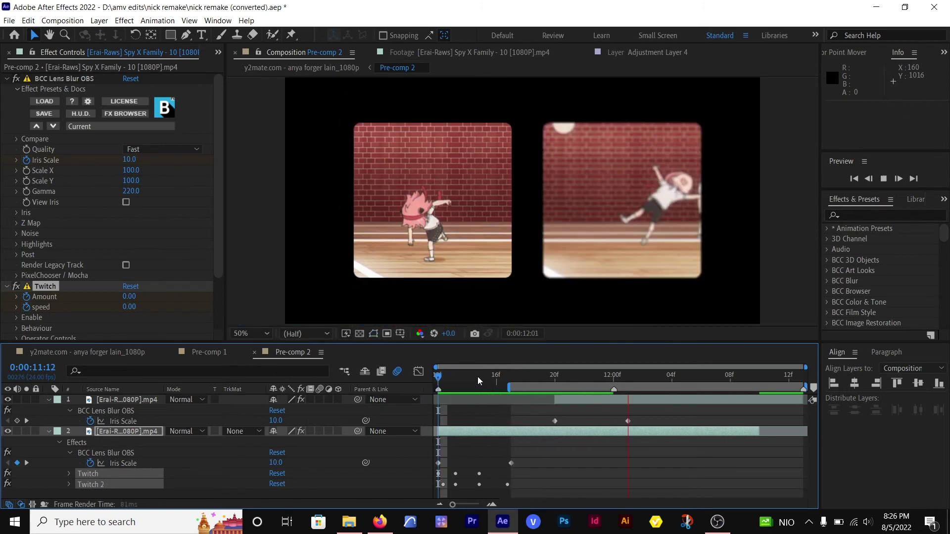
- Apply the Twitch effect to the lower clip, enable its Slide option, and set Slide RGB Split to 23
key(ctrl+space)
text(twit)
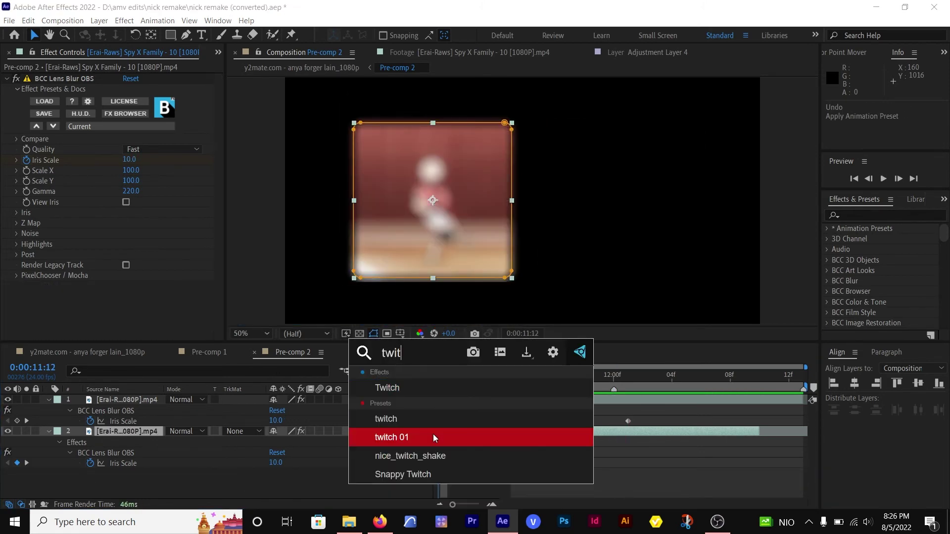
click(390, 389)
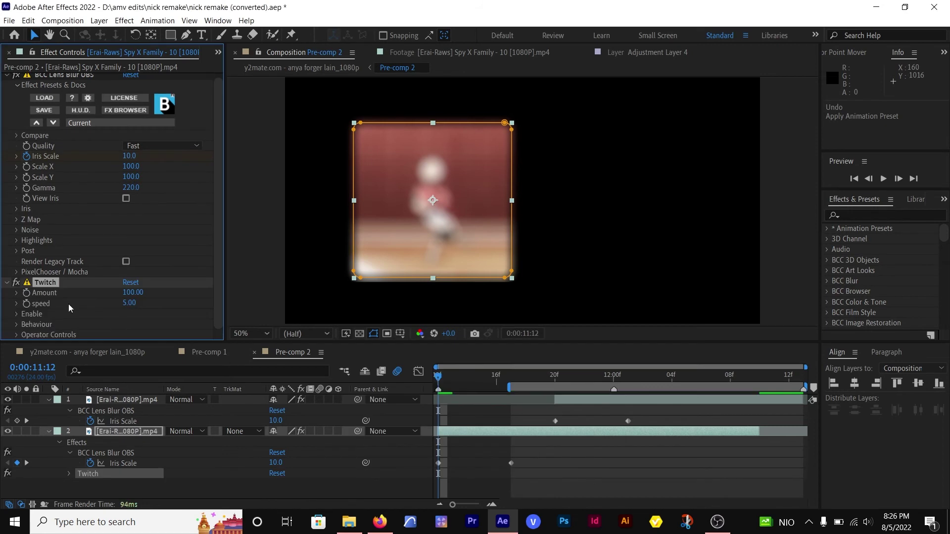
click(30, 314)
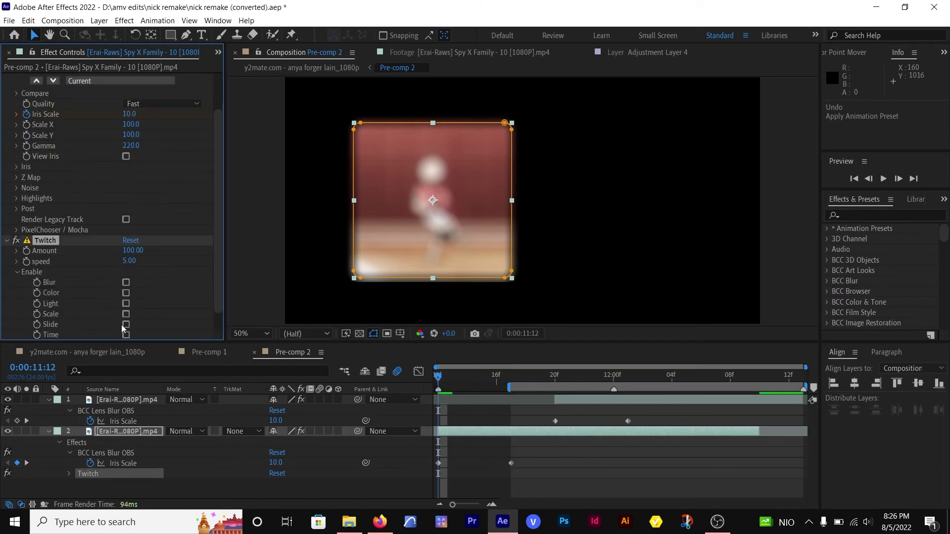
click(126, 324)
click(17, 273)
click(17, 335)
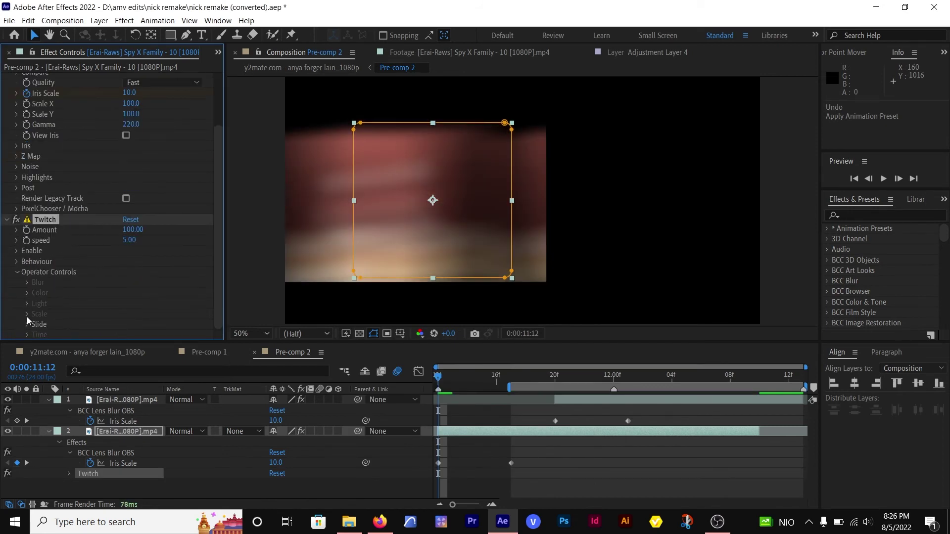
click(27, 324)
drag(131, 316, 142, 316)
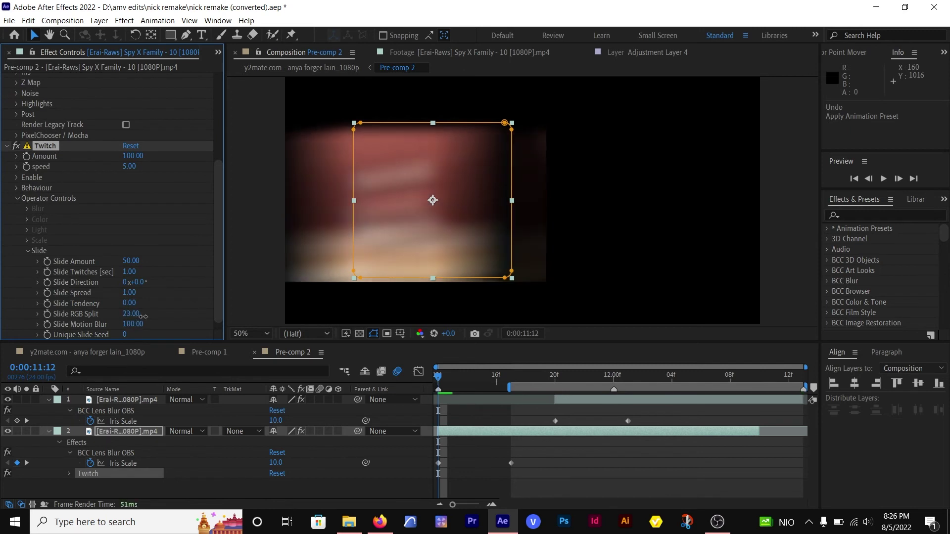
- Keyframe the lower clip's Twitch Amount at 50 on 0:00:11:12 and 0 on 0:00:11:17, and scrub through the result
click(132, 156)
text(50)
key(Return)
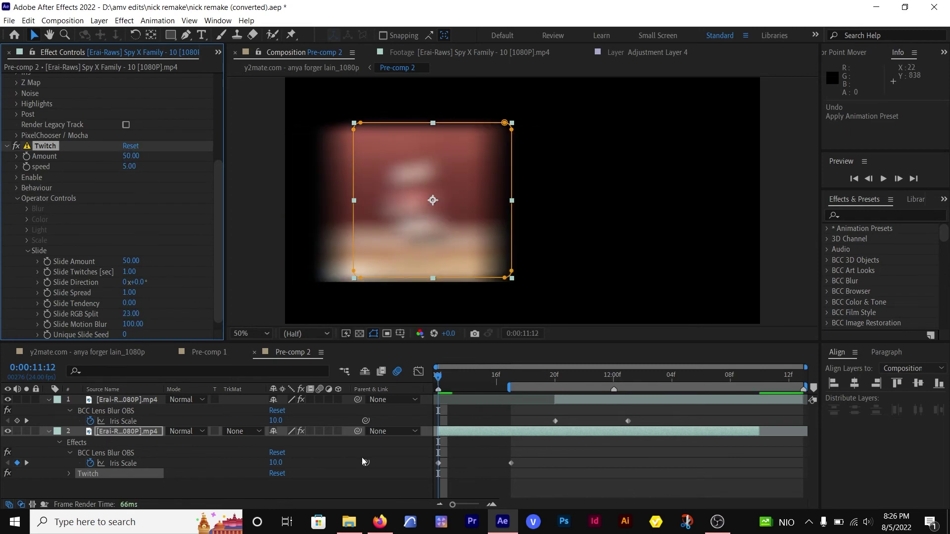
key(space)
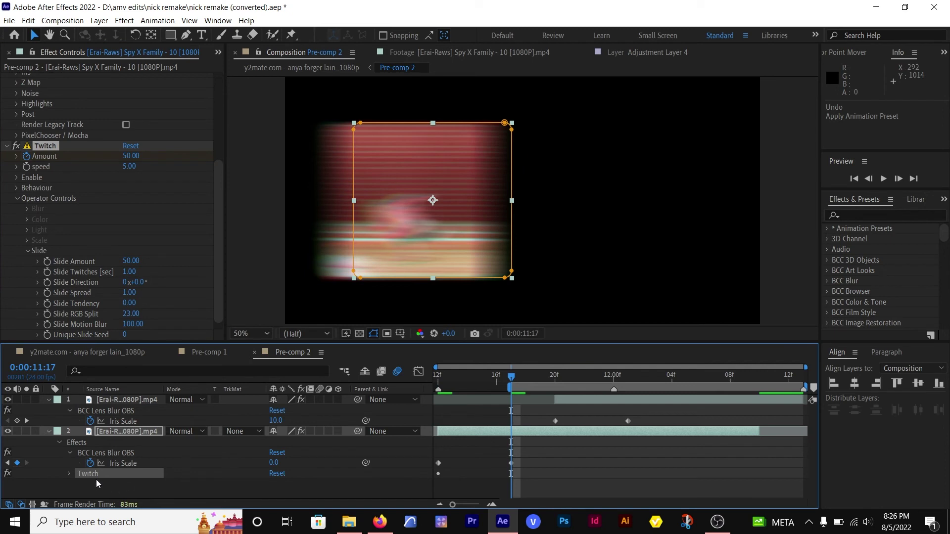
key(u)
key(u)
click(17, 473)
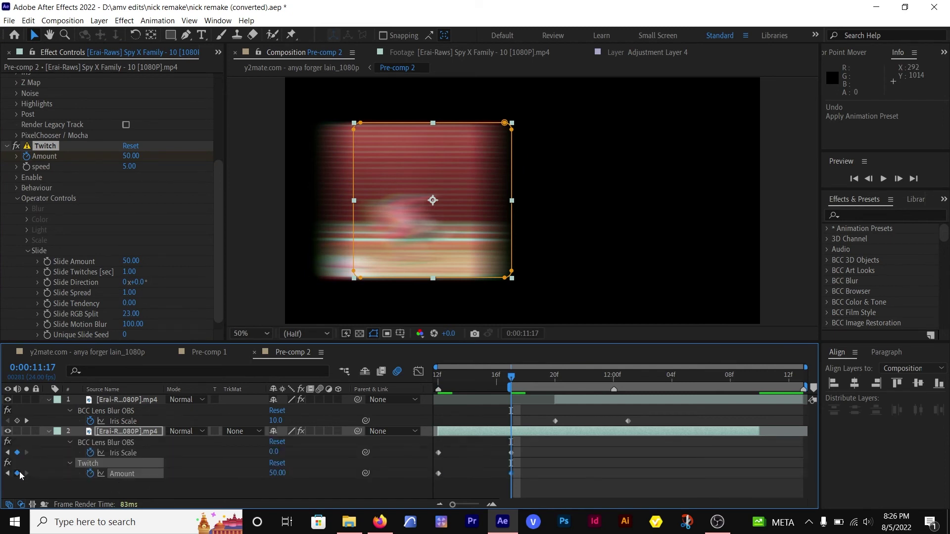
click(7, 474)
click(27, 473)
click(272, 474)
text(0)
key(Return)
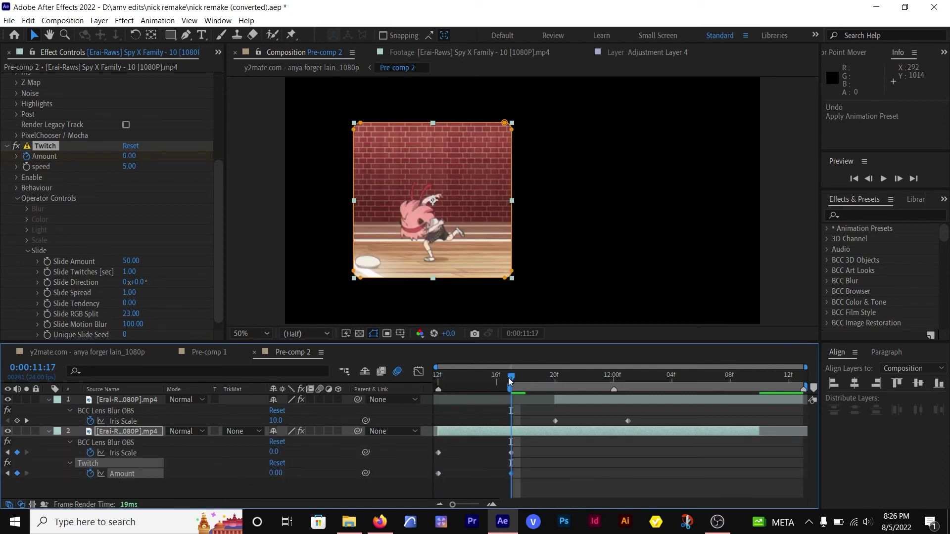
drag(509, 378, 402, 383)
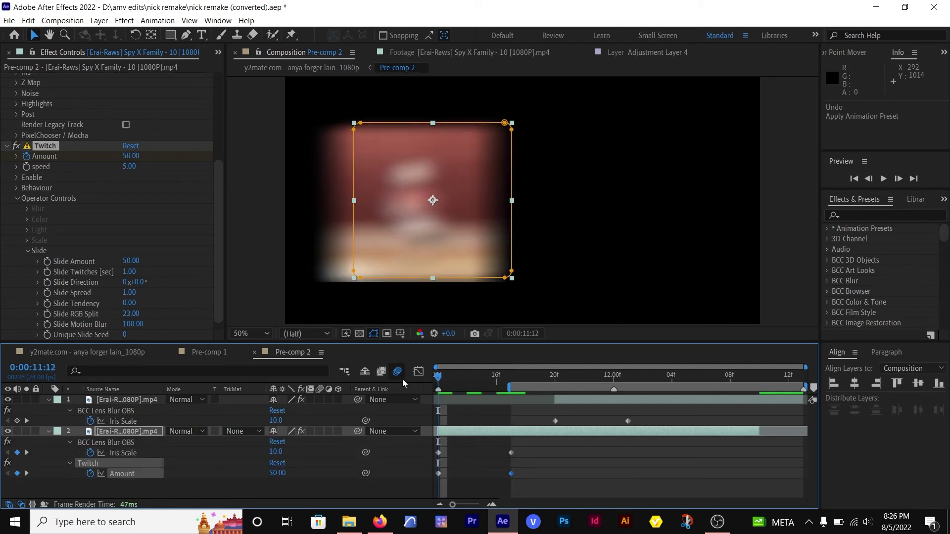
drag(459, 377, 417, 388)
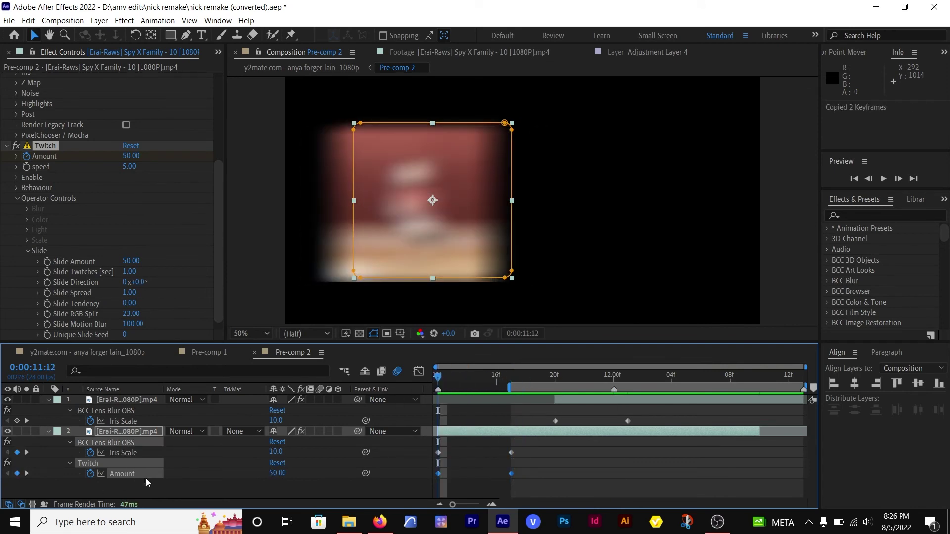
- Copy the keyframed lens blur and Twitch effects, and remove them from the lower clip
key(Delete)
click(121, 453)
key(Delete)
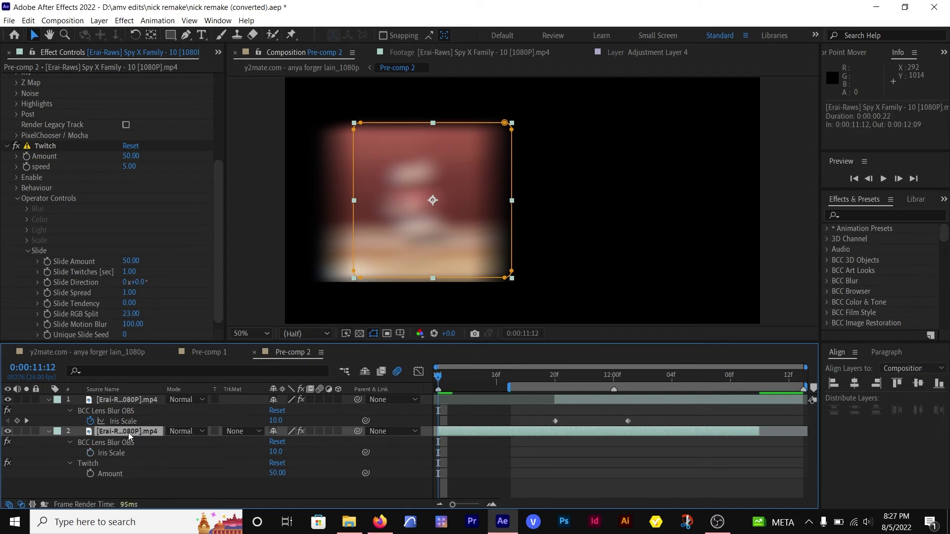
click(120, 442)
key(Delete)
click(120, 444)
key(Delete)
click(125, 433)
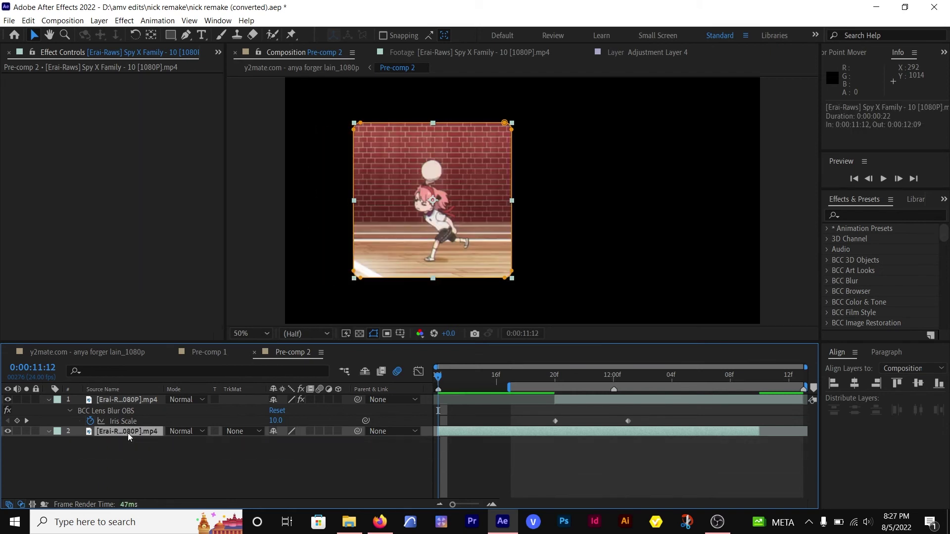
- Pre-compose the lower clip, and pre-compose it again with all attributes moved into the new composition
key(ctrl+shift+c)
key(Return)
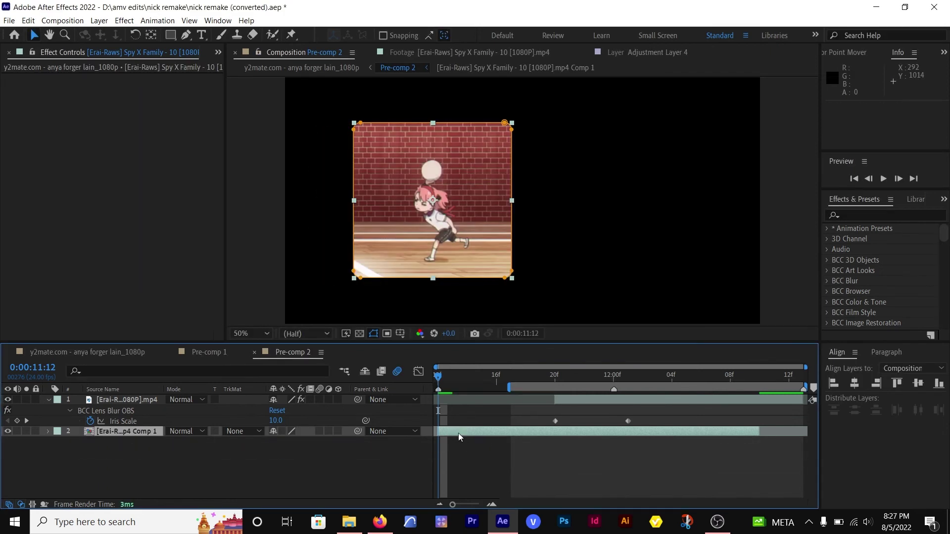
key(ctrl+shift+c)
click(373, 265)
click(500, 339)
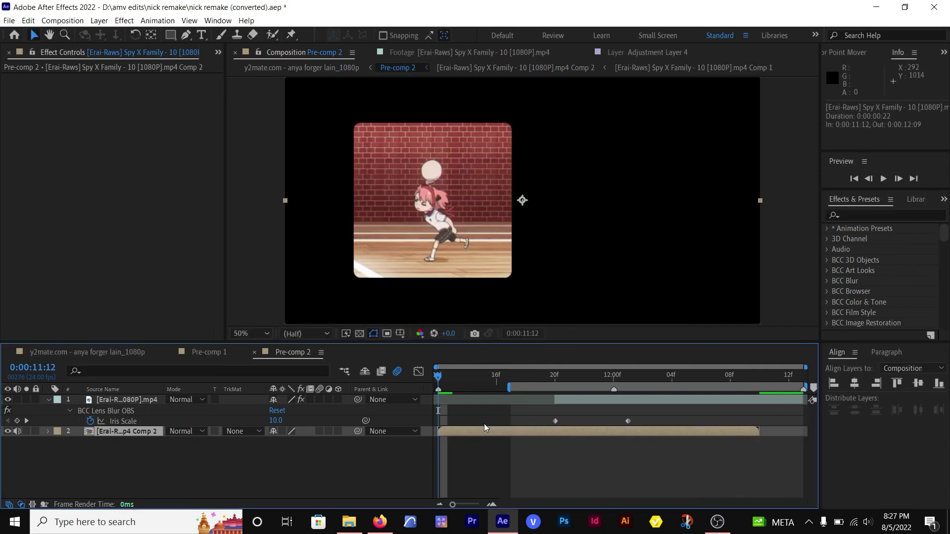
- Paste the copied lens blur and Twitch effects onto the lower pre-composed clip at 0:00:11:12
click(474, 463)
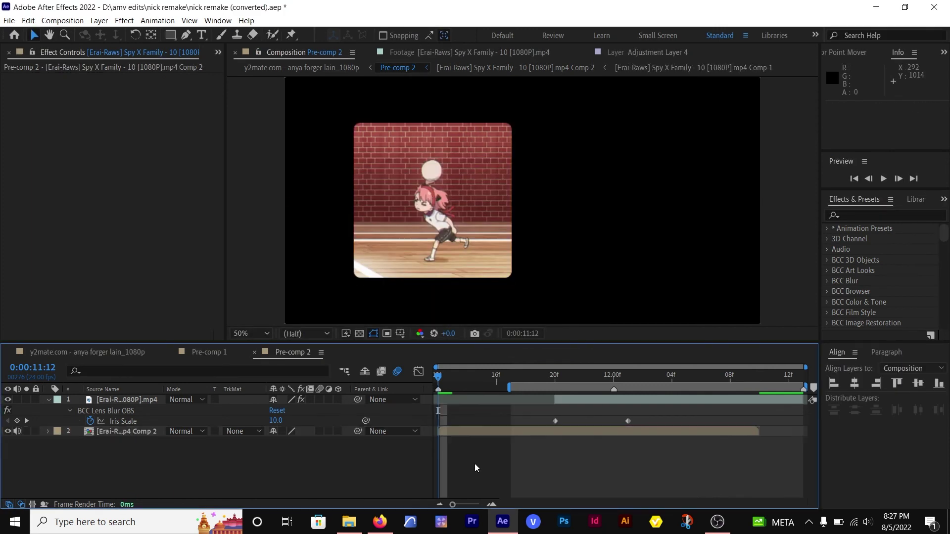
click(473, 430)
key(ctrl+v)
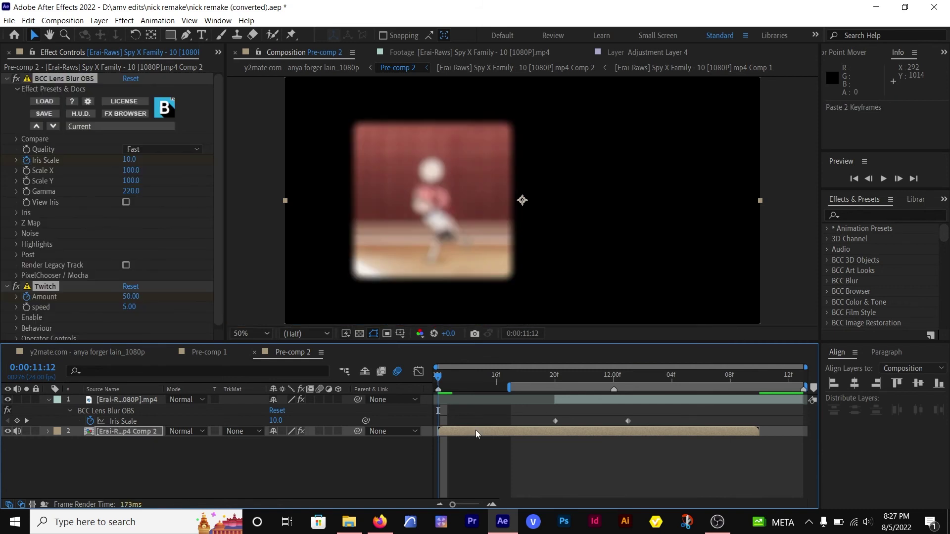
- Remove the upper clip's Iris Scale keyframes and pre-compose that clip
click(553, 378)
click(135, 421)
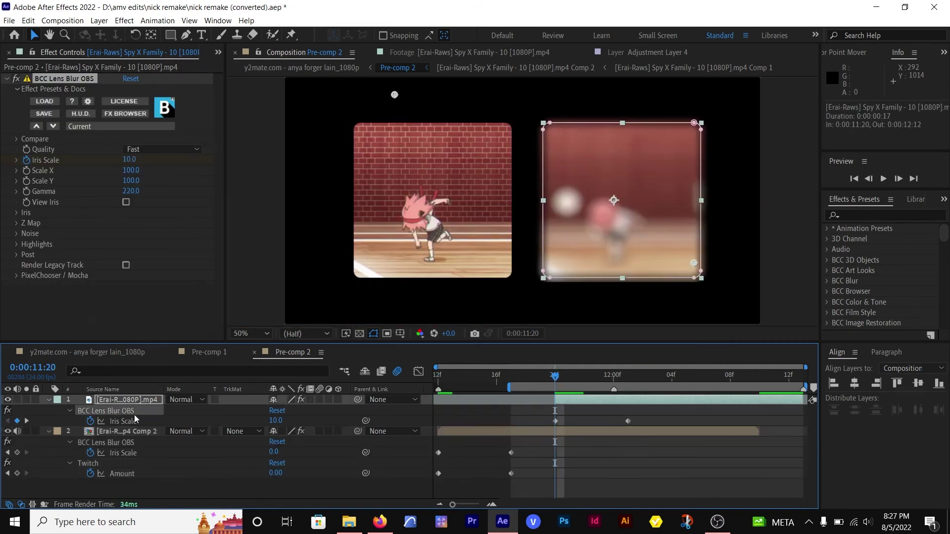
click(574, 398)
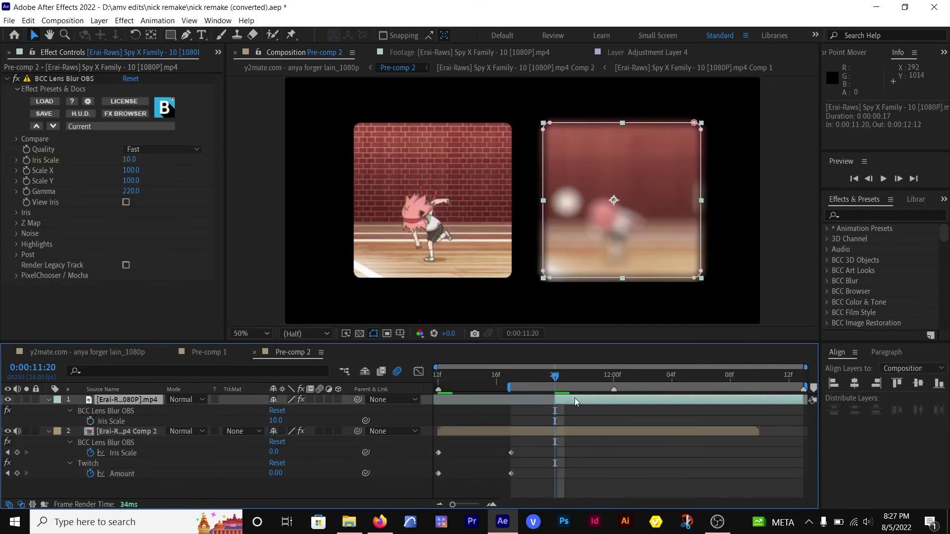
key(ctrl+shift+c)
key(Return)
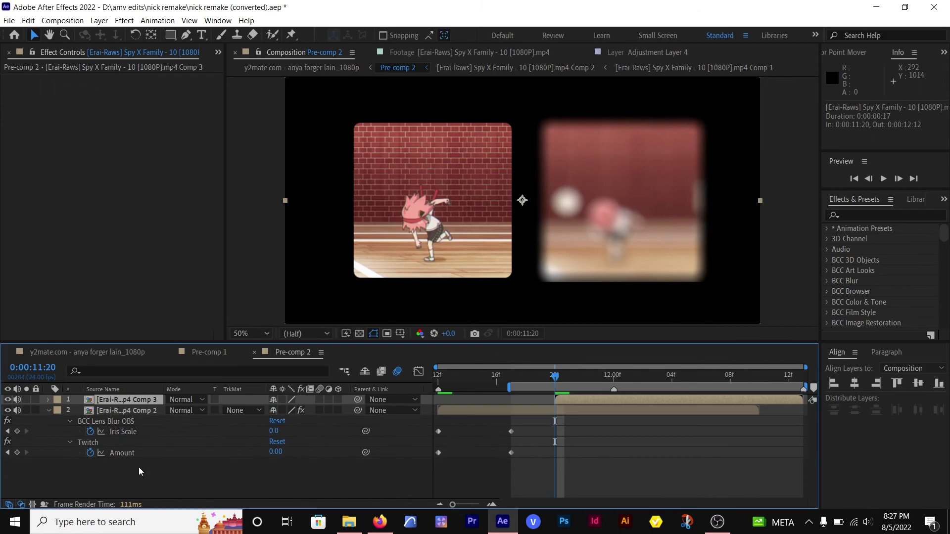
- Copy the lower pre-comp's lens blur and Twitch onto the upper pre-comp at 0:00:11:20, and reveal its keyframes
drag(138, 467, 113, 426)
key(ctrl+c)
click(126, 400)
key(ctrl+v)
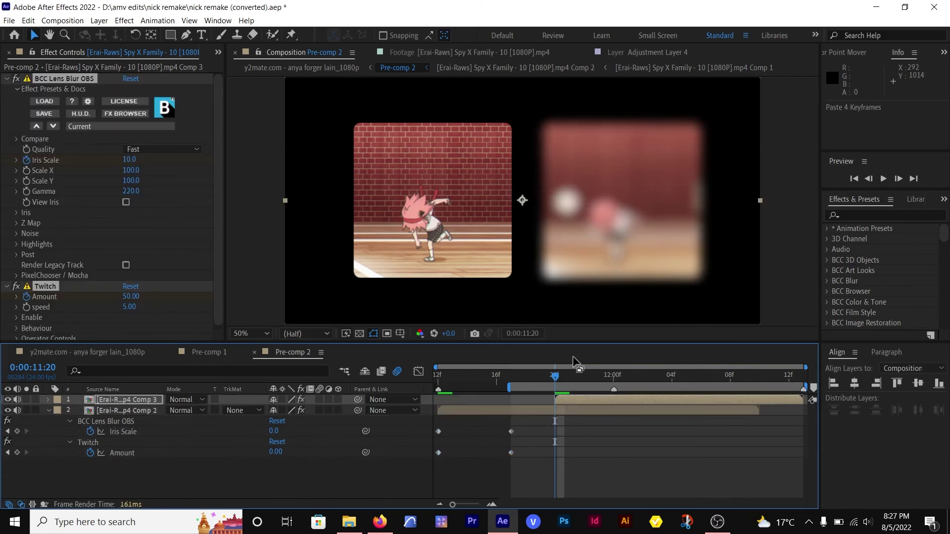
mouse_move(557, 376)
mouse_down()
mouse_move(594, 379)
mouse_move(558, 385)
mouse_up()
click(584, 422)
click(569, 399)
key(u)
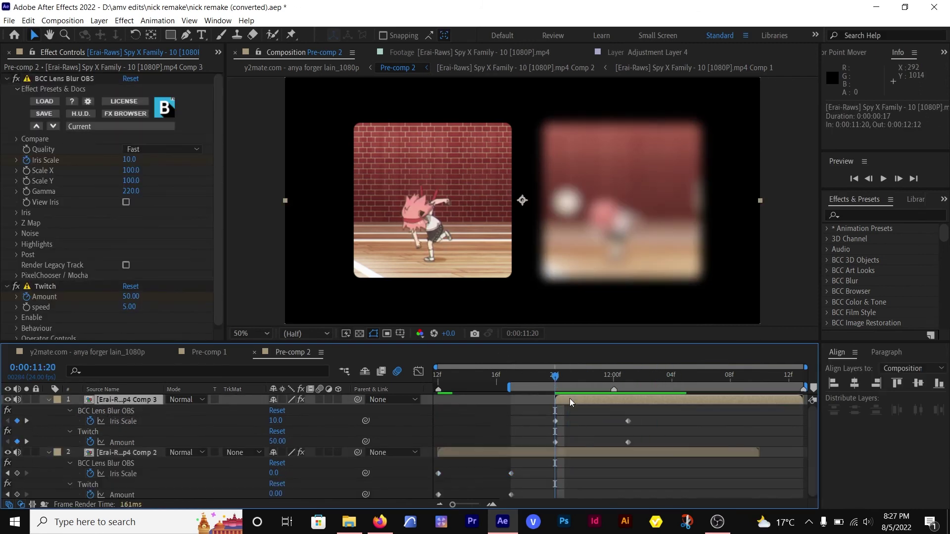
- Open the upper pre-comp, delete the leftover BCC Lens Blur OBS from the clip inside, and return to Pre-comp 2
click(636, 374)
click(654, 429)
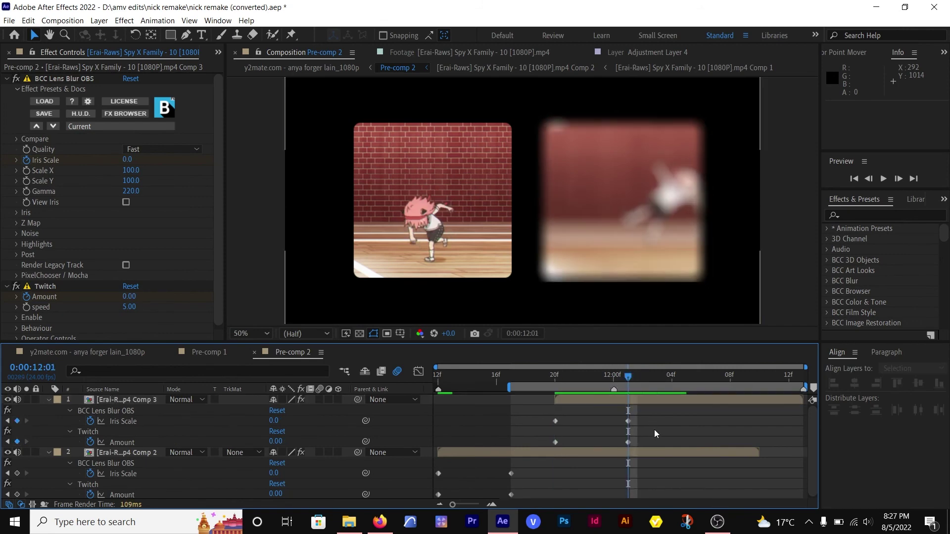
double_click(634, 401)
click(80, 79)
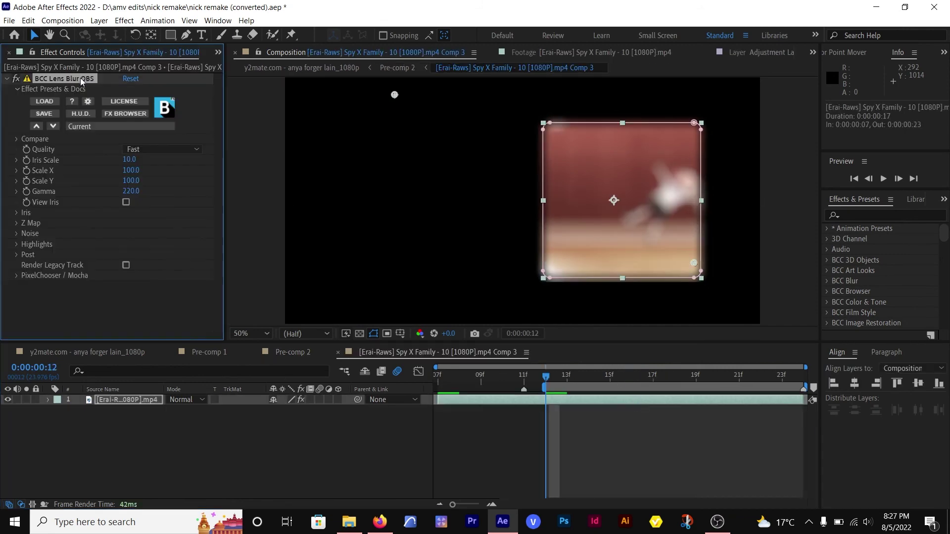
key(Delete)
click(298, 352)
click(298, 352)
- Preview the Pre-comp 2 section in the main composition from about 0:00:11:01, and save the project
click(87, 352)
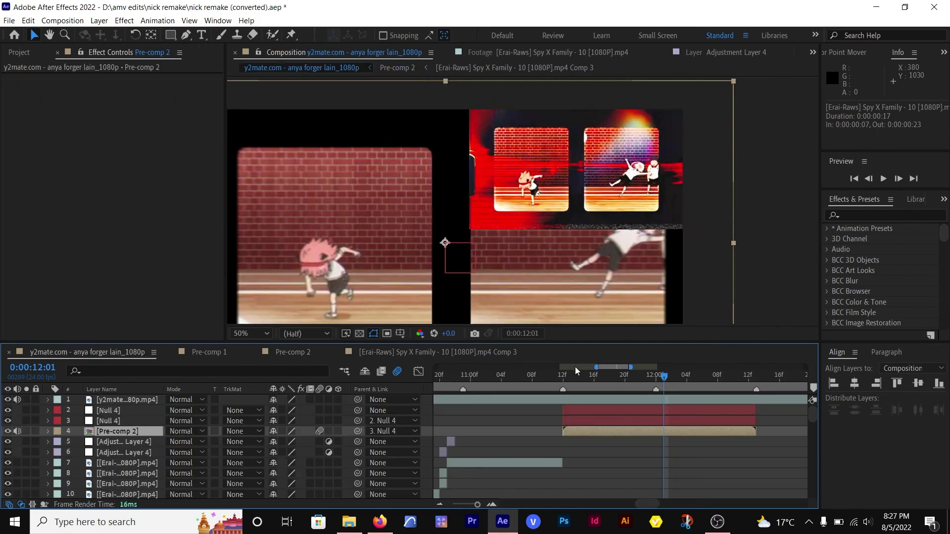
click(532, 376)
key(space)
key(space)
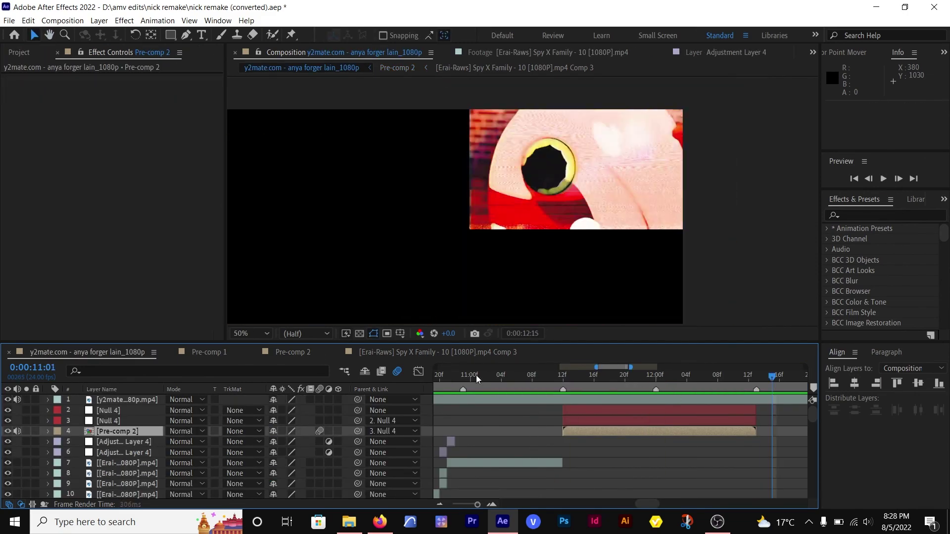
click(477, 378)
key(space)
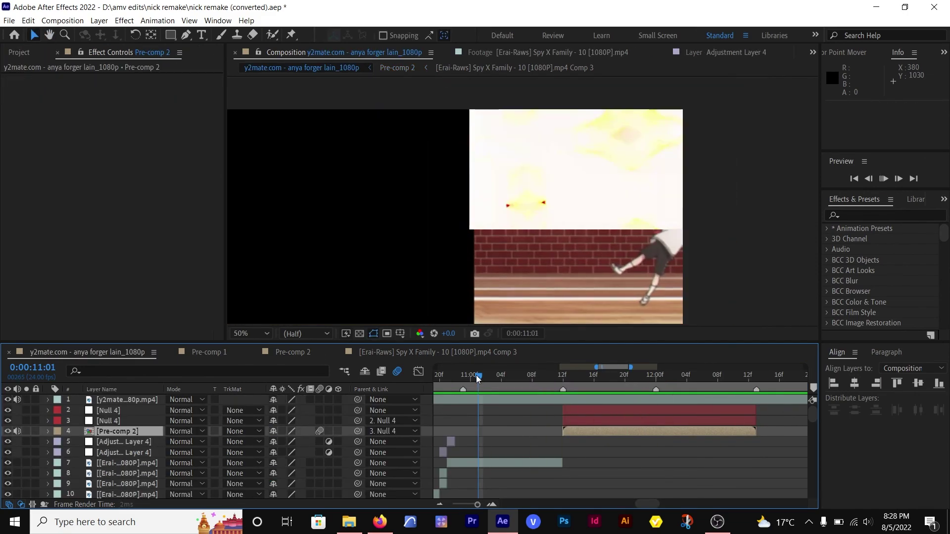
key(space)
key(space)
key(ctrl+s)
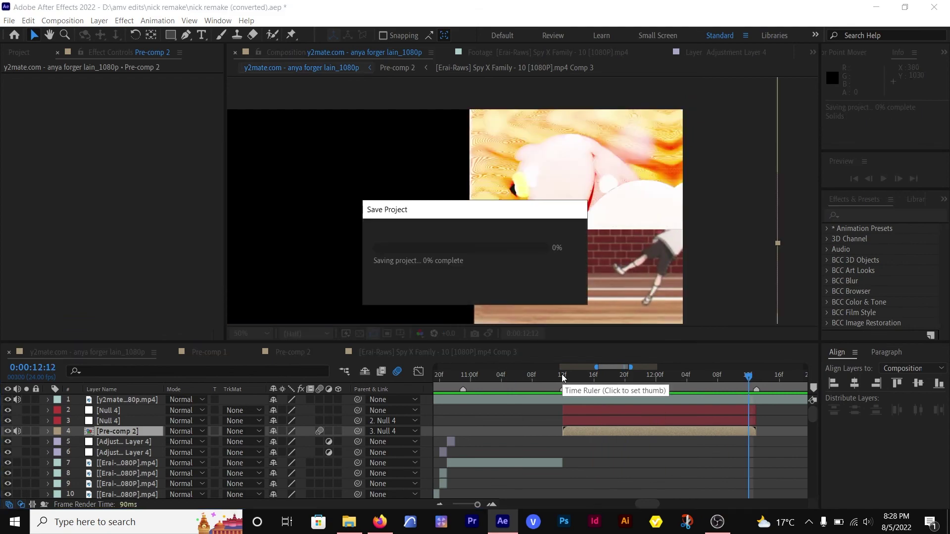
scroll(589, 410, down, 2)
drag(576, 376, 629, 380)
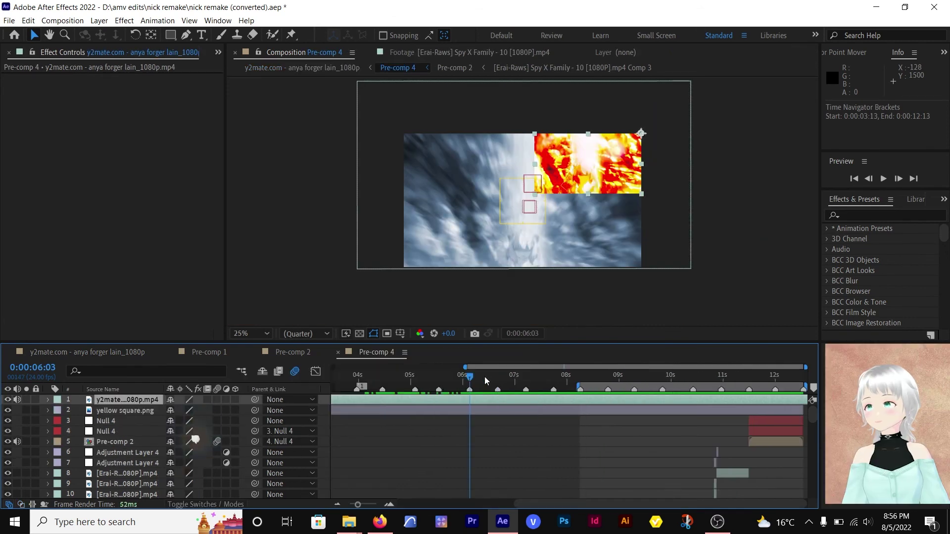
- Trim the start of the yellow square.png layer in Pre-comp 4 to 0:00:06:01
mouse_move(485, 376)
mouse_down()
mouse_move(455, 377)
mouse_move(472, 380)
mouse_up()
key(Page_Up)
key(Page_Up)
key(Page_Up)
click(469, 411)
key(alt+[)
- Add Position, Scale and Rotation keyframes to yellow square.png at 0:00:06:01 and 0:00:06:11
key(alt+shift+p)
key(alt+shift+s)
key(alt+shift+r)
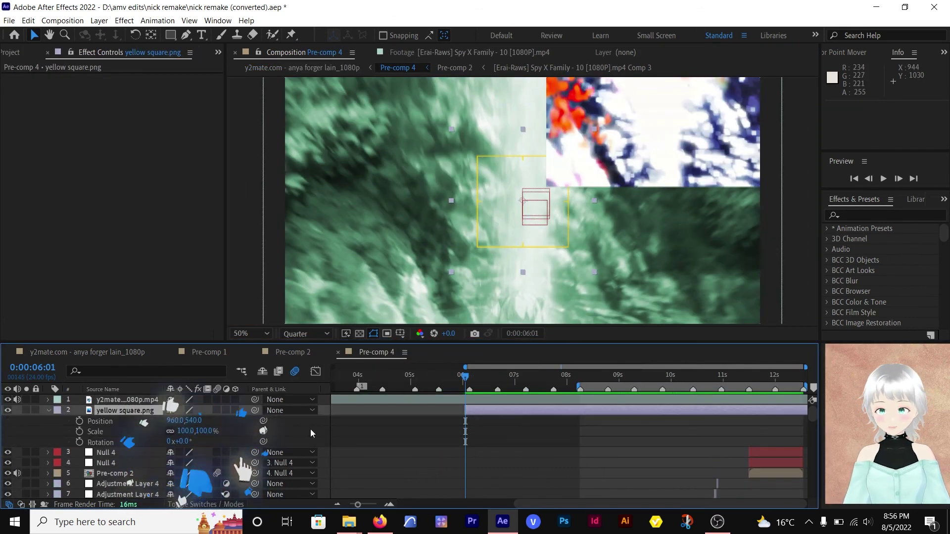
key(shift+Page_Down)
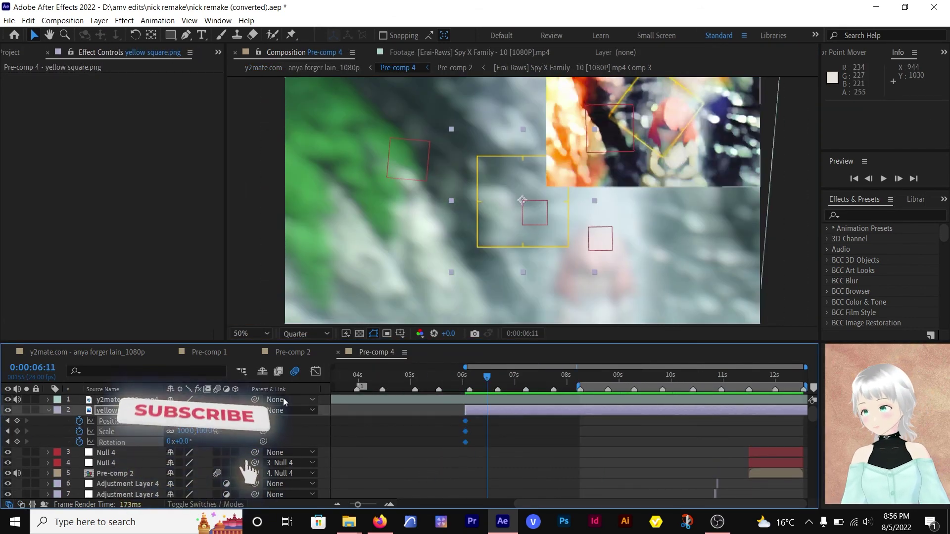
click(17, 421)
click(17, 431)
click(16, 443)
key(shift+Page_Up)
- Move the yellow square below the frame and rotate it on its first keyframes at 0:00:06:01
drag(192, 420, 316, 421)
key(ctrl+z)
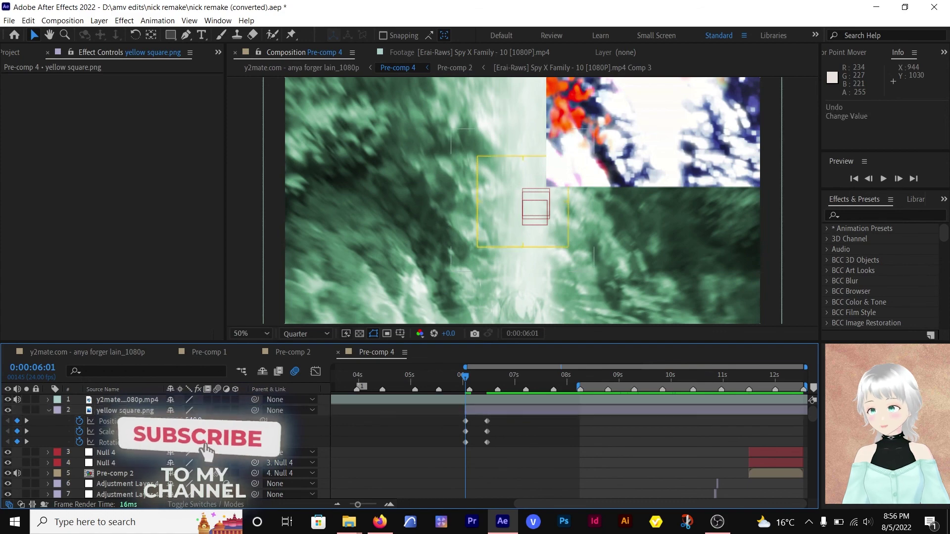
scroll(420, 277, down, 2)
drag(192, 420, 602, 420)
drag(184, 442, 204, 441)
- Move the yellow square's end keyframes to 0:00:06:07, setting Position there to 1029, 786 and Rotation to -41°
drag(465, 378, 401, 383)
scroll(486, 386, up, 3)
drag(451, 417, 428, 447)
drag(436, 442, 401, 443)
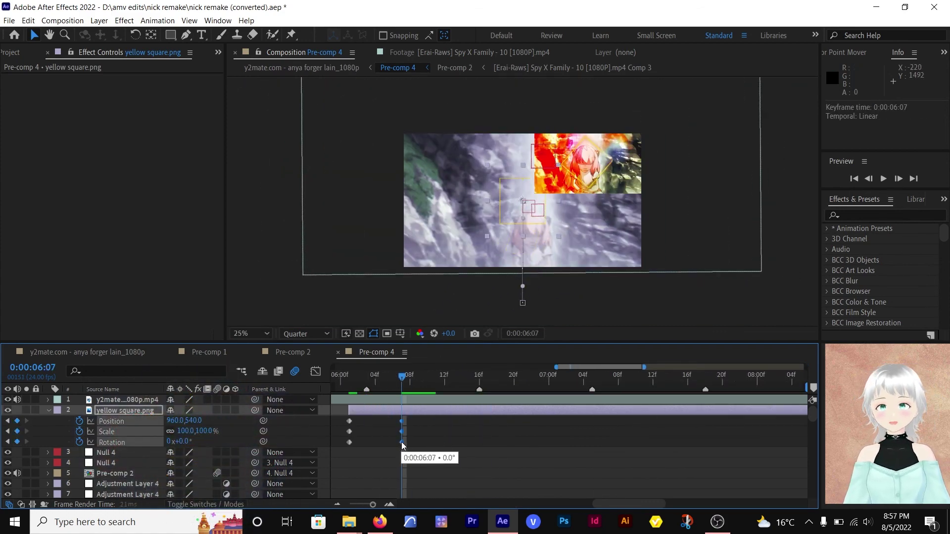
drag(195, 421, 220, 422)
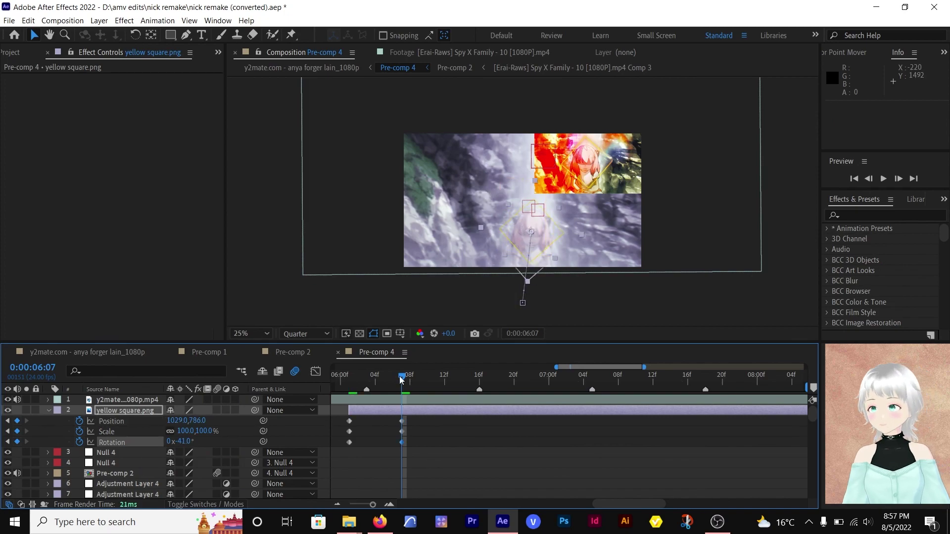